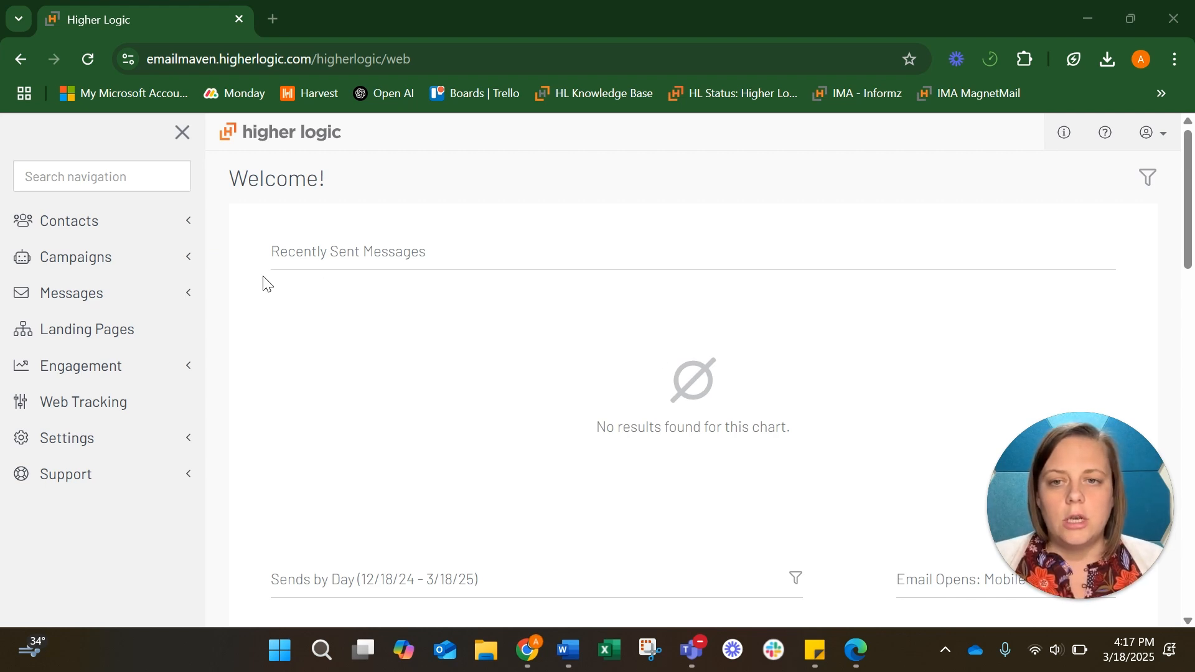
Open the Message Categories page under Messages
{"action": "left_click", "coordinate": [165, 307]}
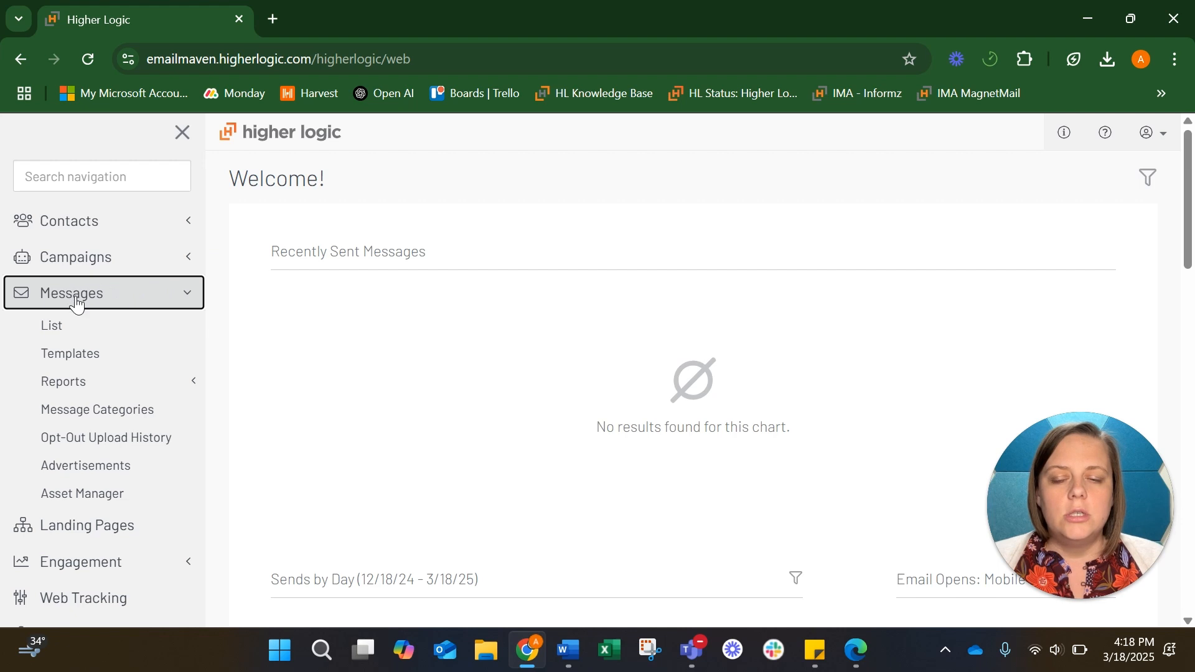
{"action": "left_click", "coordinate": [148, 411]}
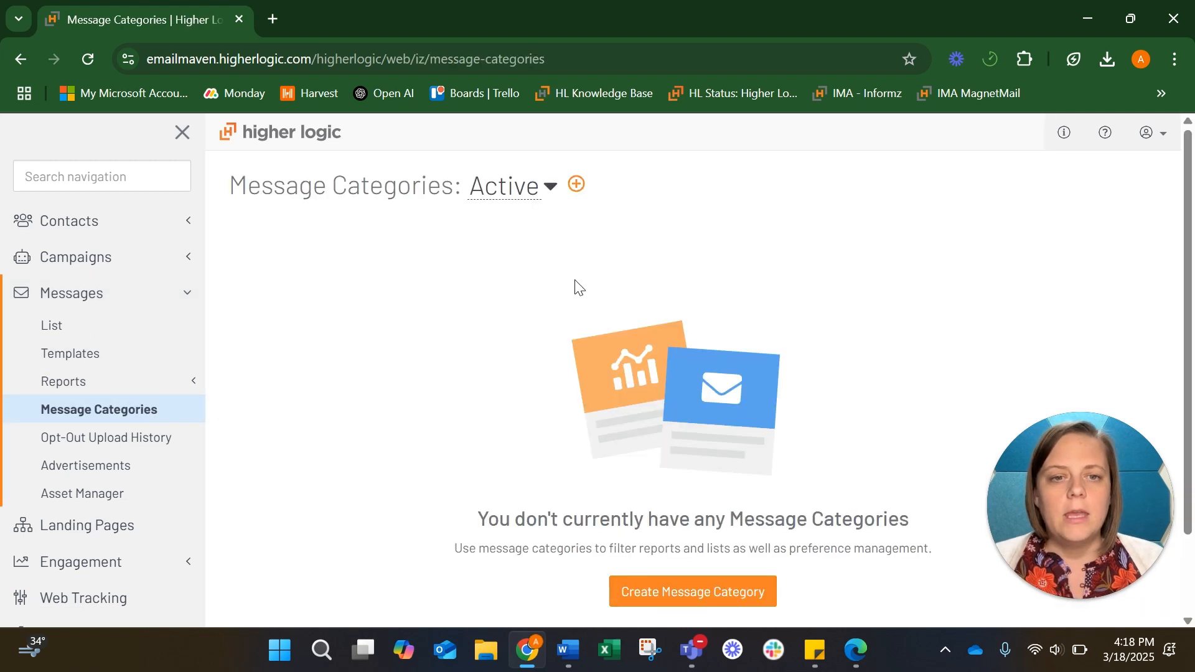
{"action": "scroll", "coordinate": [778, 287], "scroll_direction": "down", "scroll_amount": 1}
{"action": "scroll", "coordinate": [776, 283], "scroll_direction": "down", "scroll_amount": 1}
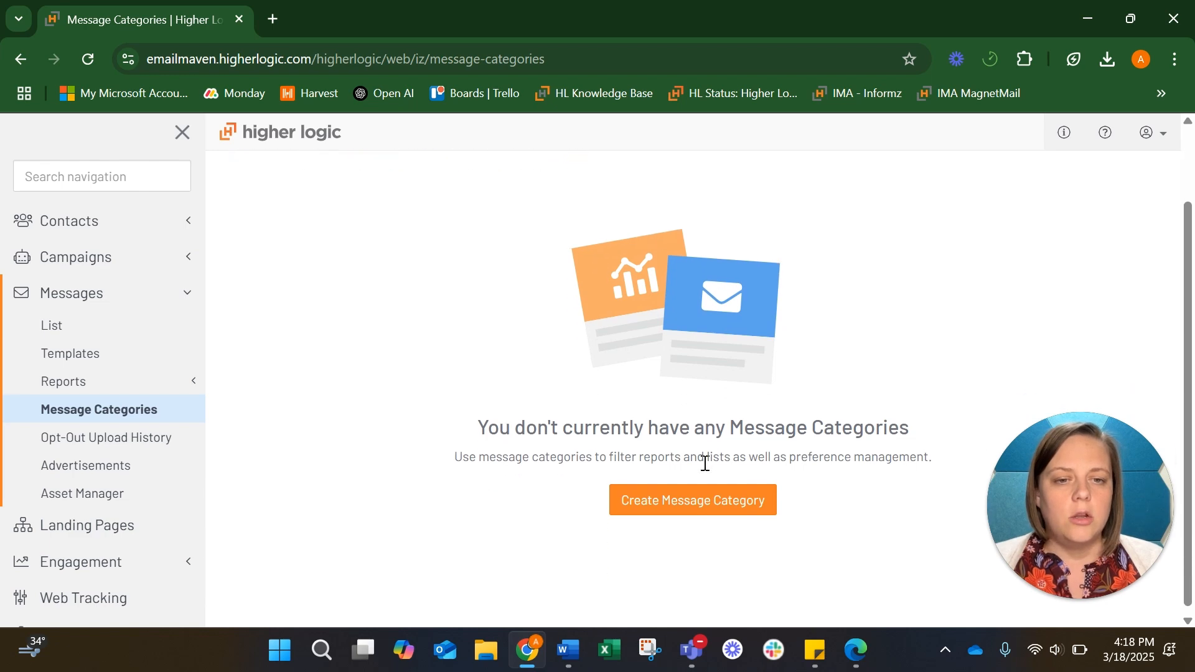
Create a message category named 'Opt Out: Awards Program'
{"action": "left_click", "coordinate": [690, 498]}
{"action": "left_click", "coordinate": [530, 290]}
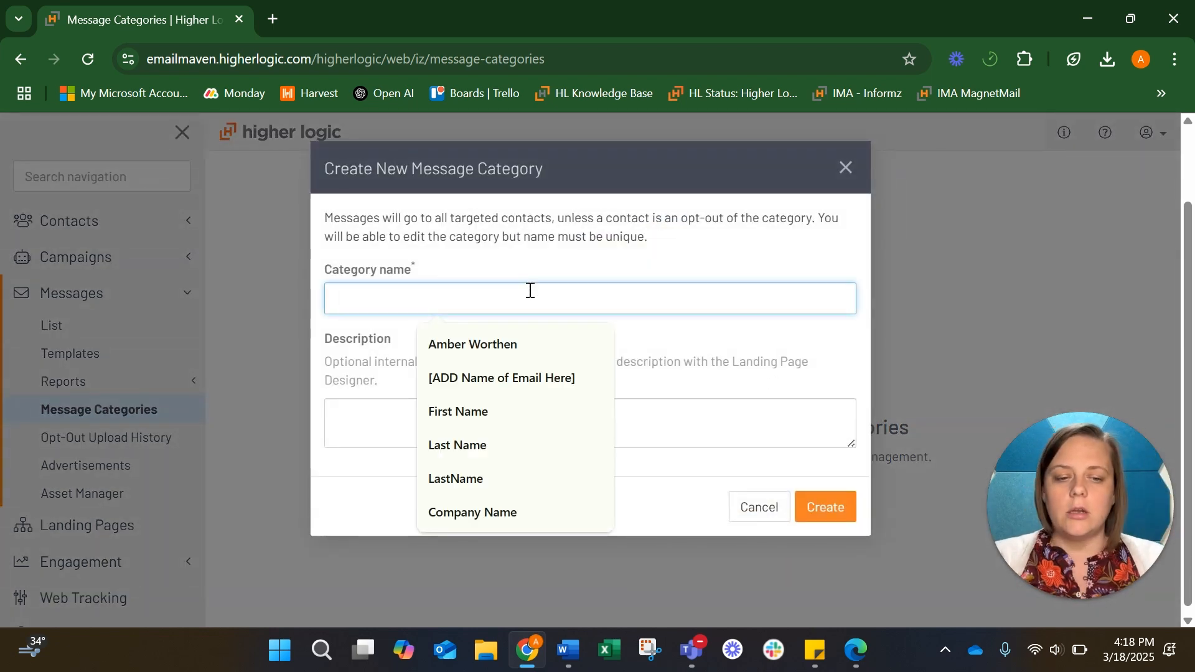
{"action": "type", "text": "Opt"}
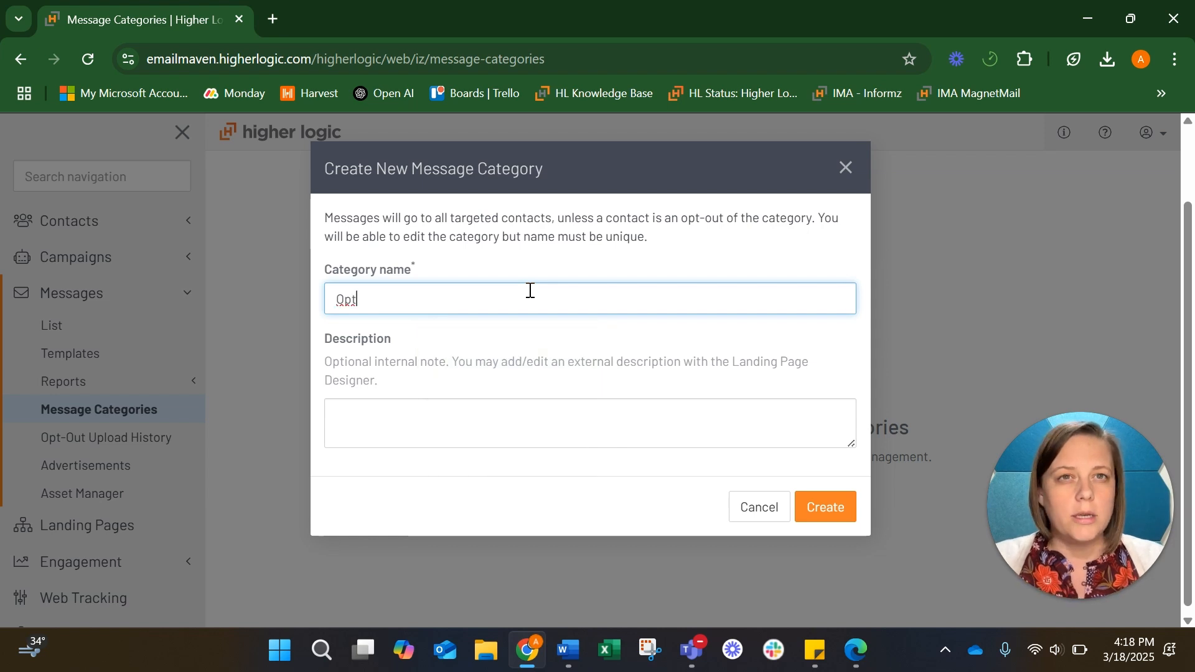
{"action": "type", "text": " Out: "}
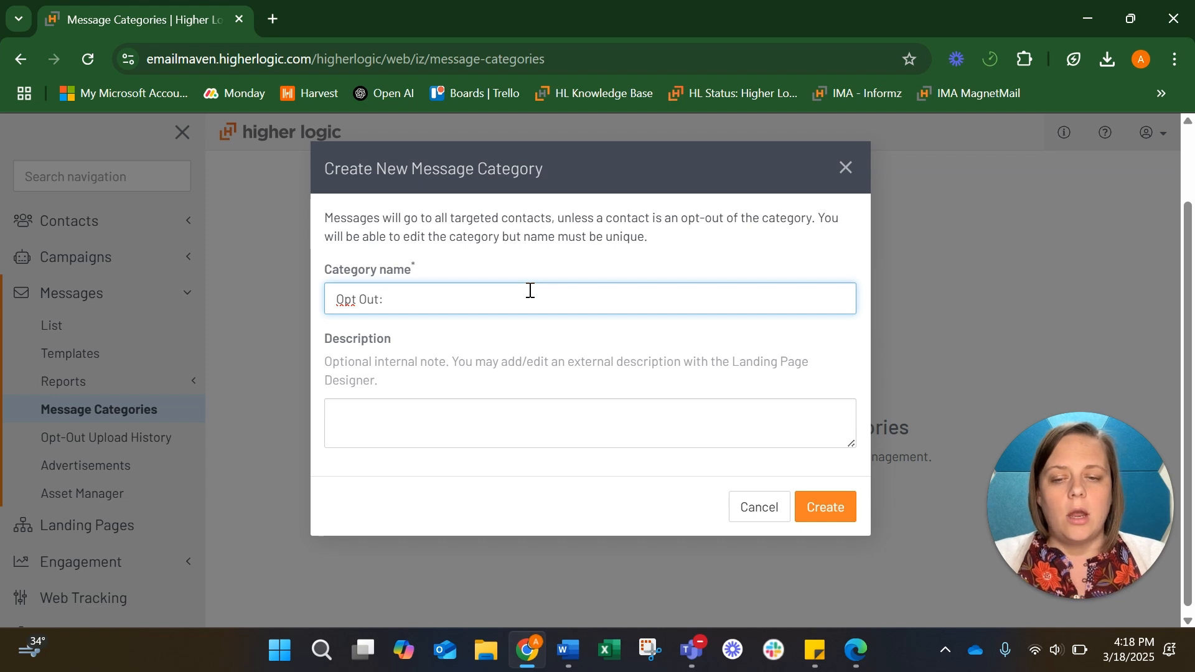
{"action": "type", "text": "Awards Progrm"}
{"action": "key", "text": "BackSpace"}
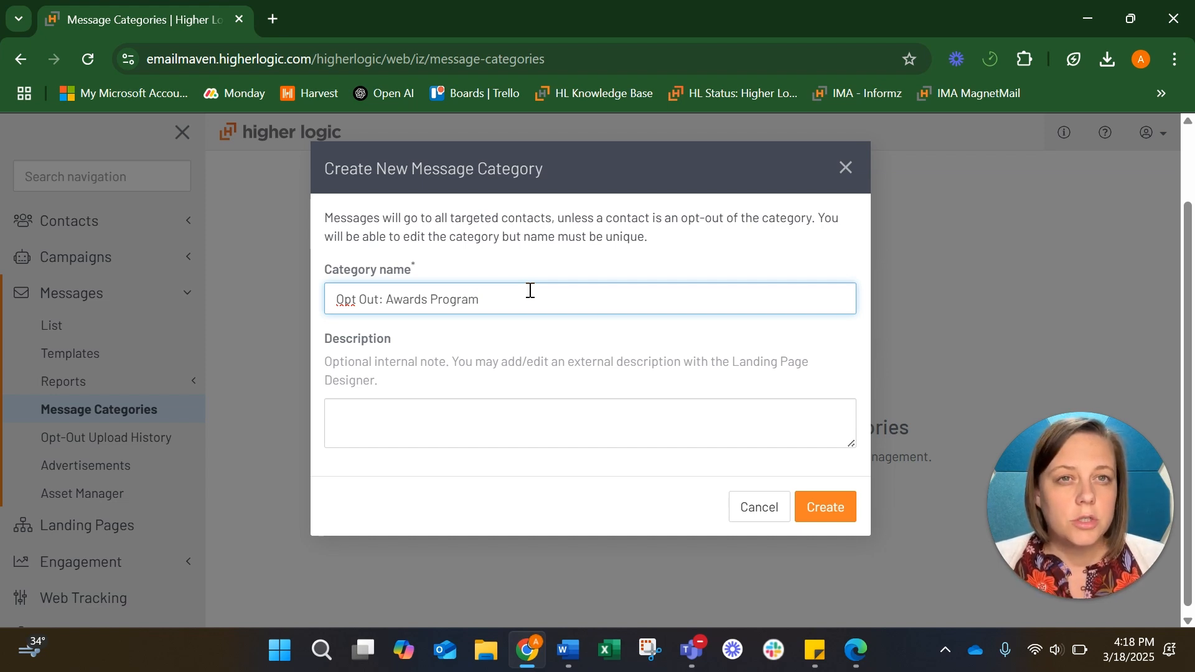
{"action": "left_click", "coordinate": [826, 507]}
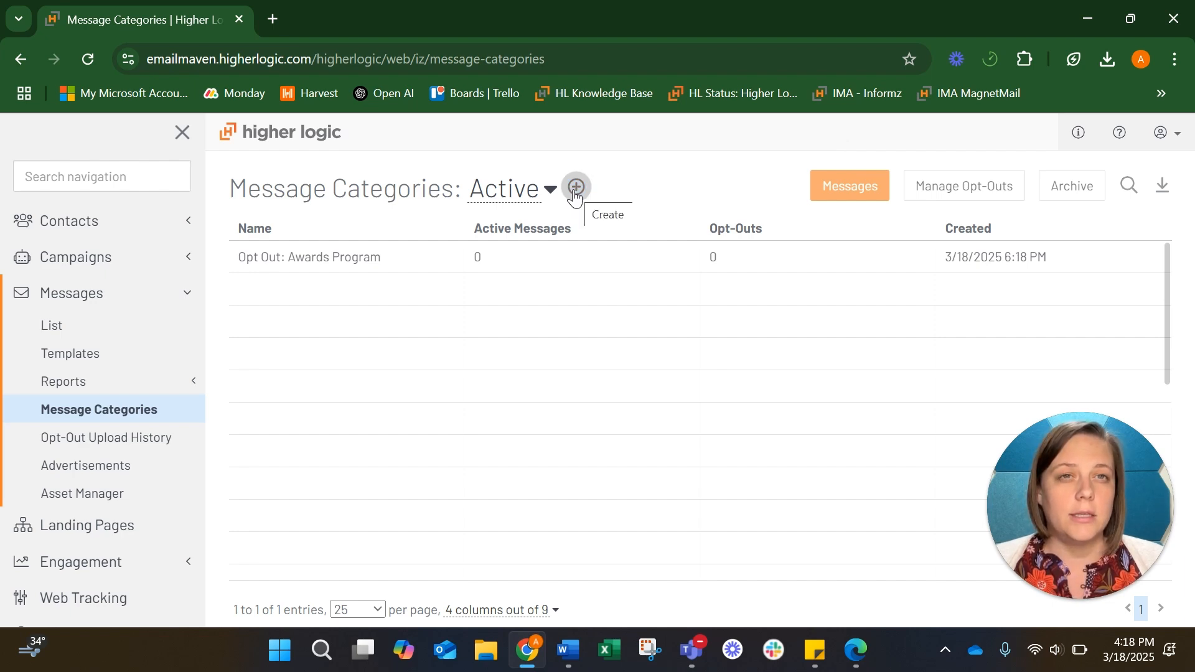
Create the message category 'Opt Out: On demand and Webinar Learning'
{"action": "left_click", "coordinate": [576, 188]}
{"action": "left_click", "coordinate": [479, 294]}
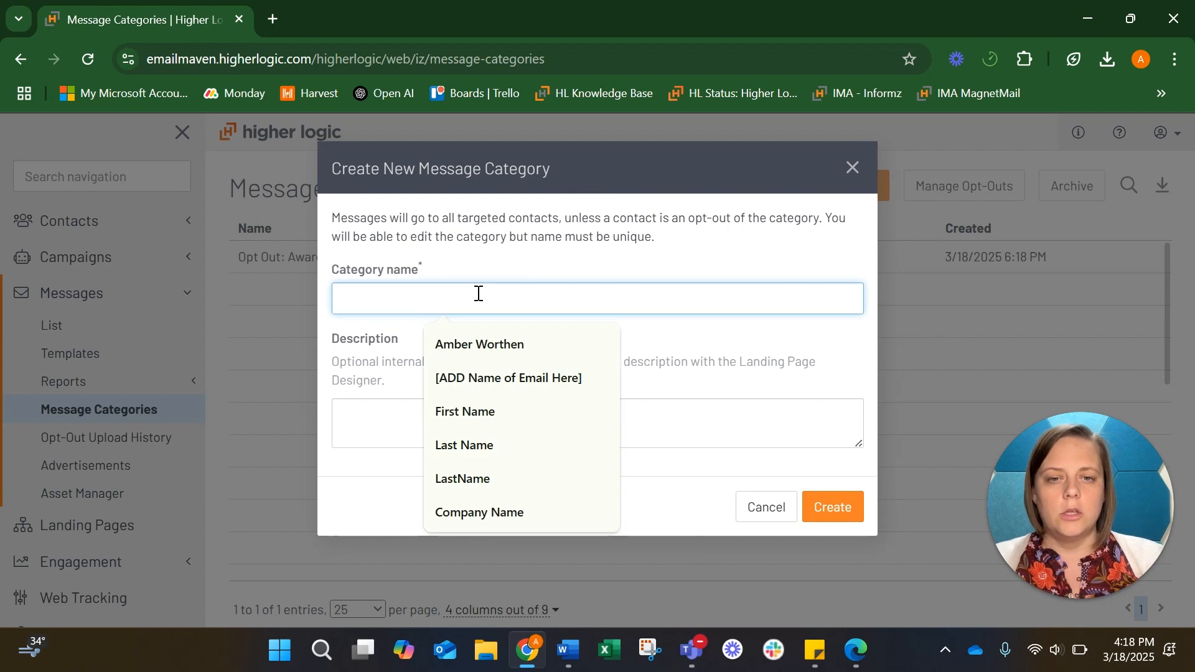
{"action": "type", "text": "Op"}
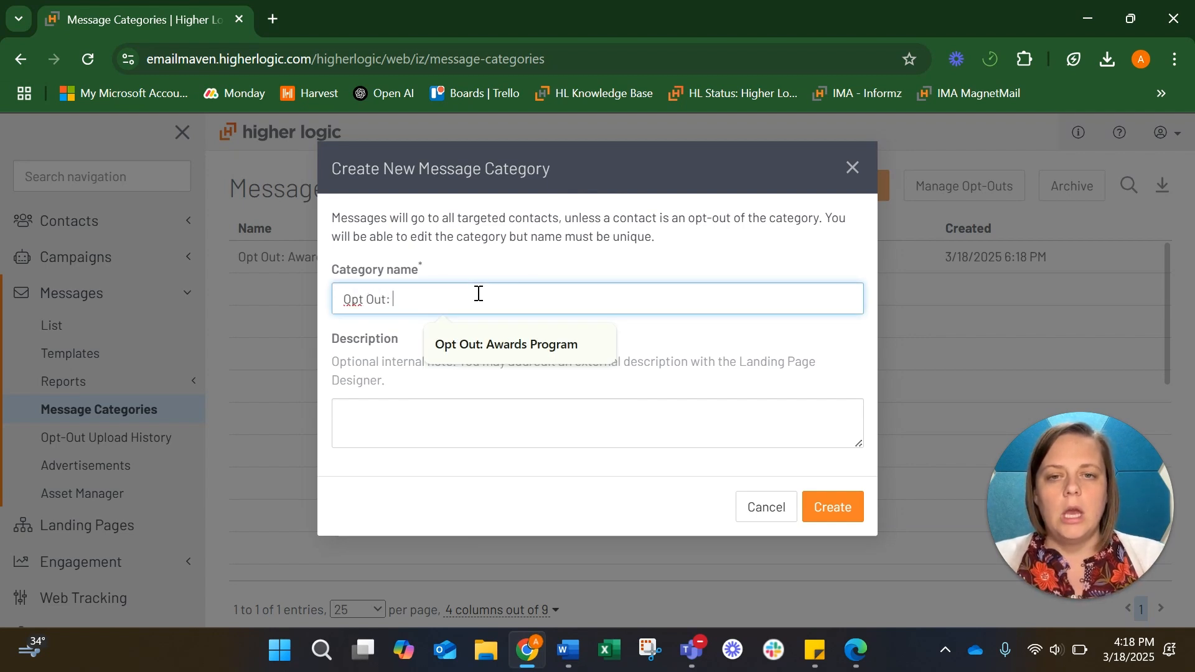
{"action": "type", "text": "t Out: On"}
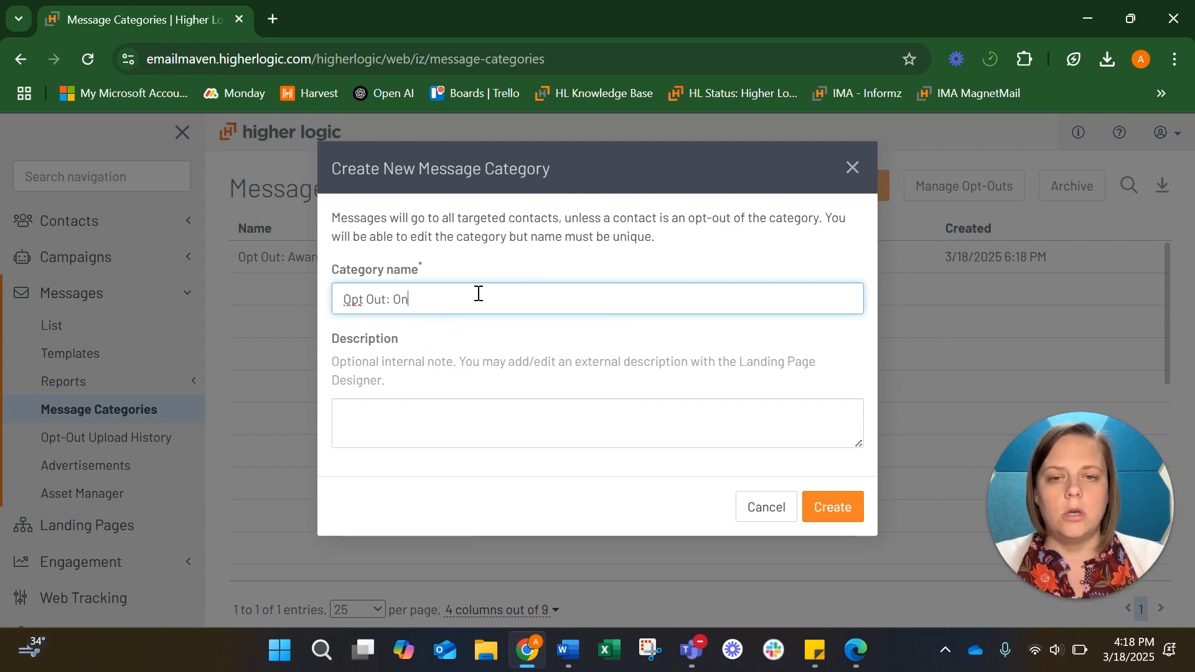
{"action": "type", "text": "demand and W"}
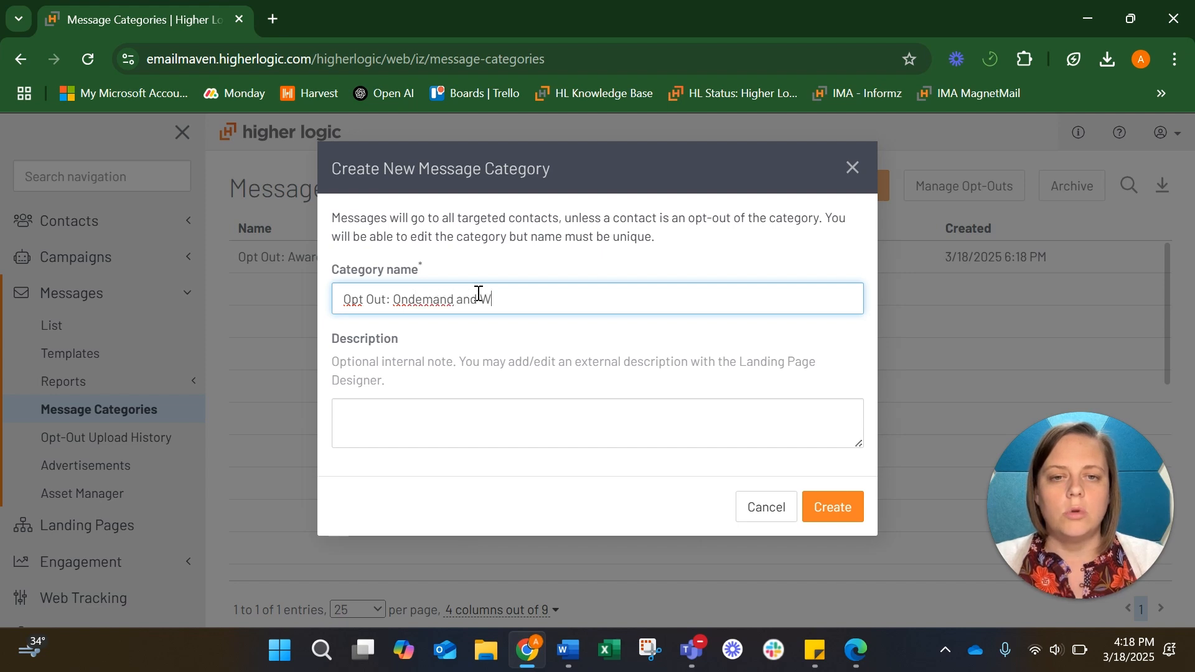
{"action": "type", "text": "ebinar Learning"}
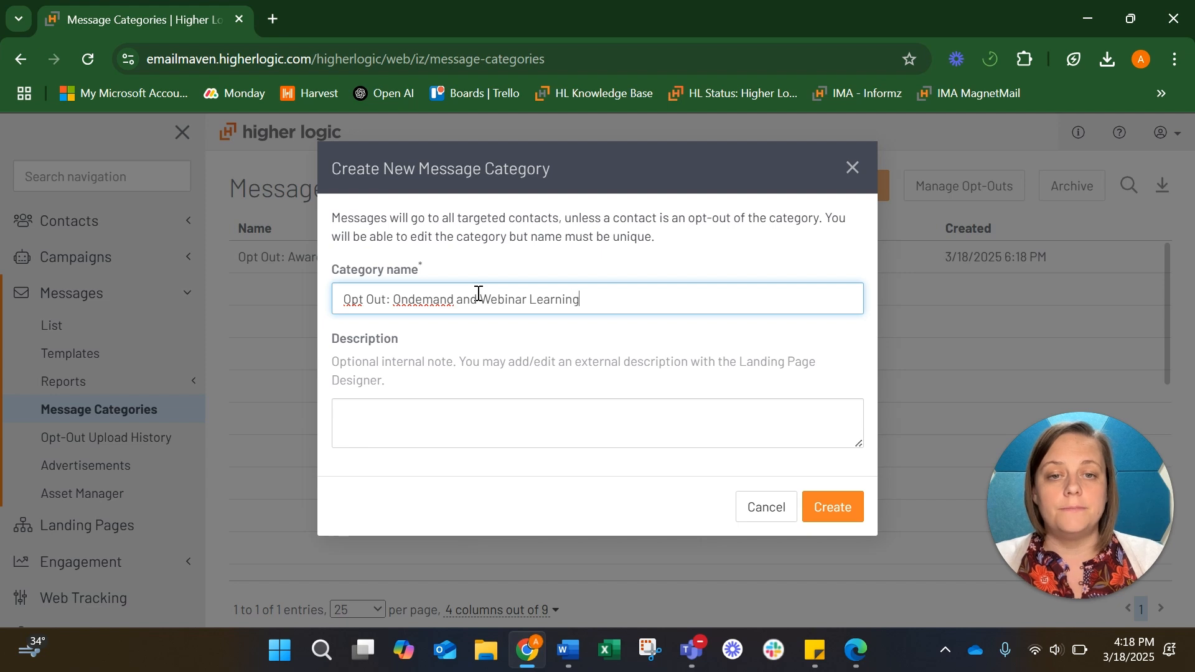
{"action": "left_click", "coordinate": [408, 300]}
{"action": "type", "text": "-"}
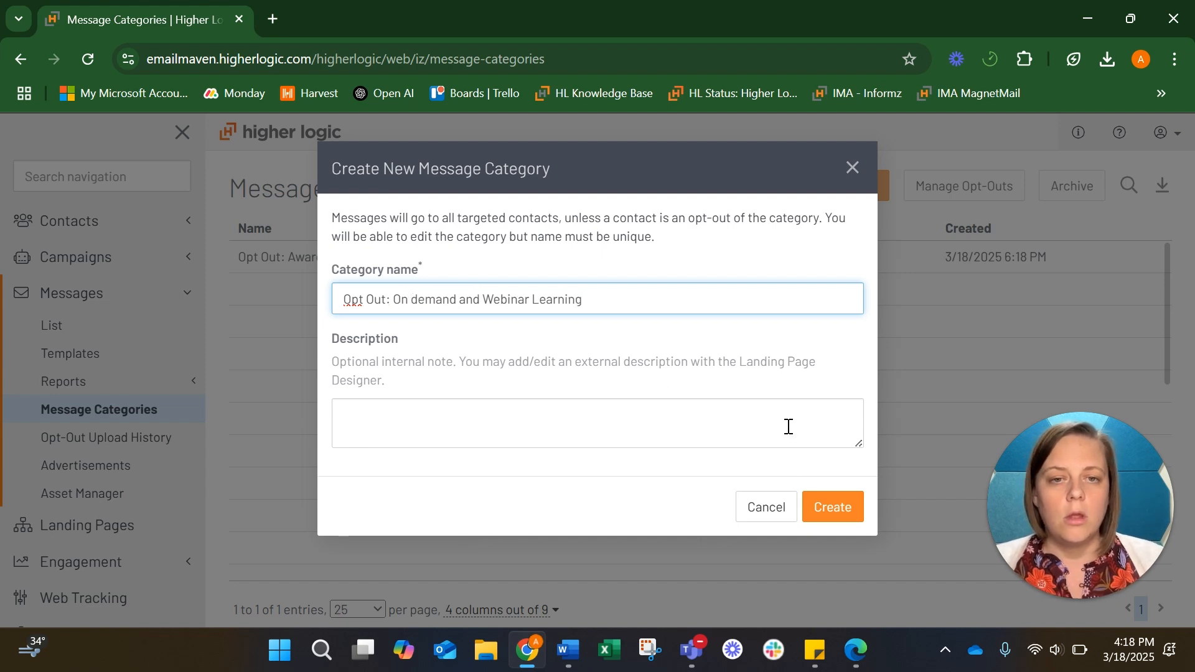
{"action": "left_click", "coordinate": [820, 505]}
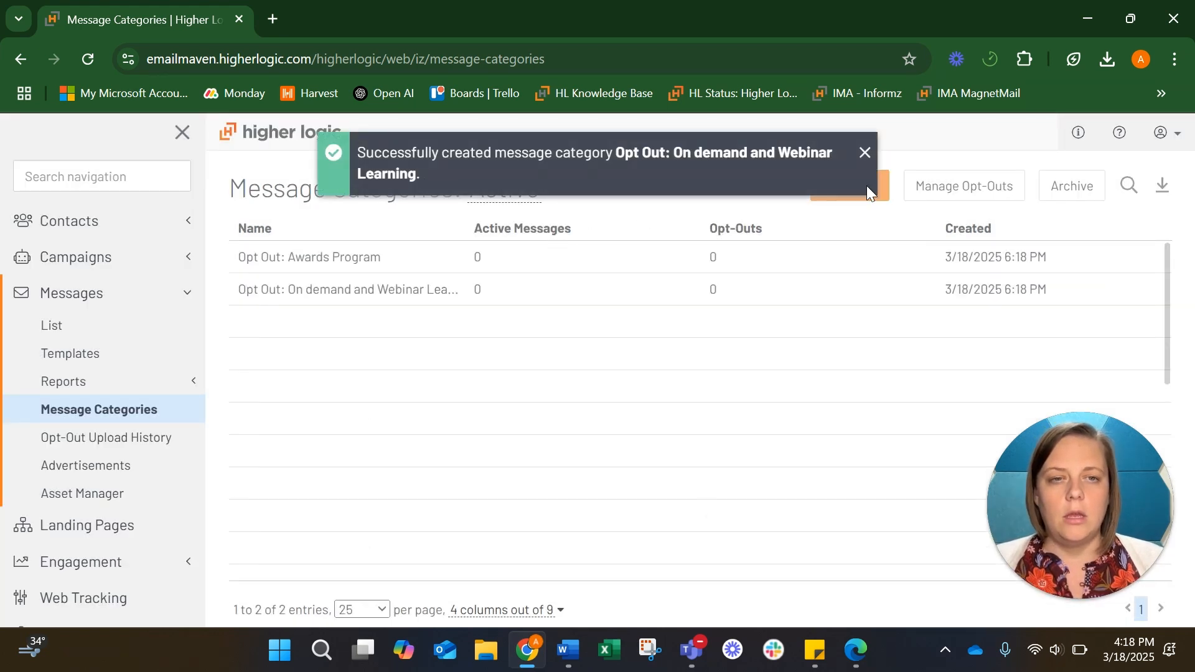
{"action": "left_click", "coordinate": [865, 153]}
Create the message category 'Opt Out: Partner Offers'
{"action": "left_click", "coordinate": [579, 186]}
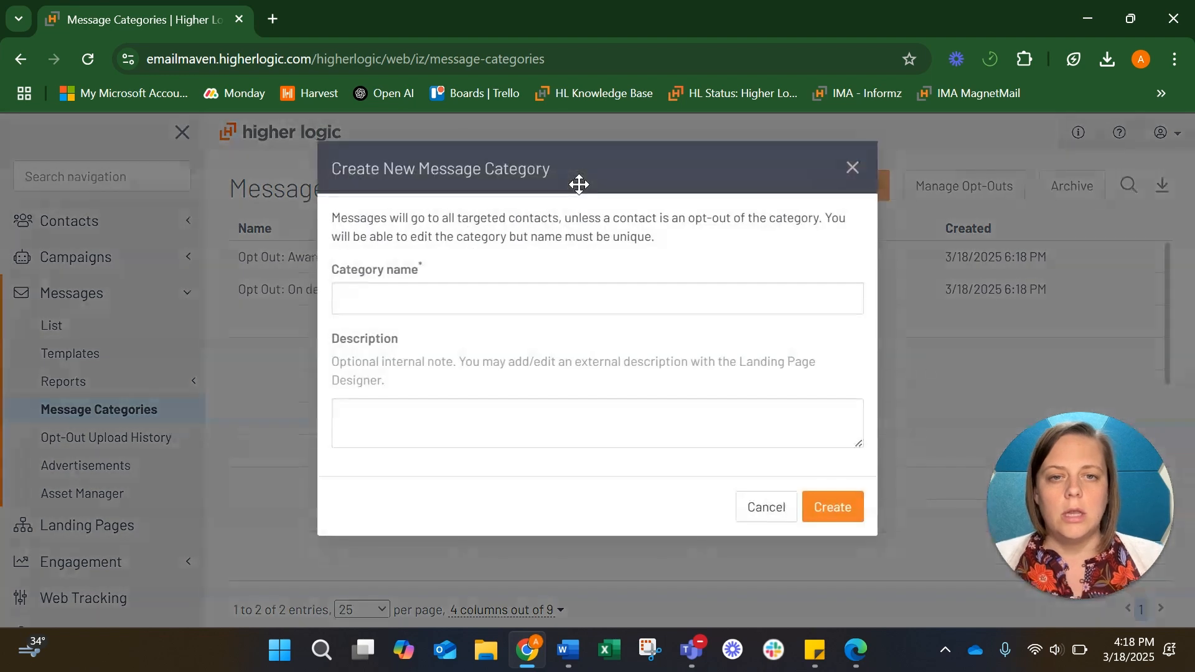
{"action": "left_click", "coordinate": [465, 299]}
{"action": "type", "text": "O"}
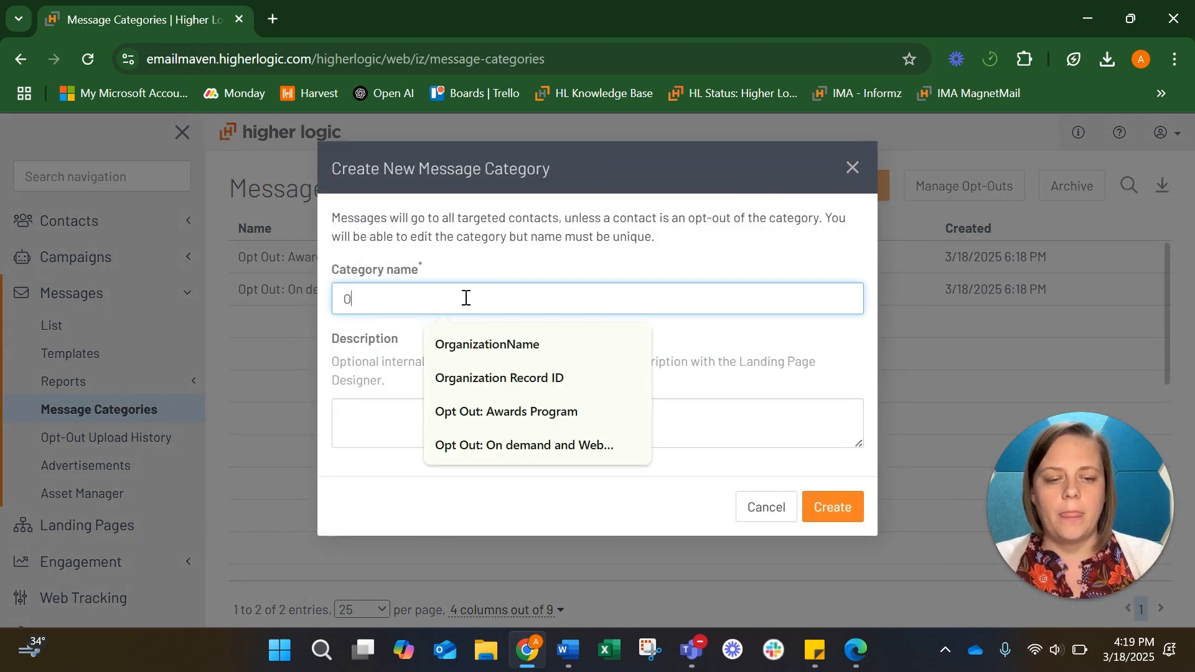
{"action": "type", "text": "pt Out: Partner Offers"}
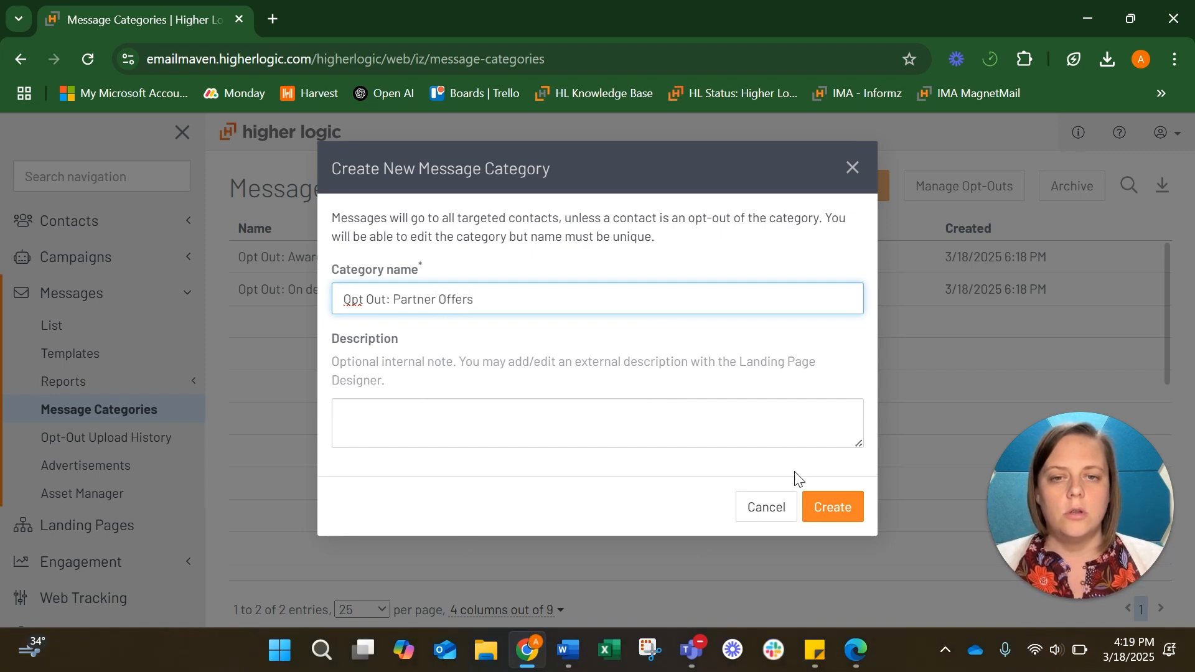
{"action": "left_click", "coordinate": [833, 507]}
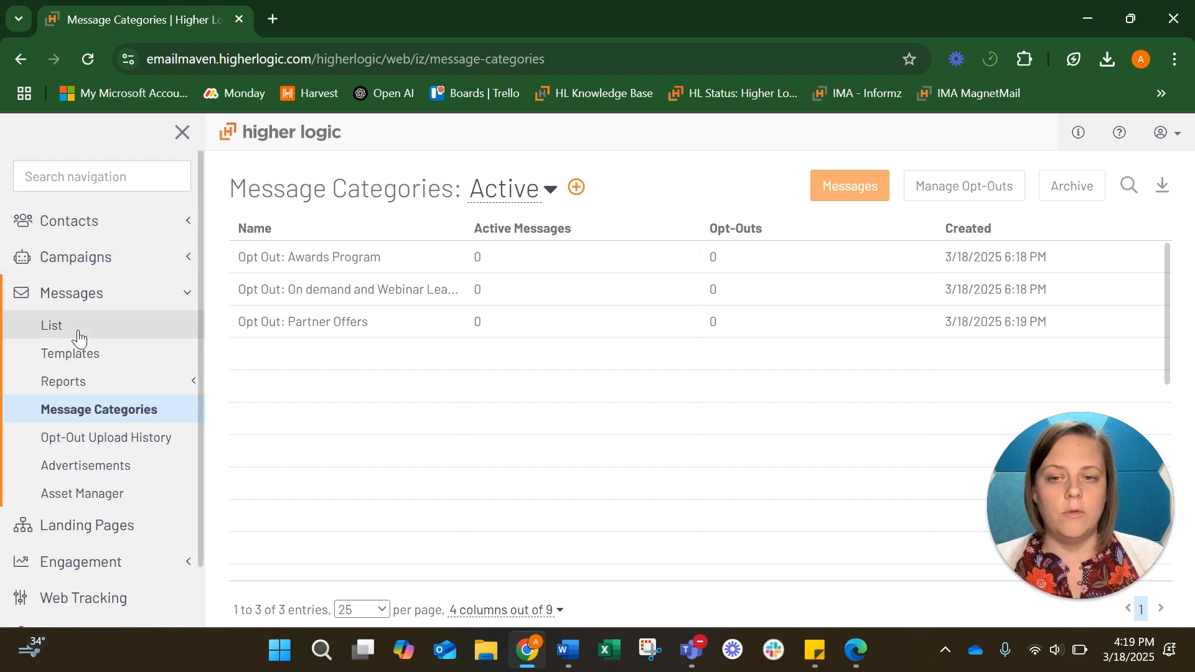
In Landing Pages, view the In Progress list and start creating a new landing page
{"action": "scroll", "coordinate": [80, 340], "scroll_direction": "down", "scroll_amount": 1}
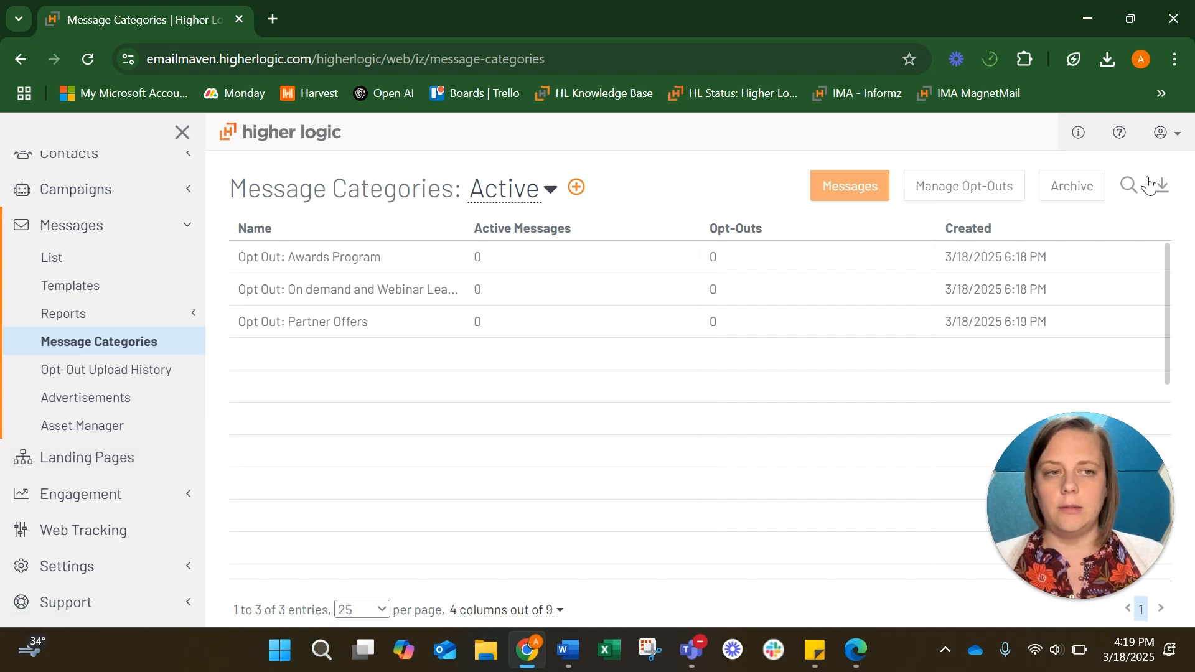
{"action": "left_click", "coordinate": [127, 460]}
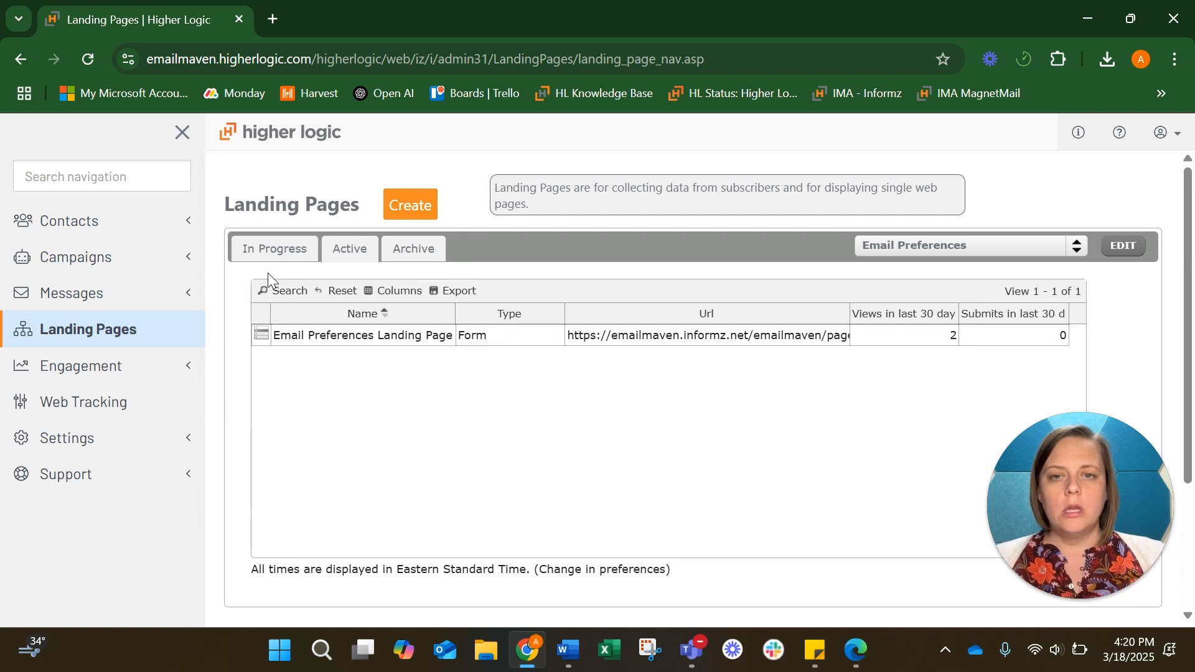
{"action": "left_click", "coordinate": [268, 248]}
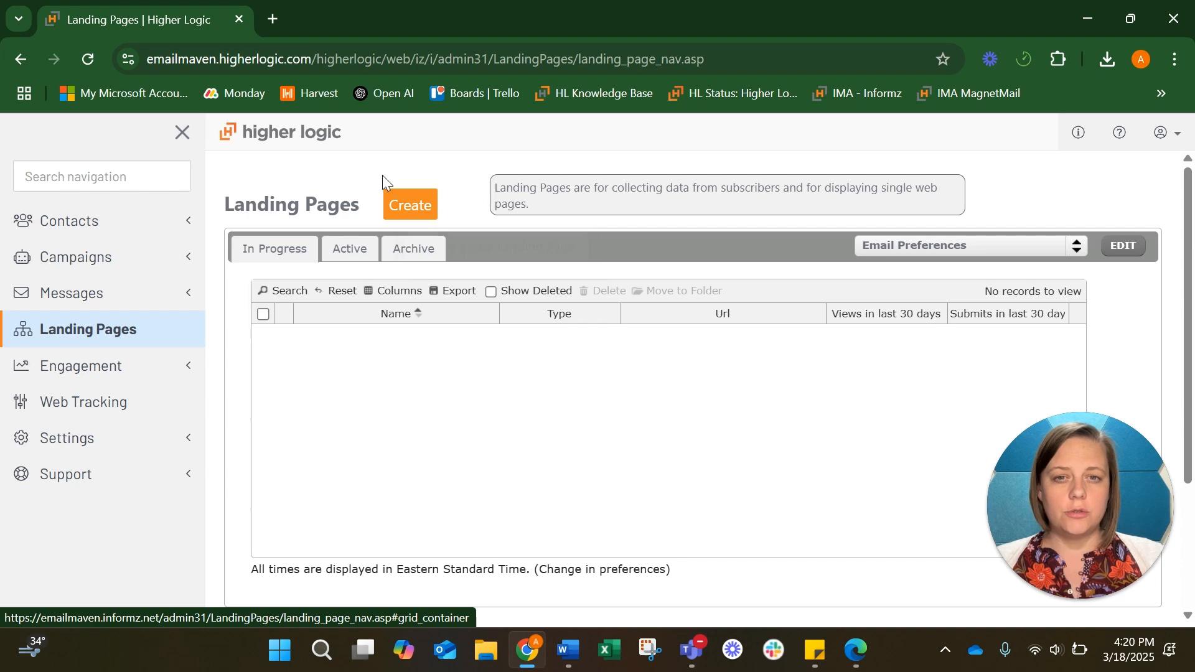
{"action": "left_click", "coordinate": [409, 212]}
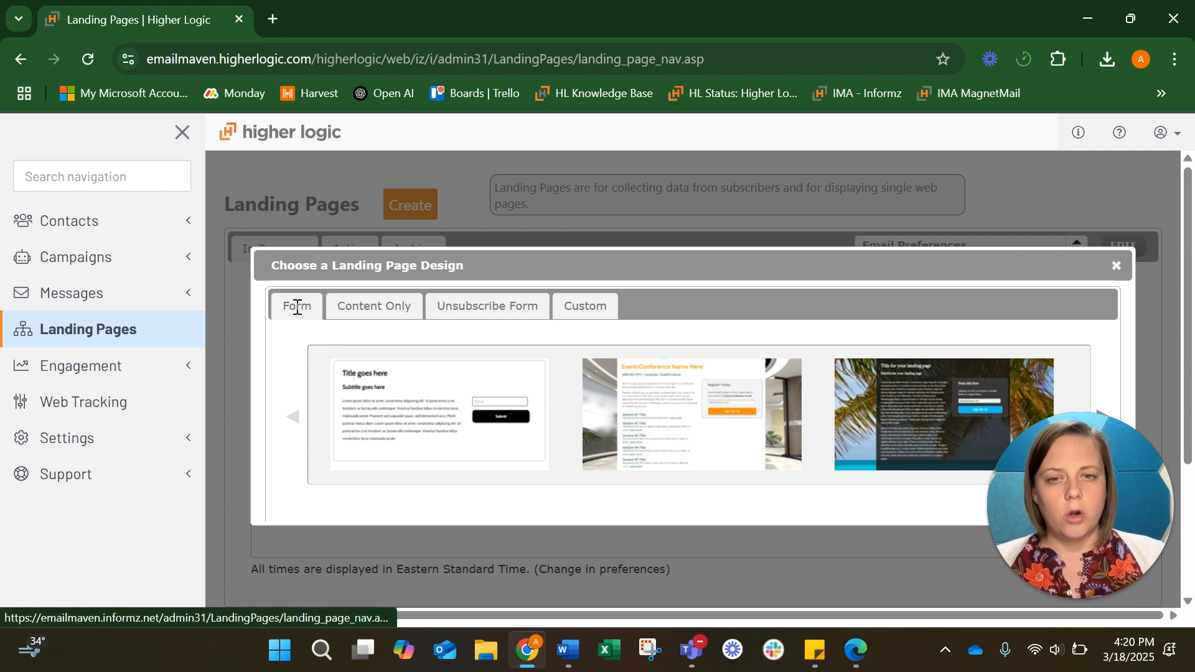
Pick the first Form design, giving a page with title, info text, Email field and Save button
{"action": "left_click", "coordinate": [446, 406]}
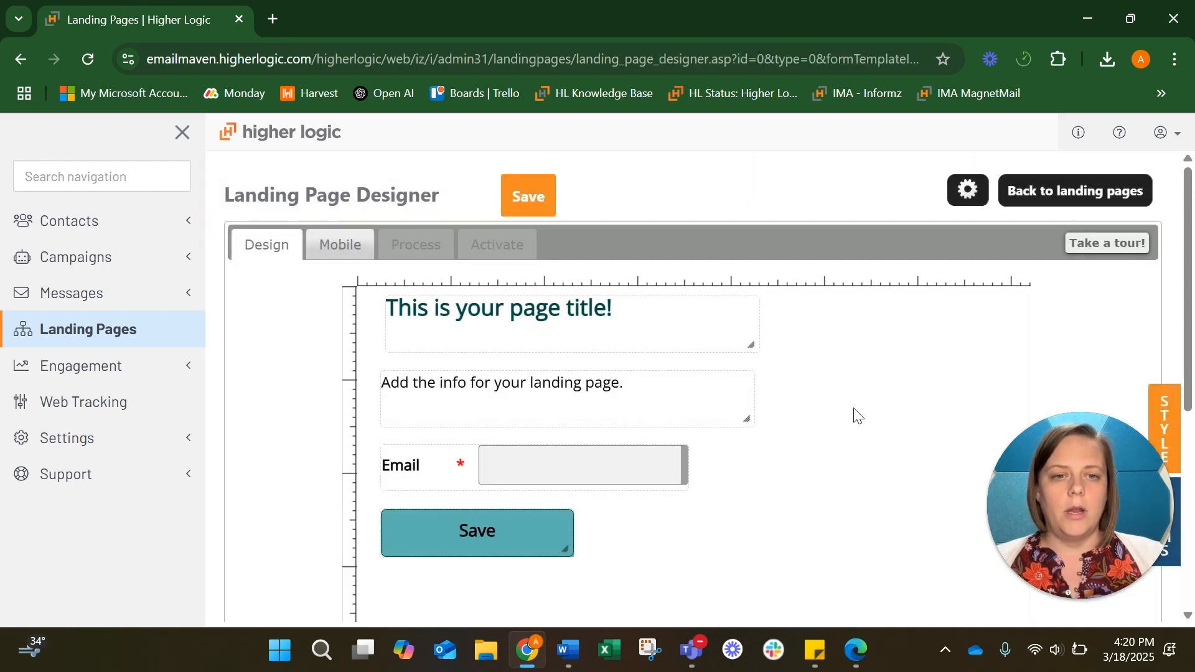
{"action": "scroll", "coordinate": [859, 417], "scroll_direction": "down", "scroll_amount": 5}
{"action": "scroll", "coordinate": [859, 417], "scroll_direction": "up", "scroll_amount": 5}
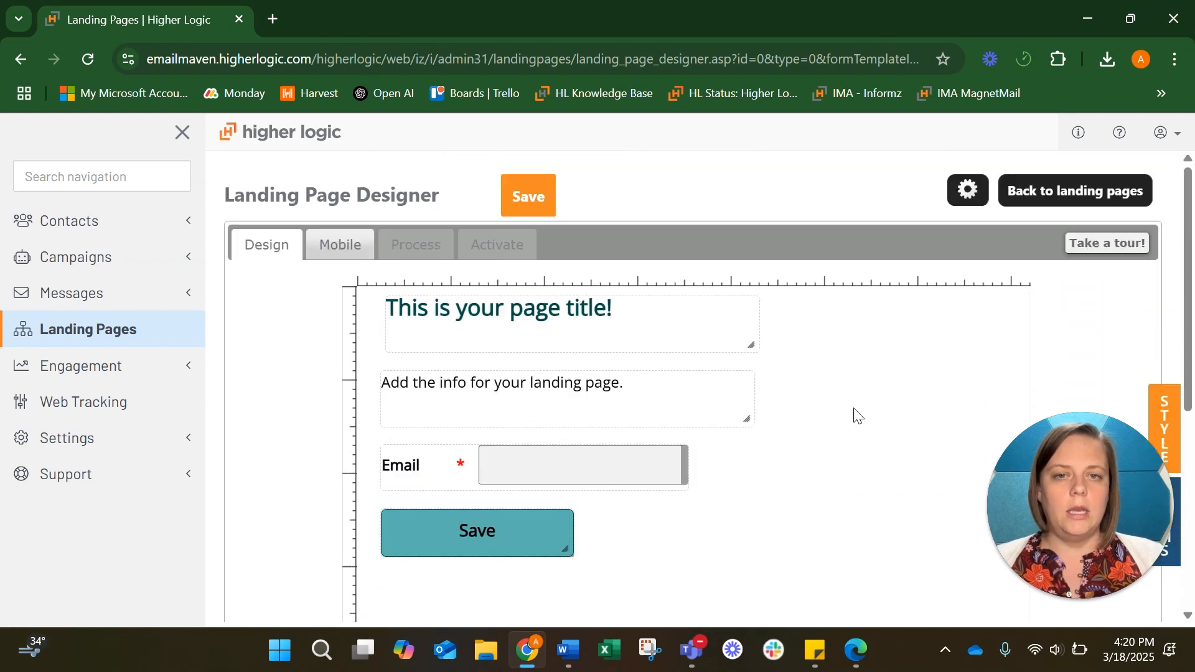
{"action": "scroll", "coordinate": [858, 416], "scroll_direction": "down", "scroll_amount": 1}
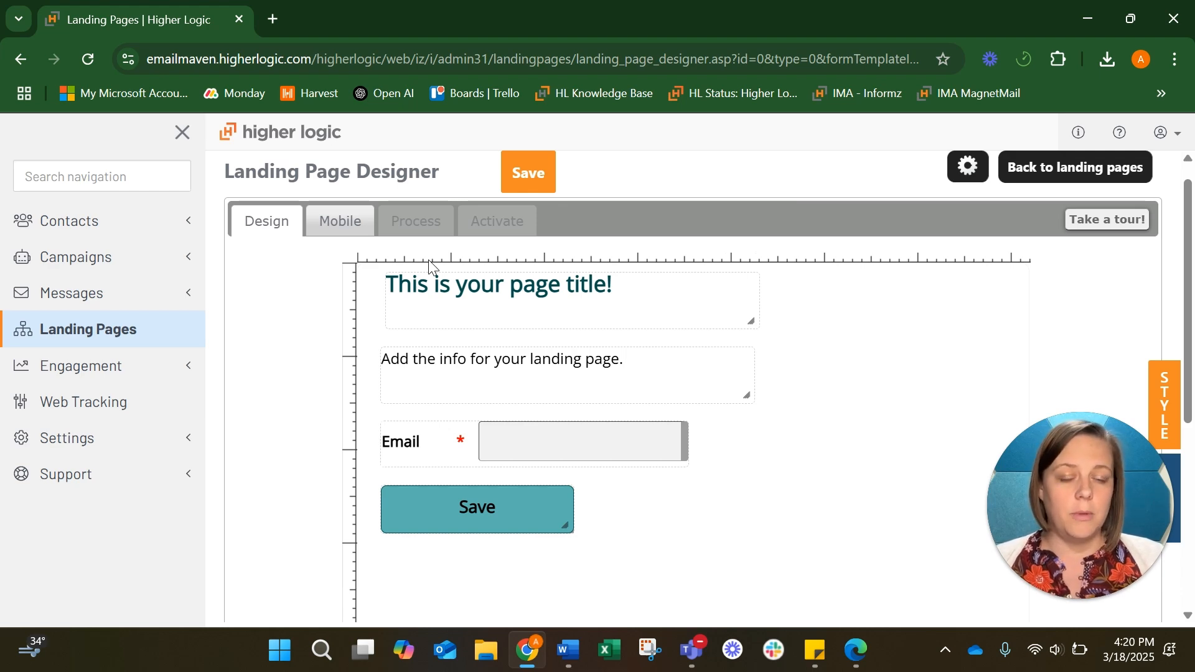
Drag the Save button and Email field down to the bottom of the form
{"action": "scroll", "coordinate": [429, 260], "scroll_direction": "down", "scroll_amount": 5}
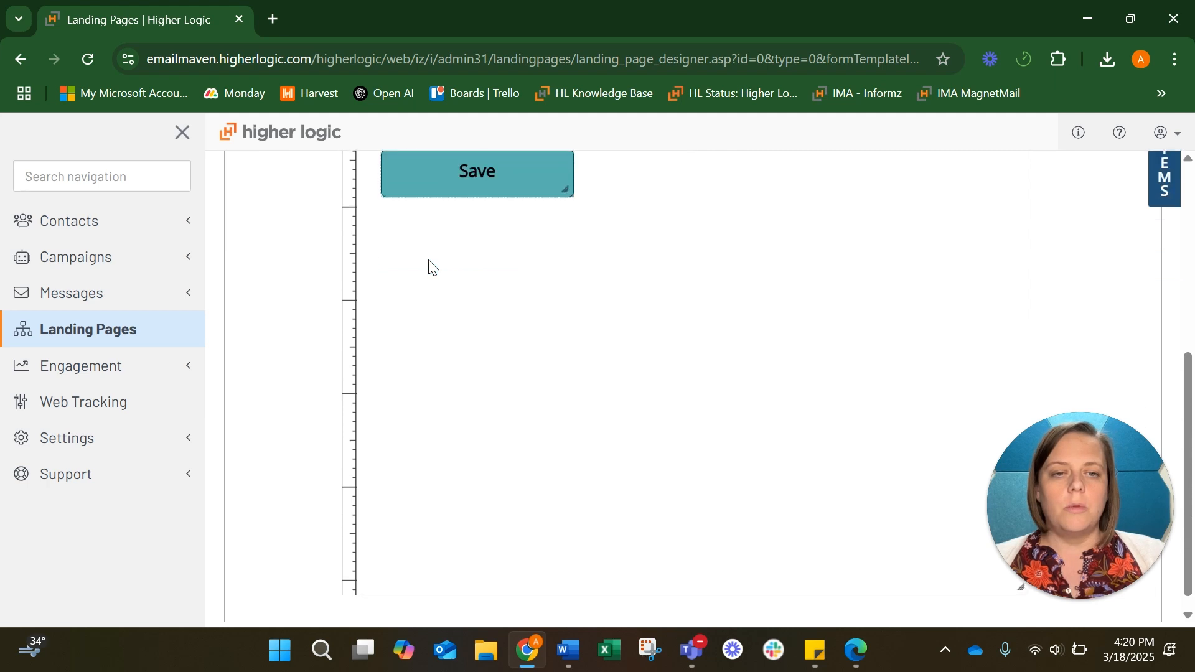
{"action": "scroll", "coordinate": [429, 261], "scroll_direction": "up", "scroll_amount": 5}
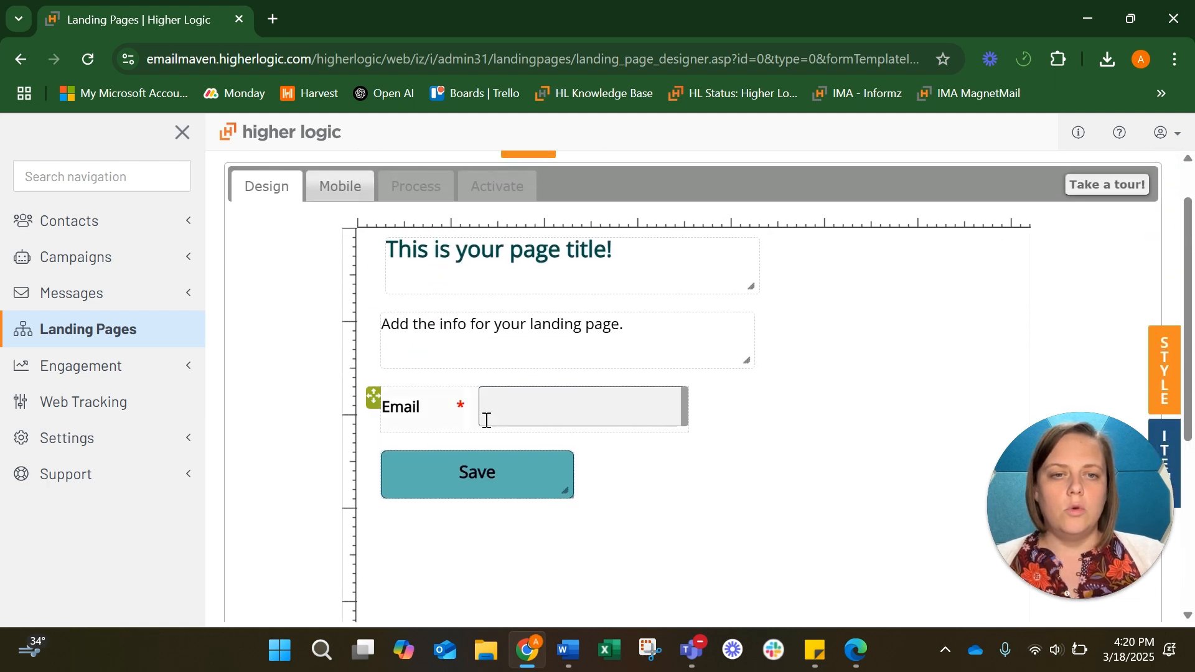
{"action": "scroll", "coordinate": [488, 399], "scroll_direction": "down", "scroll_amount": 5}
{"action": "left_click_drag", "start_coordinate": [373, 183], "coordinate": [375, 570]}
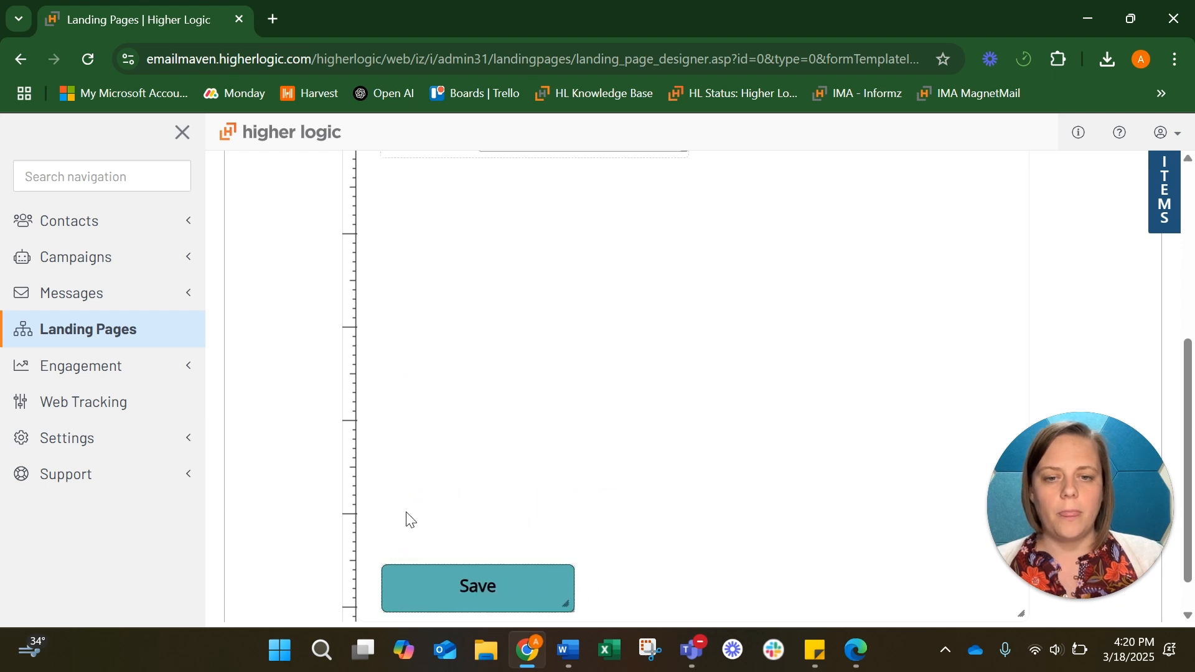
{"action": "scroll", "coordinate": [409, 520], "scroll_direction": "up", "scroll_amount": 3}
{"action": "left_click_drag", "start_coordinate": [375, 270], "coordinate": [373, 604]}
{"action": "scroll", "coordinate": [508, 331], "scroll_direction": "up", "scroll_amount": 1}
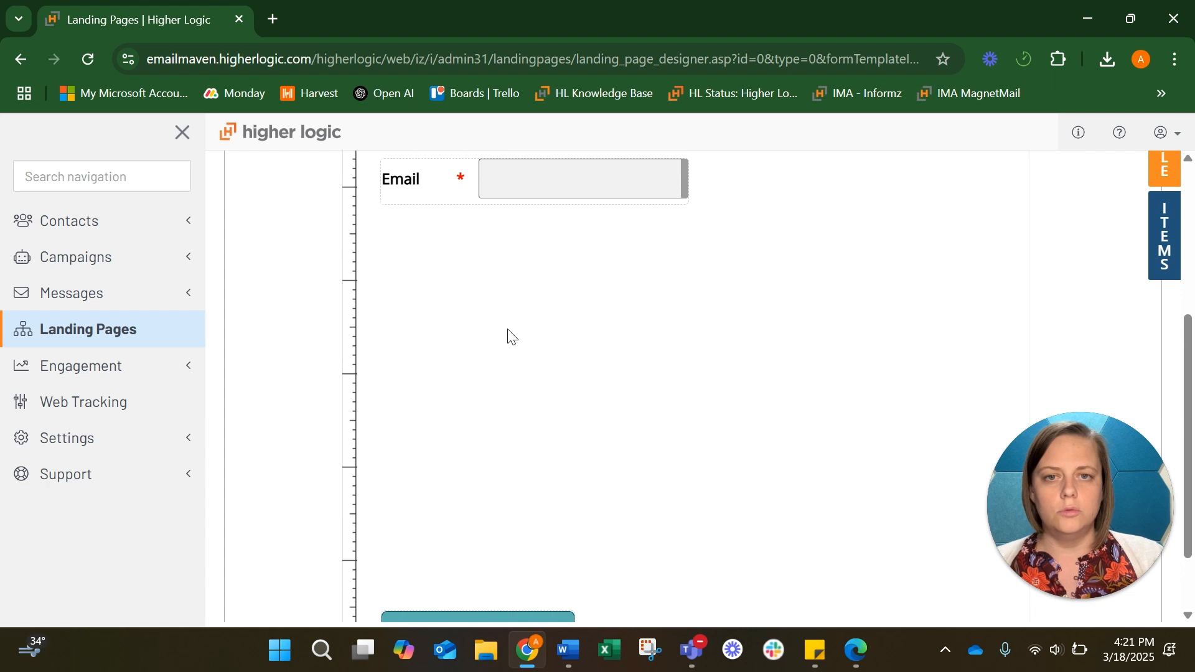
{"action": "left_click_drag", "start_coordinate": [373, 168], "coordinate": [371, 552]}
Move the info text and the page title lower, with the title directly above the text
{"action": "scroll", "coordinate": [373, 553], "scroll_direction": "up", "scroll_amount": 3}
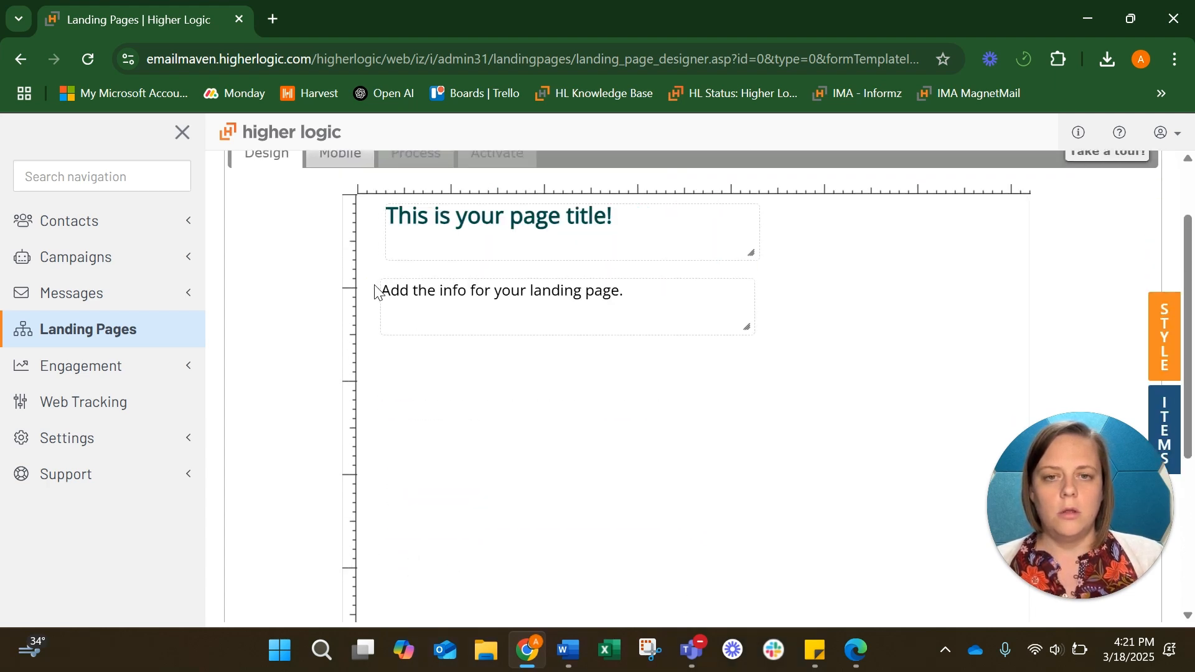
{"action": "left_click_drag", "start_coordinate": [373, 289], "coordinate": [365, 464]}
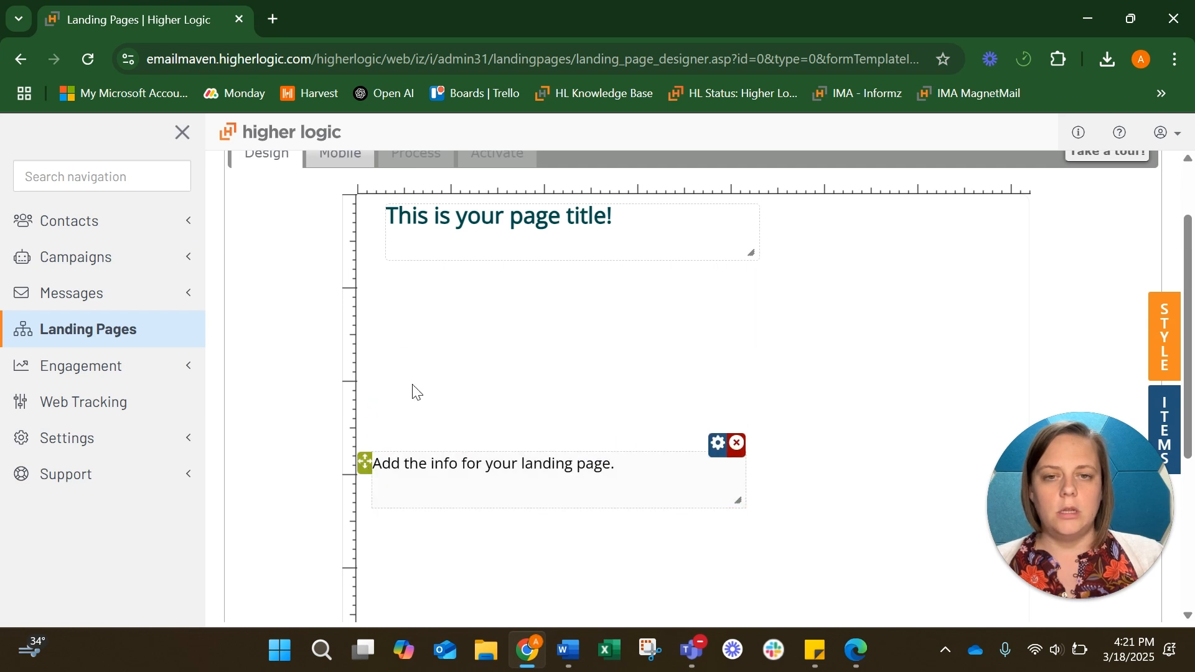
{"action": "left_click_drag", "start_coordinate": [373, 215], "coordinate": [364, 399]}
{"action": "left_click_drag", "start_coordinate": [1133, 481], "coordinate": [163, 458]}
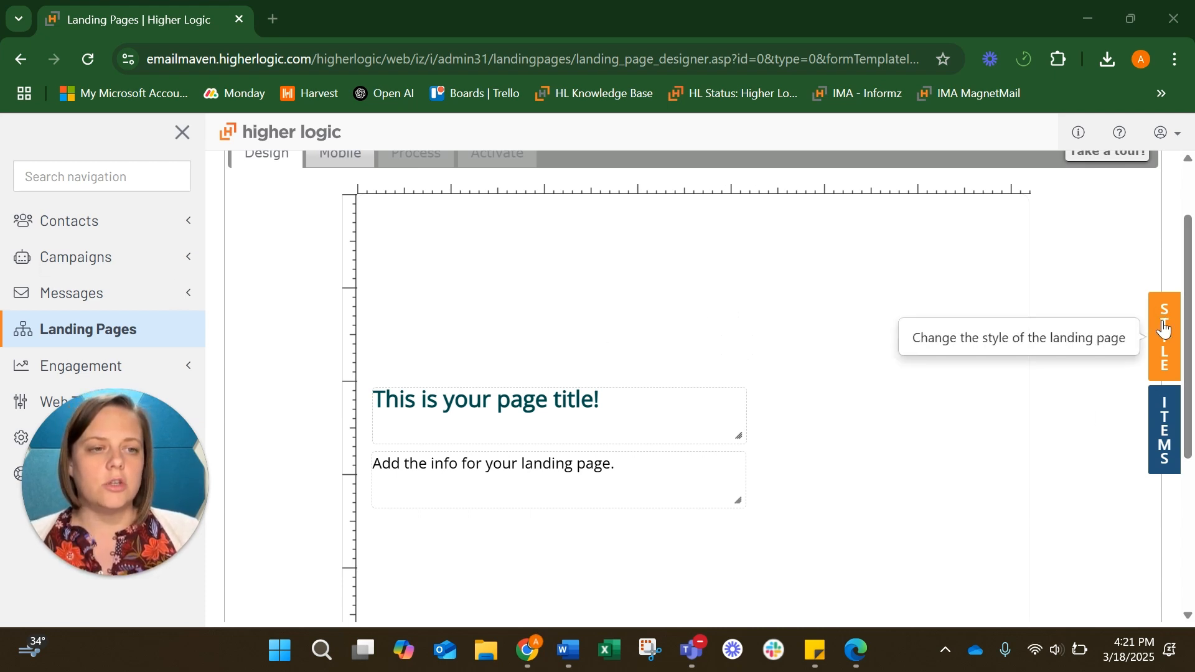
Insert the Email Header image from the Asset Manager into the landing page
{"action": "left_click", "coordinate": [1168, 422]}
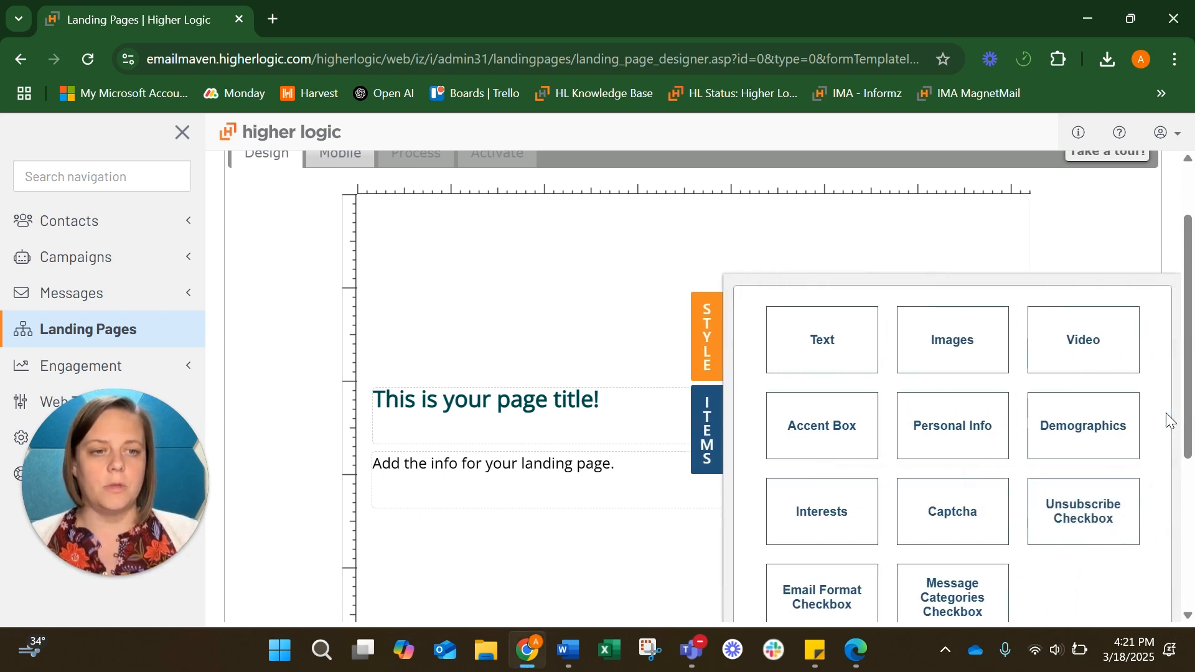
{"action": "left_click", "coordinate": [949, 352]}
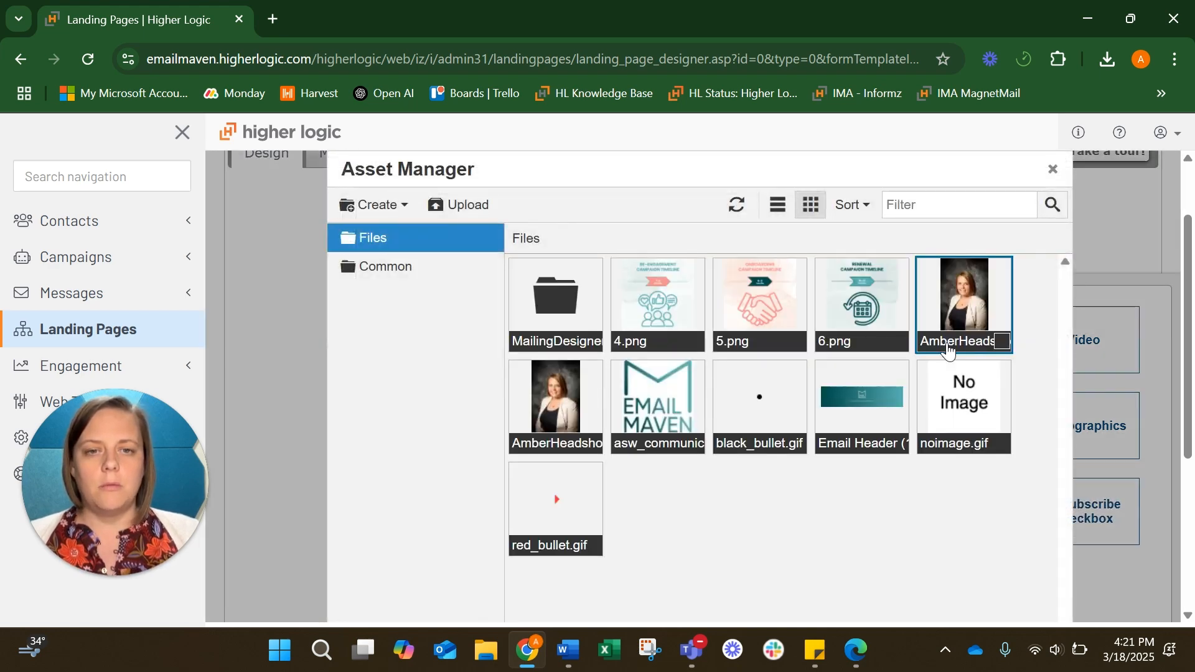
{"action": "left_click", "coordinate": [861, 405]}
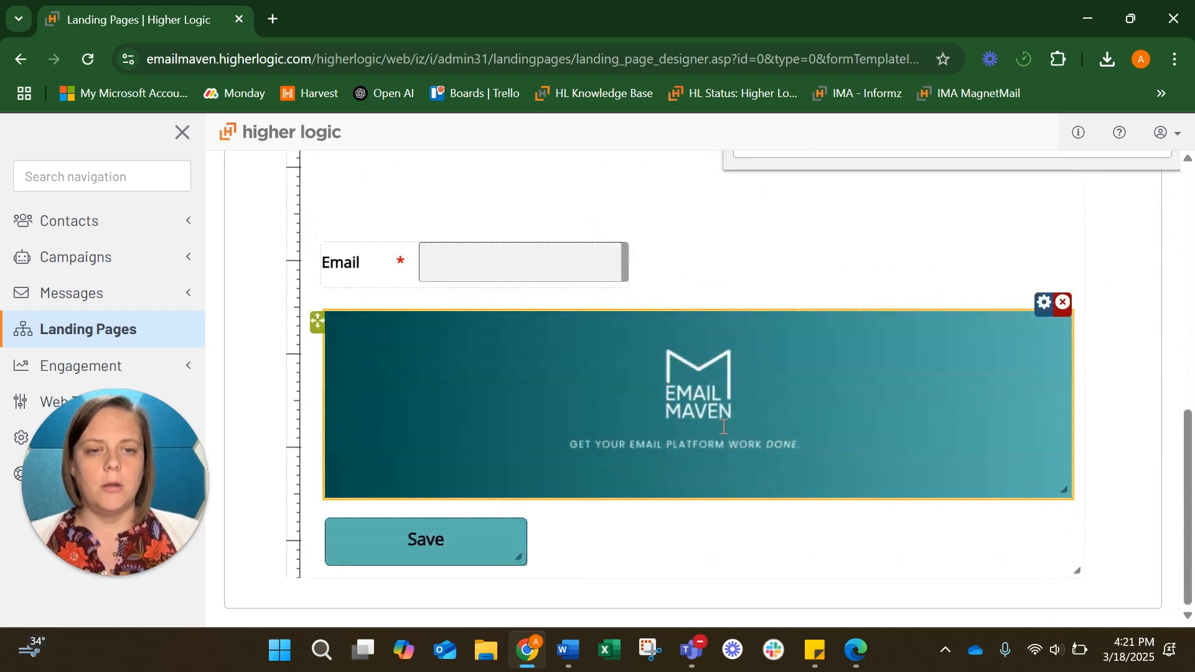
{"action": "scroll", "coordinate": [940, 382], "scroll_direction": "up", "scroll_amount": 4}
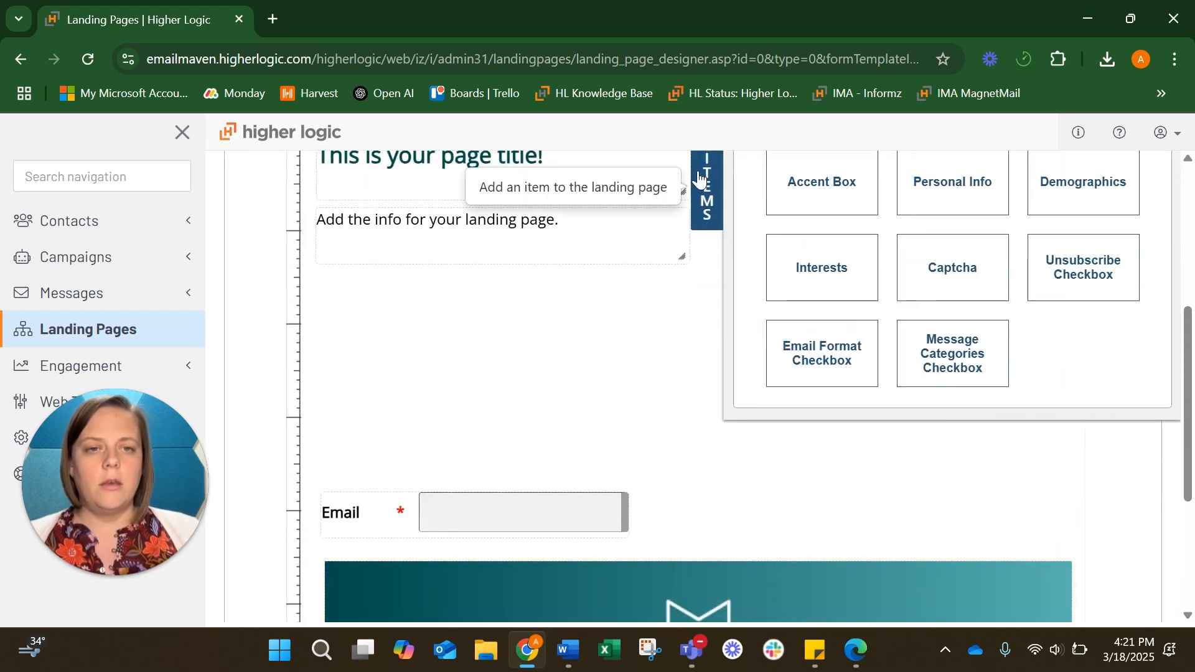
{"action": "left_click", "coordinate": [699, 182]}
{"action": "scroll", "coordinate": [909, 508], "scroll_direction": "down", "scroll_amount": 2}
Shrink the Email Maven header image and place it at the top-left above the title
{"action": "mouse_move", "coordinate": [882, 516]}
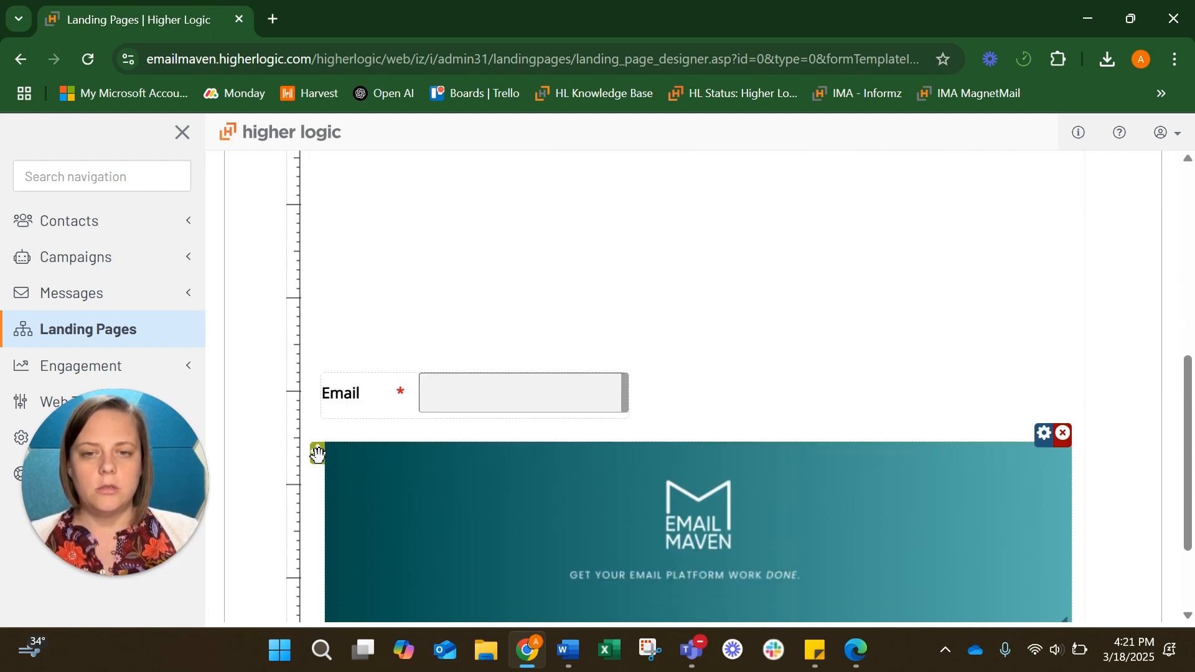
{"action": "left_click_drag", "start_coordinate": [318, 454], "coordinate": [318, 365]}
{"action": "scroll", "coordinate": [381, 174], "scroll_direction": "up", "scroll_amount": 3}
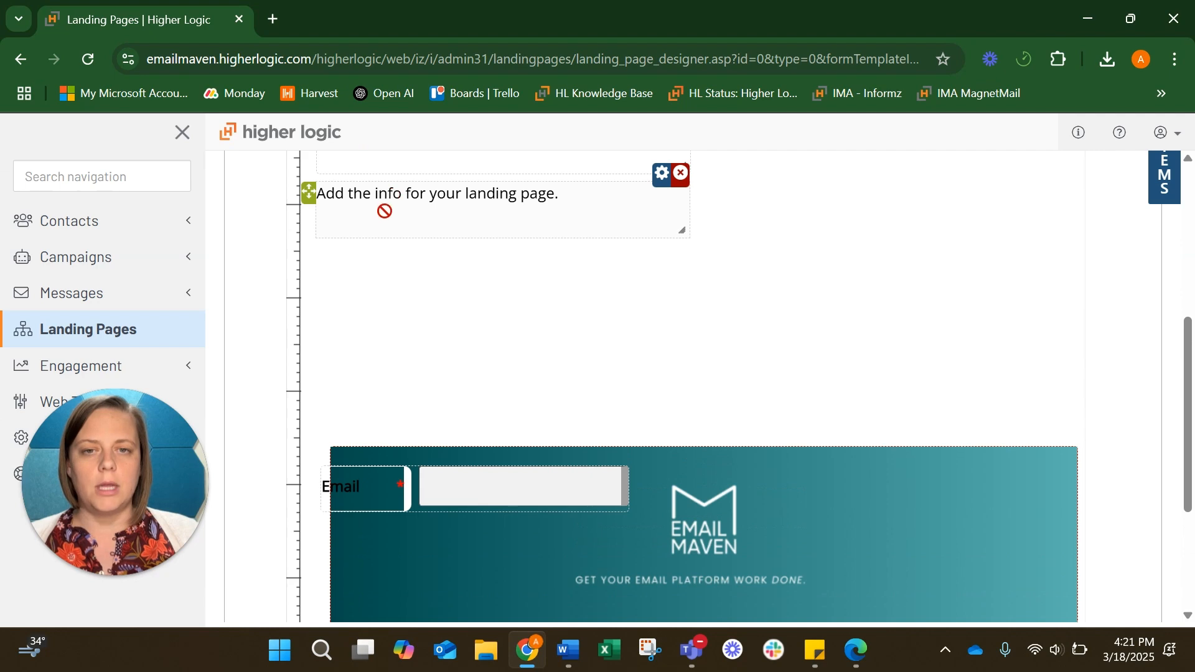
{"action": "scroll", "coordinate": [380, 165], "scroll_direction": "up", "scroll_amount": 4}
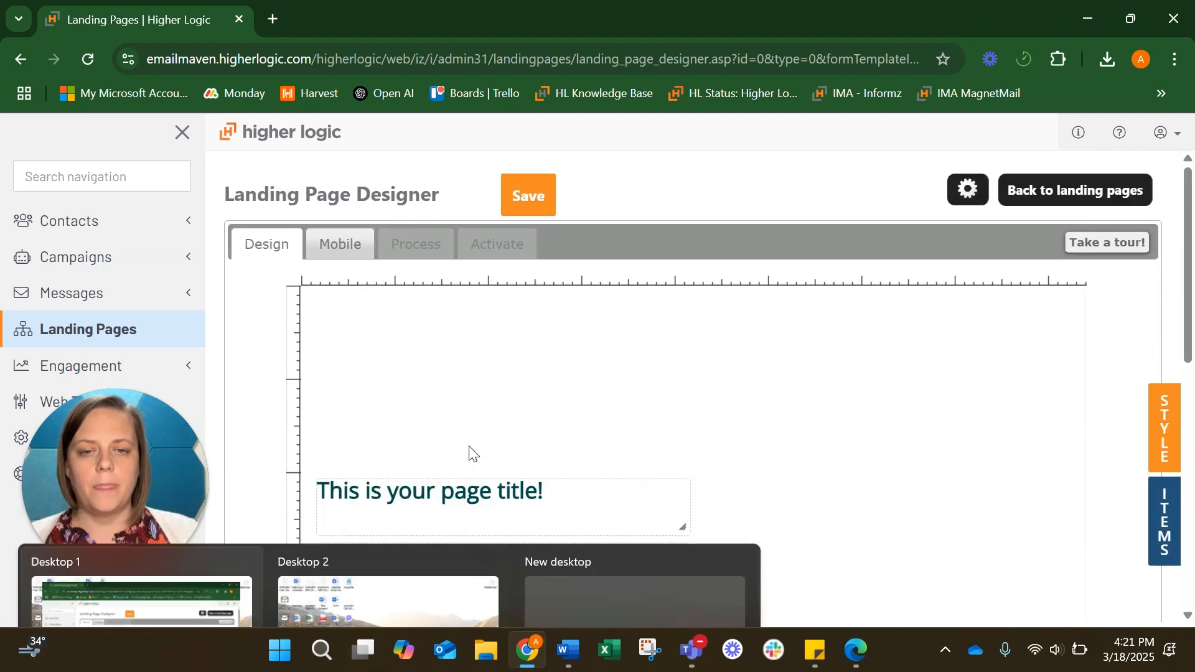
{"action": "scroll", "coordinate": [688, 410], "scroll_direction": "down", "scroll_amount": 5}
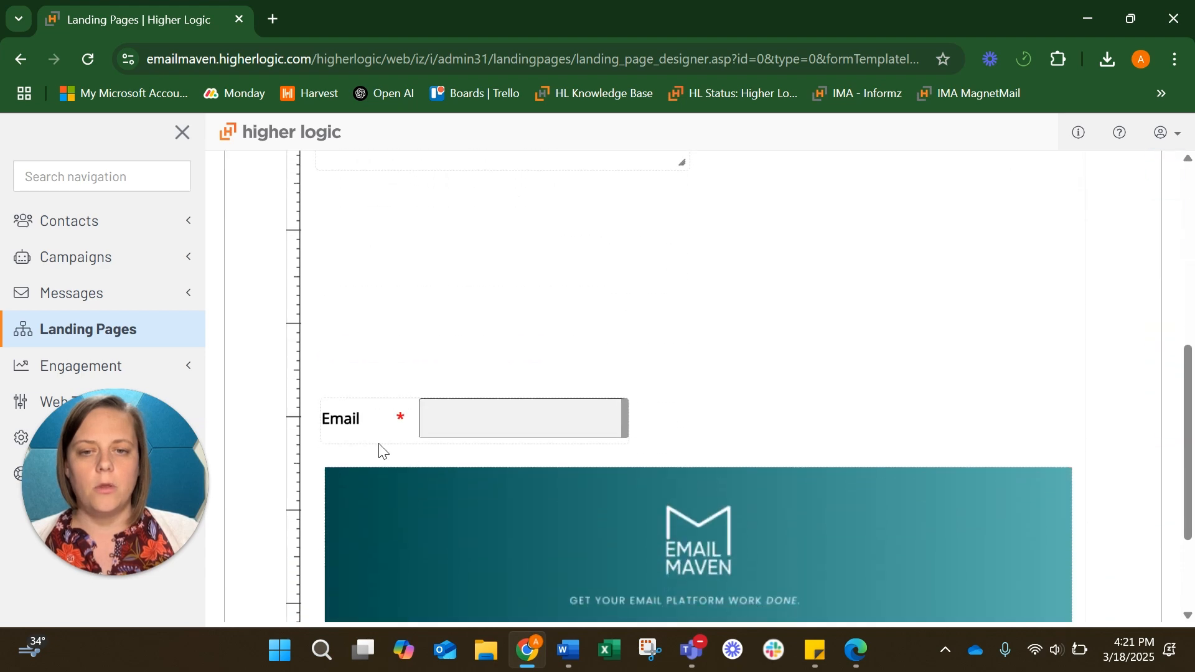
{"action": "left_click_drag", "start_coordinate": [317, 474], "coordinate": [393, 229]}
{"action": "scroll", "coordinate": [745, 390], "scroll_direction": "down", "scroll_amount": 2}
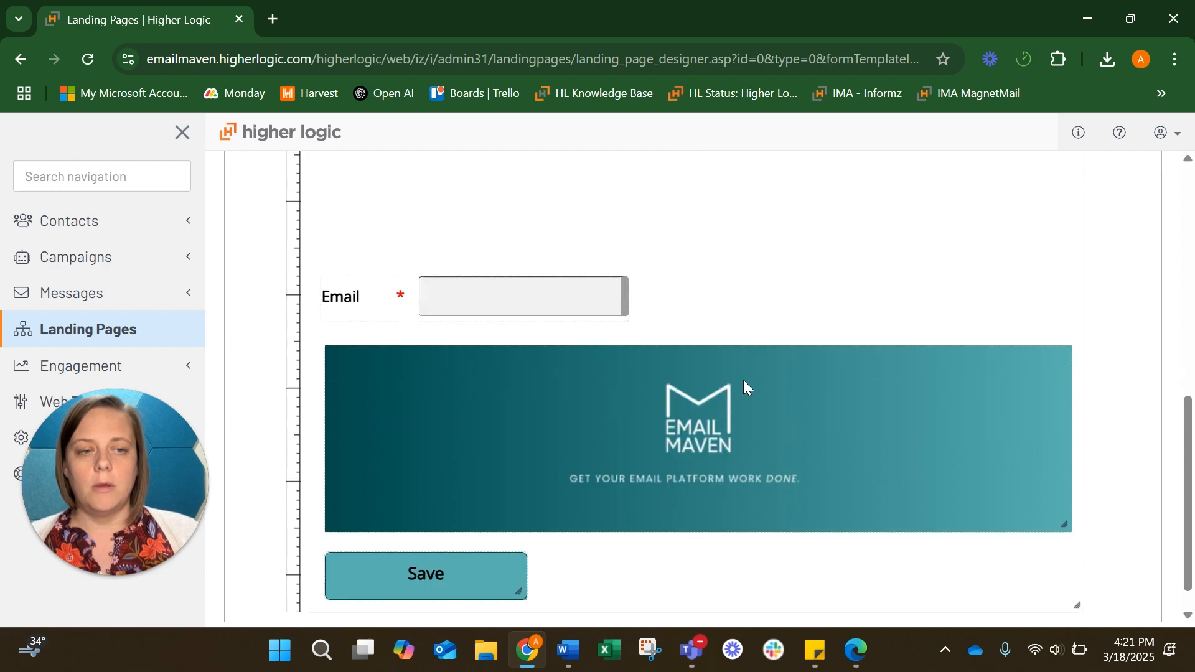
{"action": "left_click_drag", "start_coordinate": [1064, 517], "coordinate": [857, 469]}
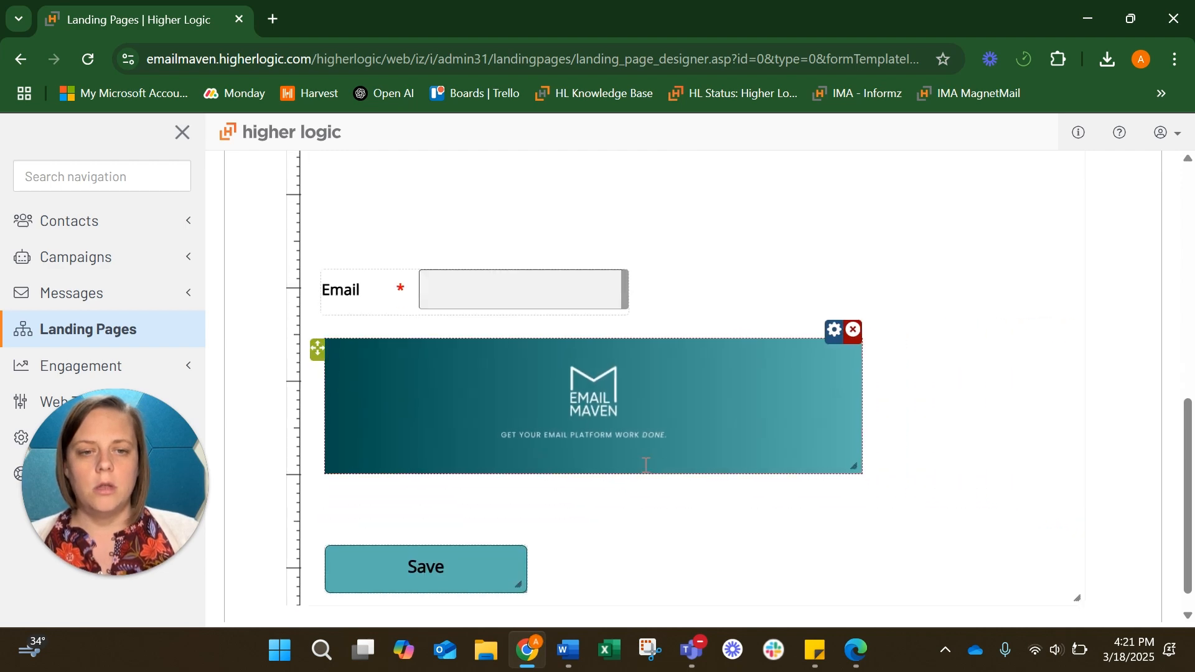
{"action": "left_click_drag", "start_coordinate": [317, 349], "coordinate": [383, 178]}
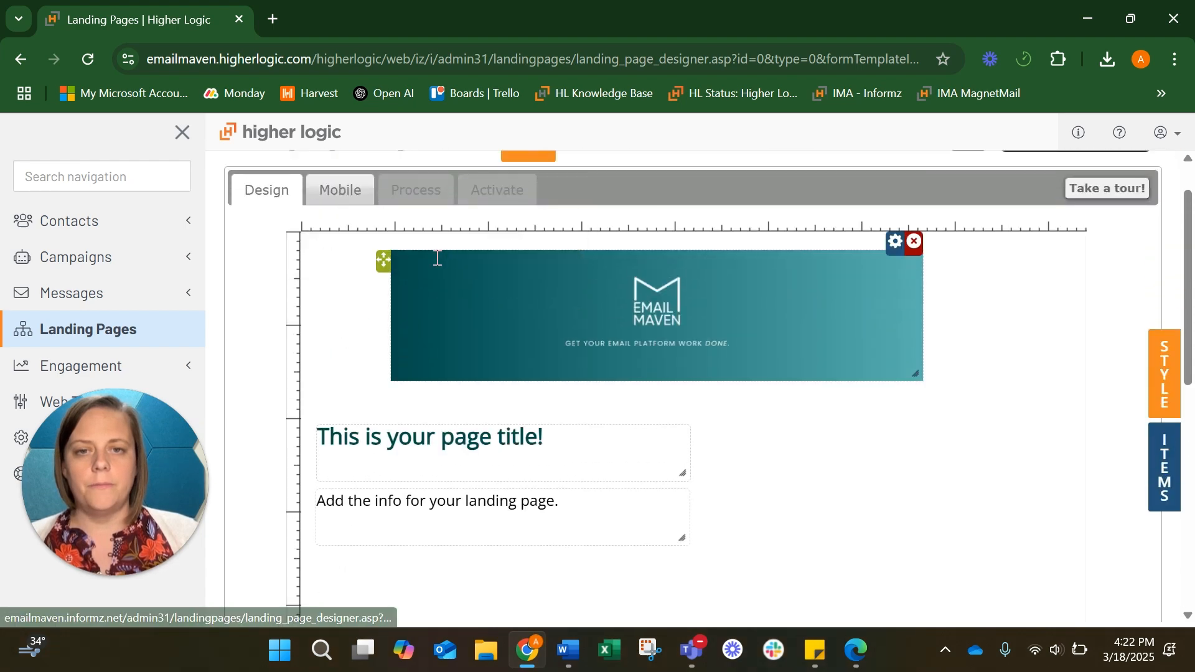
{"action": "left_click_drag", "start_coordinate": [381, 259], "coordinate": [280, 251]}
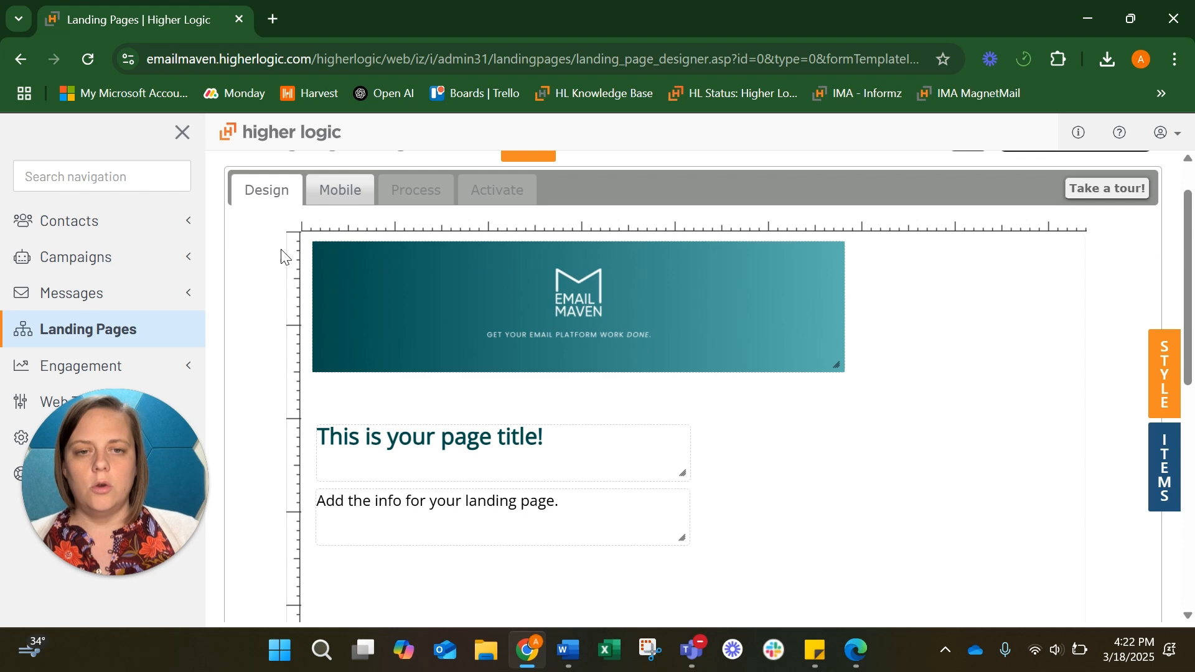
Move the page title and info text up directly beneath the header image
{"action": "left_click_drag", "start_coordinate": [305, 437], "coordinate": [304, 399]}
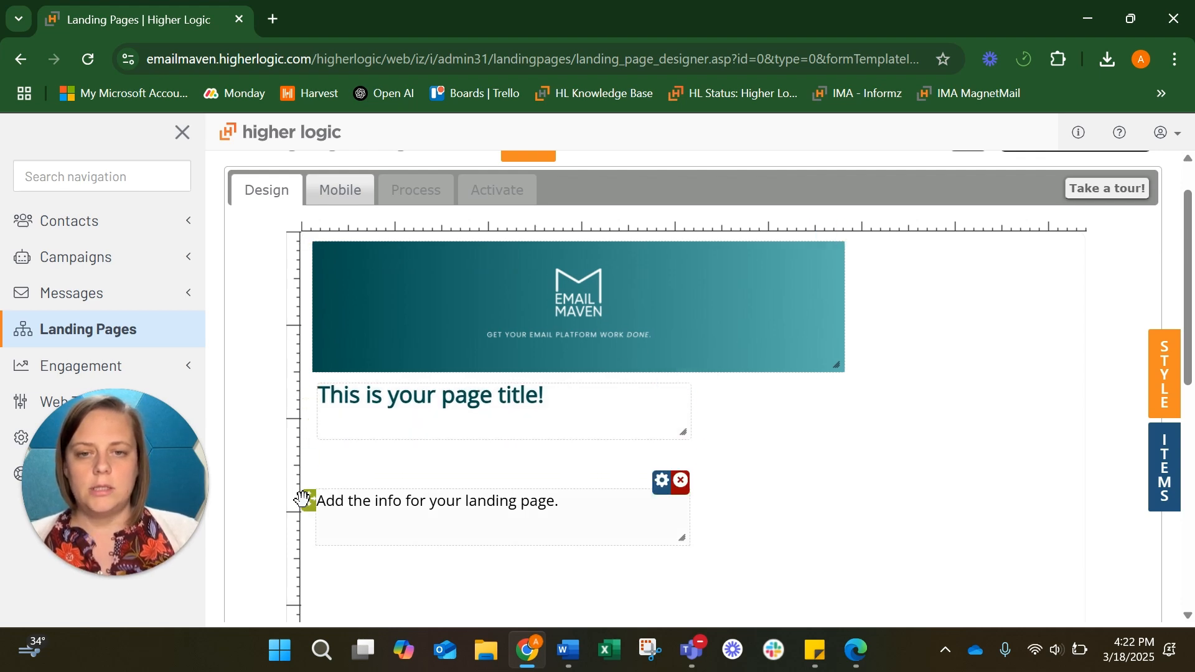
{"action": "left_click_drag", "start_coordinate": [309, 498], "coordinate": [314, 455]}
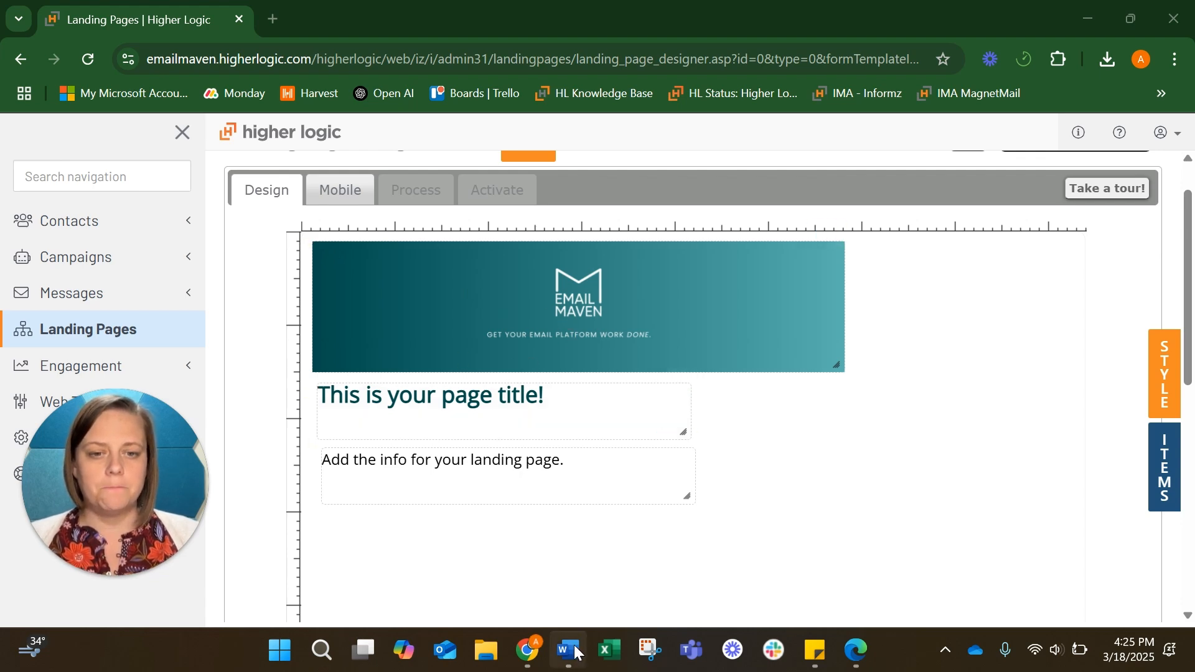
Copy the heading 'Let's get you the emails you want!' from the Word document
{"action": "mouse_move", "coordinate": [576, 652]}
{"action": "left_click", "coordinate": [577, 550]}
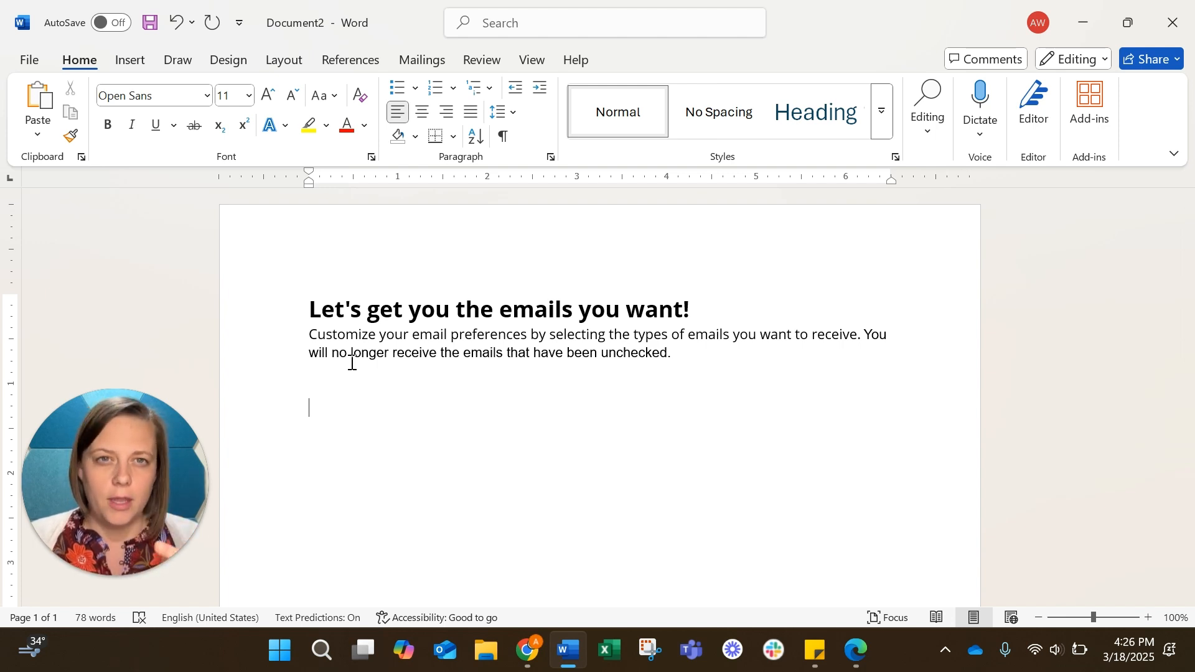
{"action": "left_click_drag", "start_coordinate": [308, 310], "coordinate": [700, 314]}
{"action": "key", "text": "ctrl+c"}
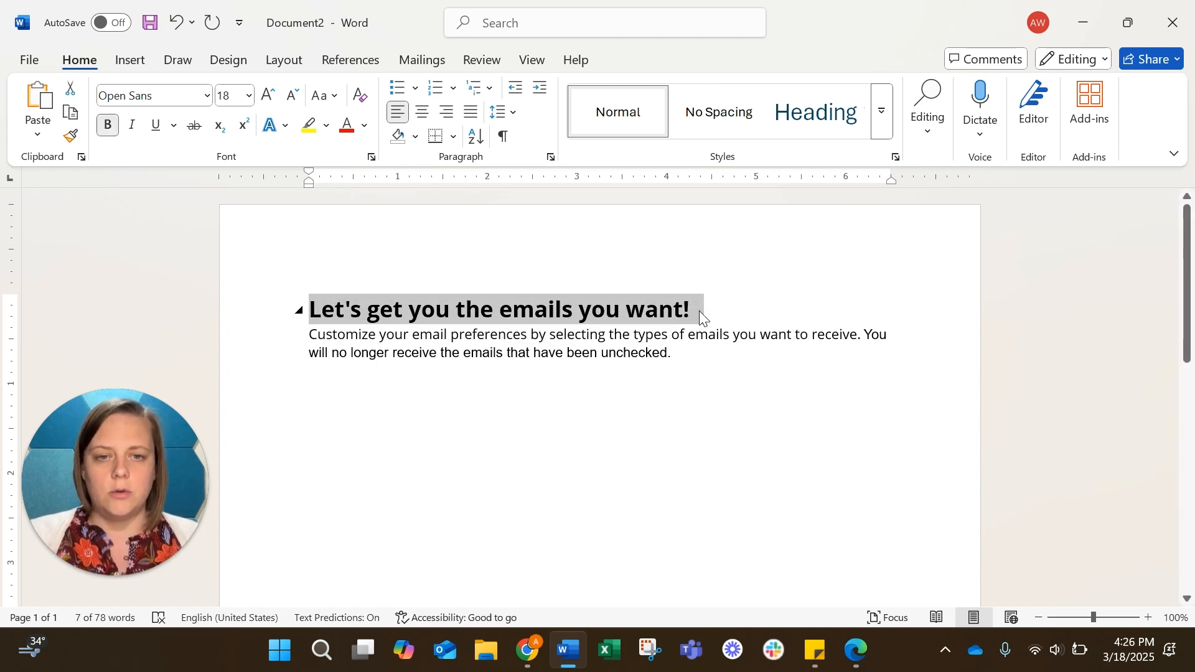
{"action": "left_click", "coordinate": [527, 651]}
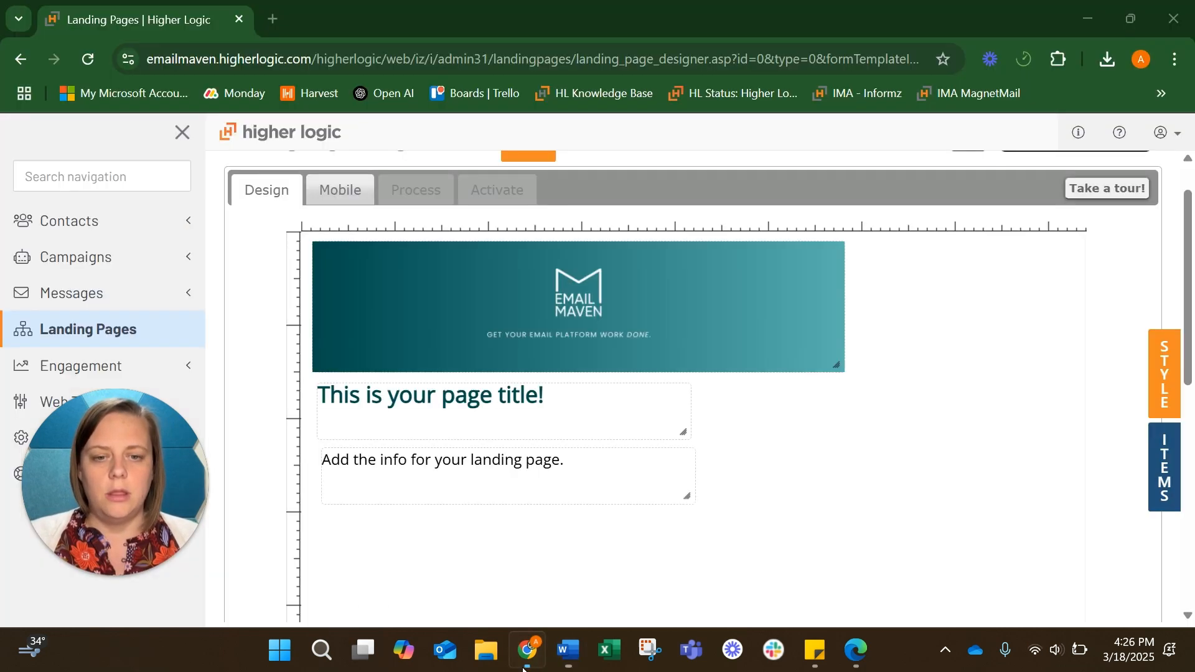
Paste the Word heading as the title and the email-preferences paragraph as the info text
{"action": "triple_click", "coordinate": [459, 408]}
{"action": "key", "text": "ctrl+v"}
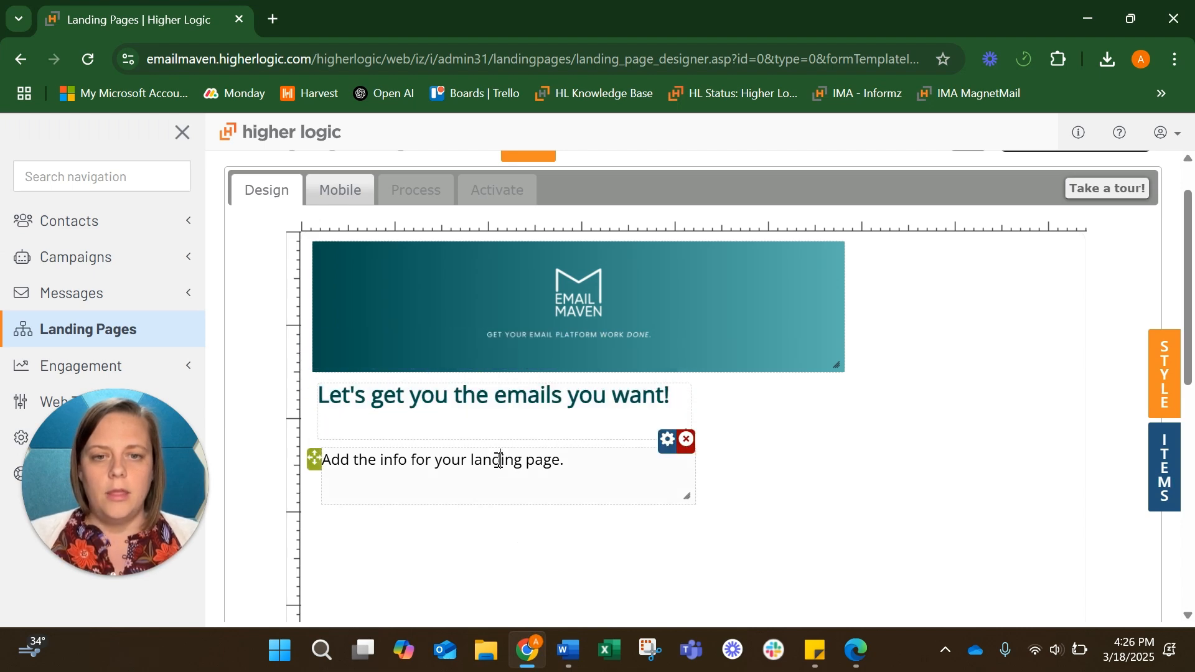
{"action": "left_click", "coordinate": [568, 651]}
{"action": "left_click_drag", "start_coordinate": [312, 335], "coordinate": [701, 353]}
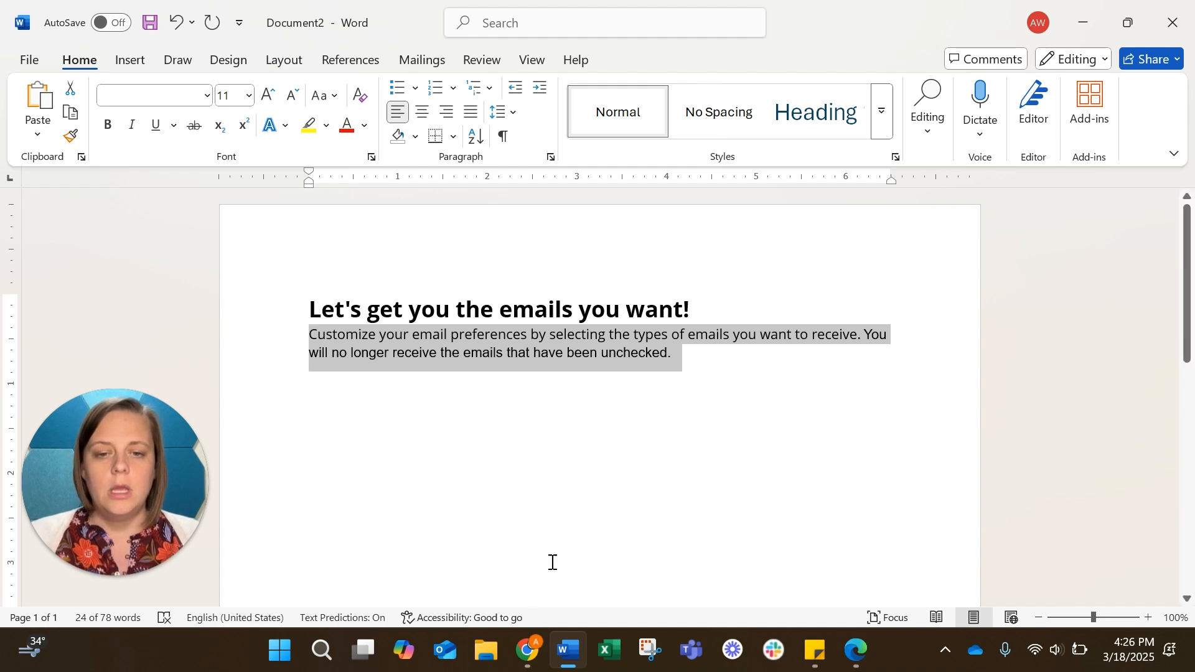
{"action": "left_click", "coordinate": [528, 651]}
{"action": "left_click", "coordinate": [417, 453]}
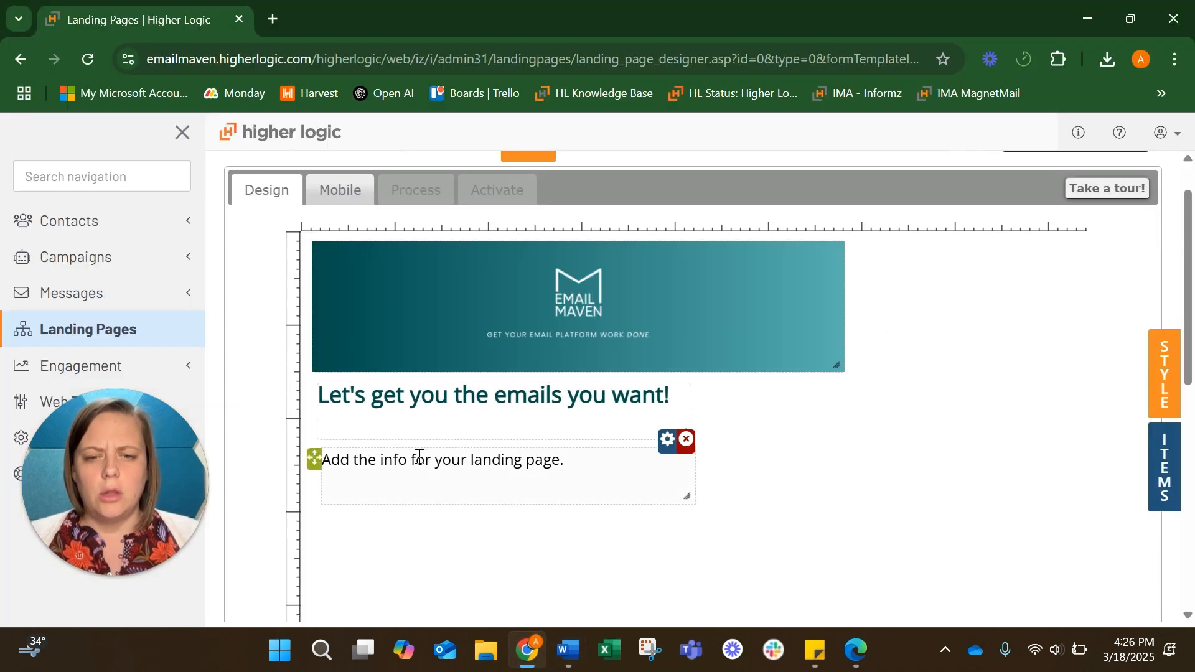
{"action": "key", "text": "ctrl+a"}
{"action": "key", "text": "ctrl+v"}
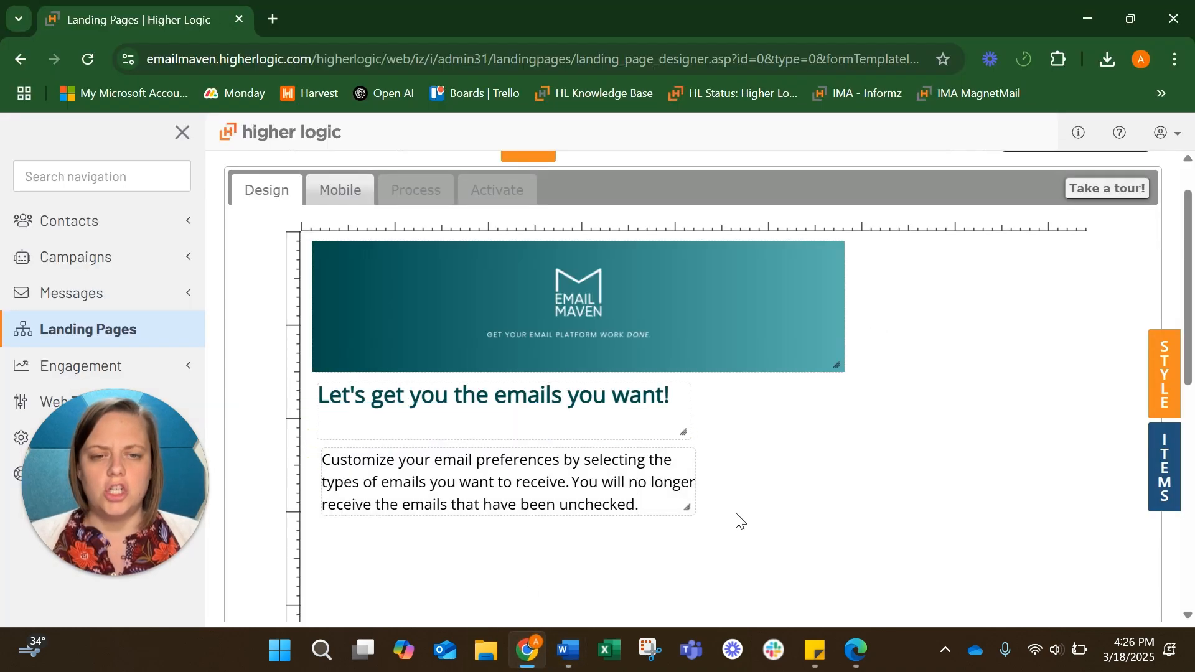
{"action": "mouse_move", "coordinate": [694, 474]}
{"action": "left_click", "coordinate": [698, 473]}
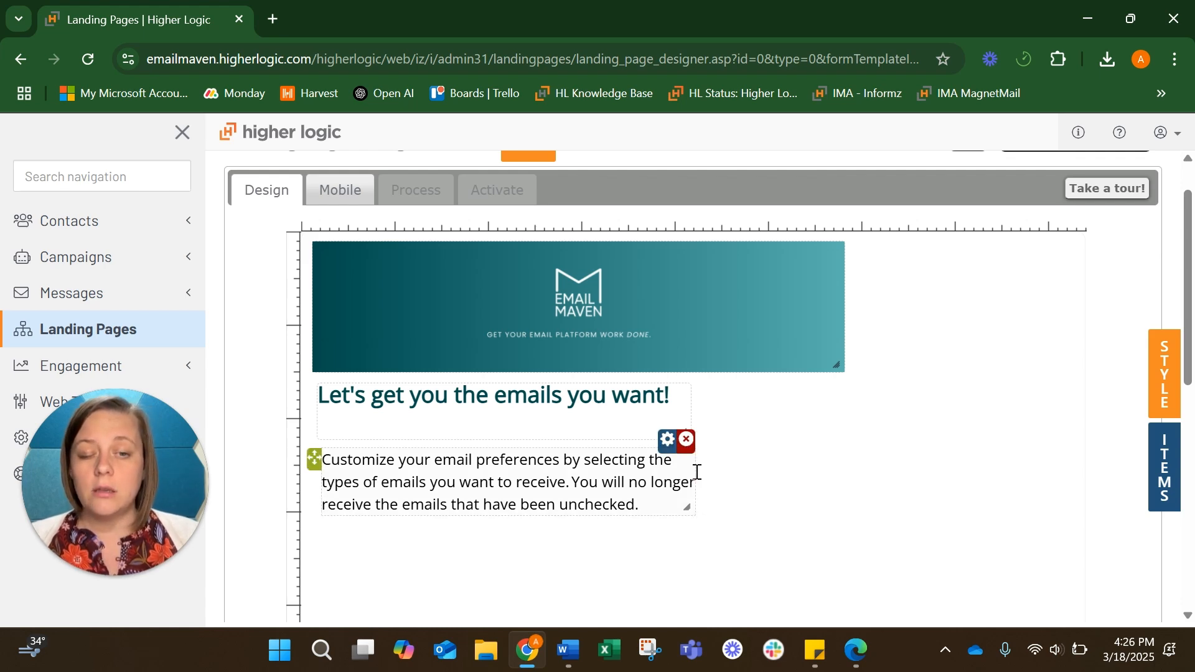
{"action": "mouse_move", "coordinate": [694, 472]}
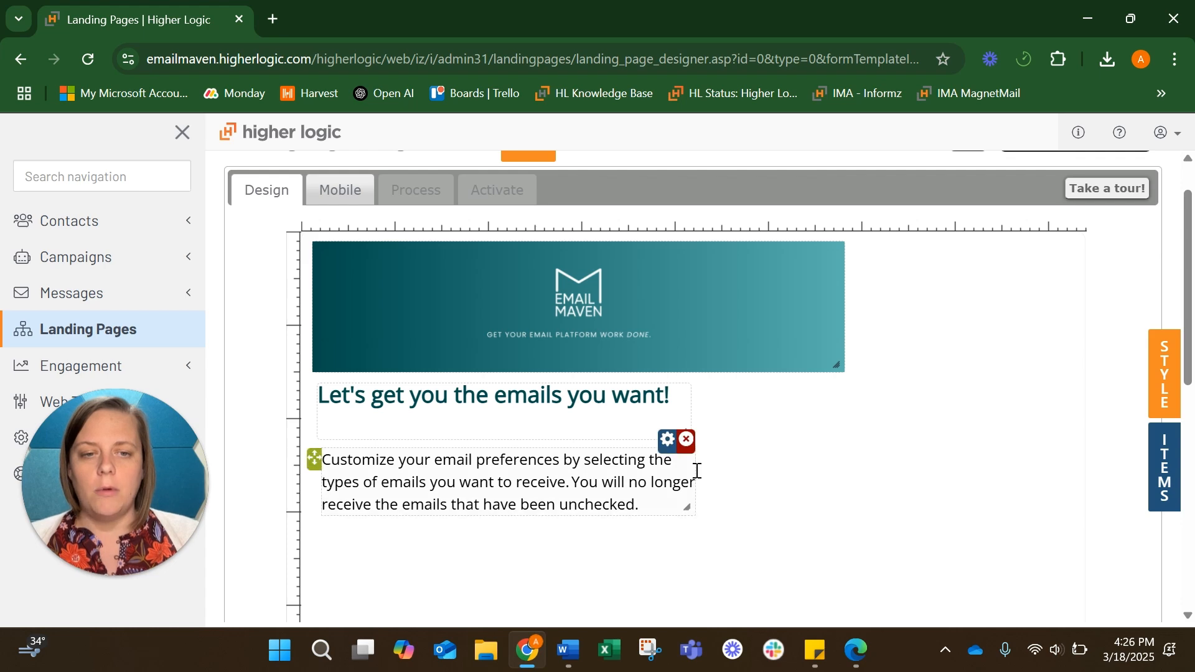
{"action": "left_click_drag", "start_coordinate": [695, 472], "coordinate": [854, 470]}
{"action": "mouse_move", "coordinate": [365, 427]}
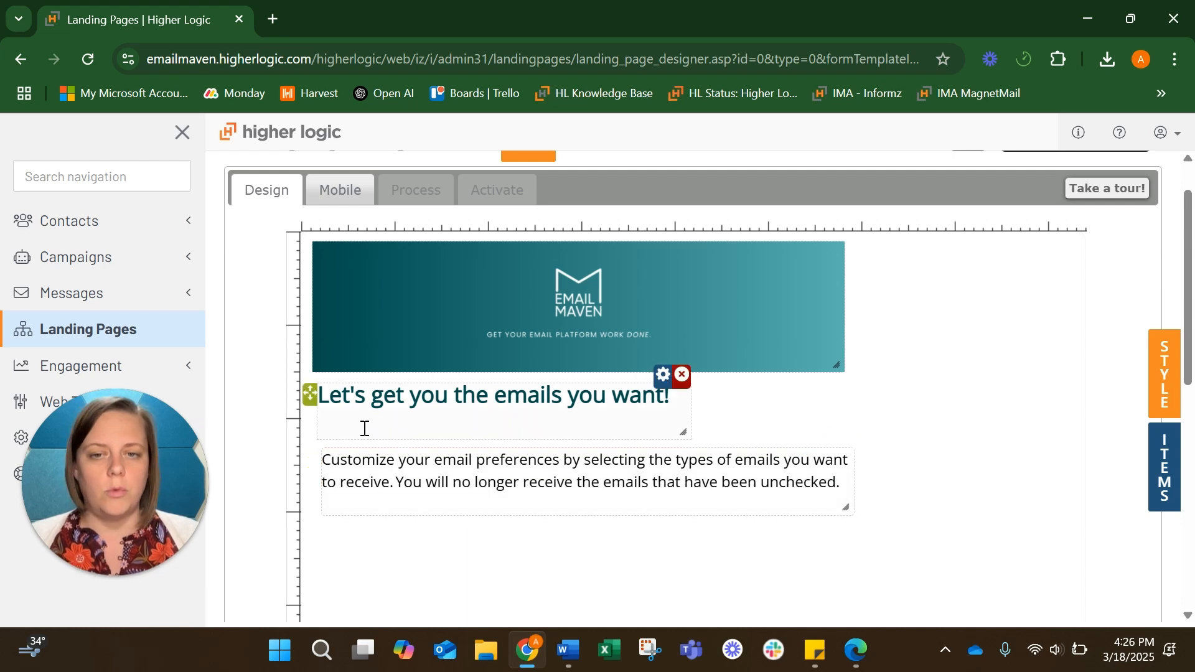
{"action": "left_click_drag", "start_coordinate": [360, 436], "coordinate": [360, 415]}
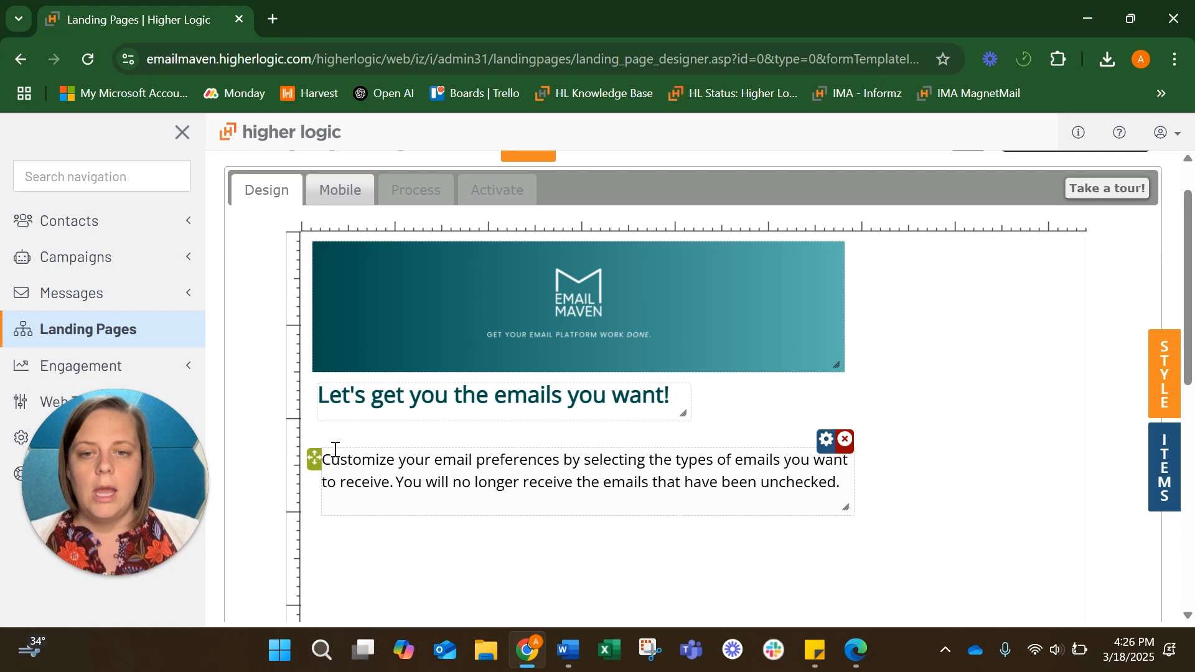
{"action": "left_click_drag", "start_coordinate": [313, 457], "coordinate": [310, 439]}
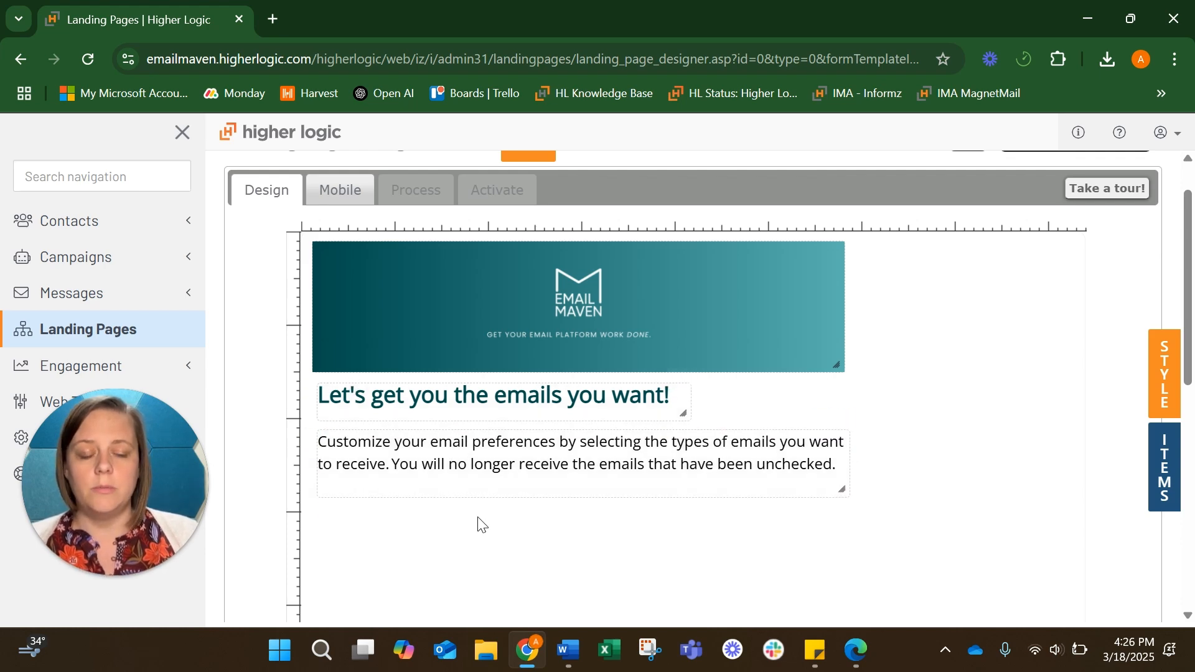
{"action": "scroll", "coordinate": [678, 509], "scroll_direction": "down", "scroll_amount": 4}
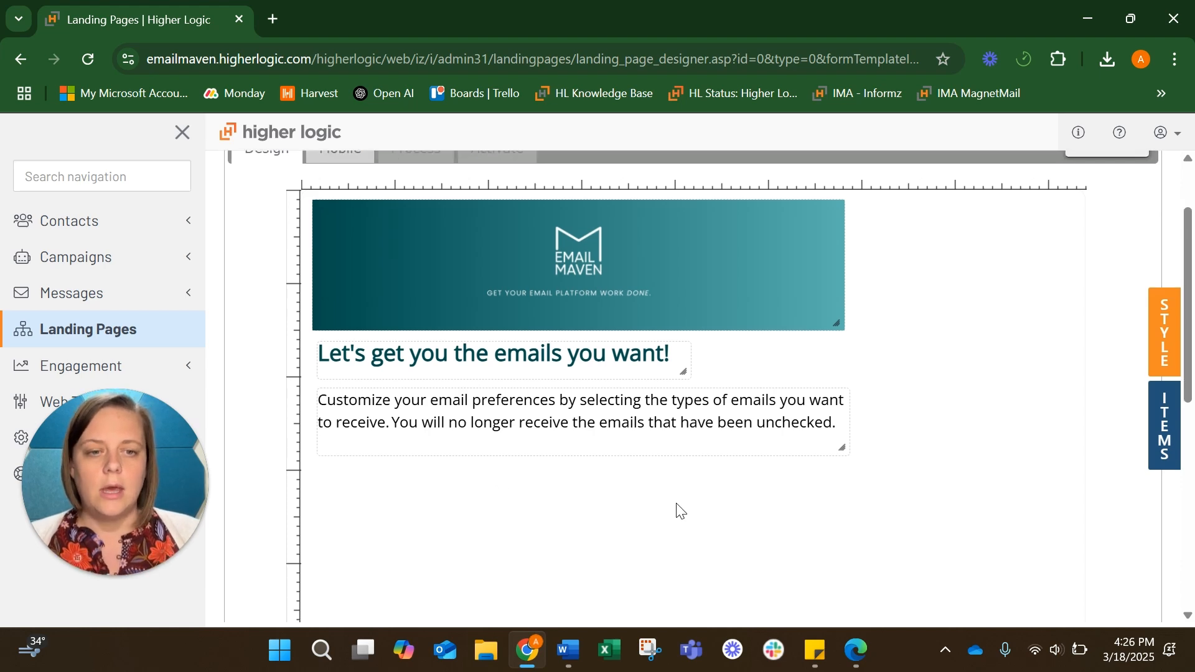
{"action": "scroll", "coordinate": [679, 510], "scroll_direction": "up", "scroll_amount": 1}
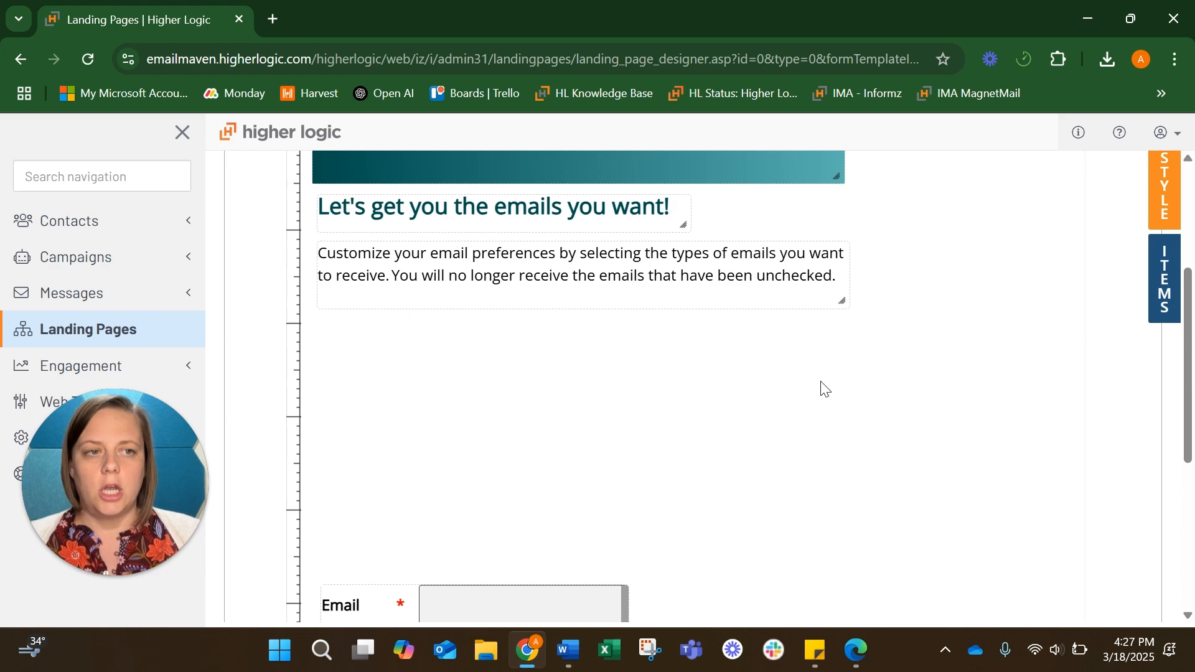
{"action": "scroll", "coordinate": [822, 390], "scroll_direction": "up", "scroll_amount": 2}
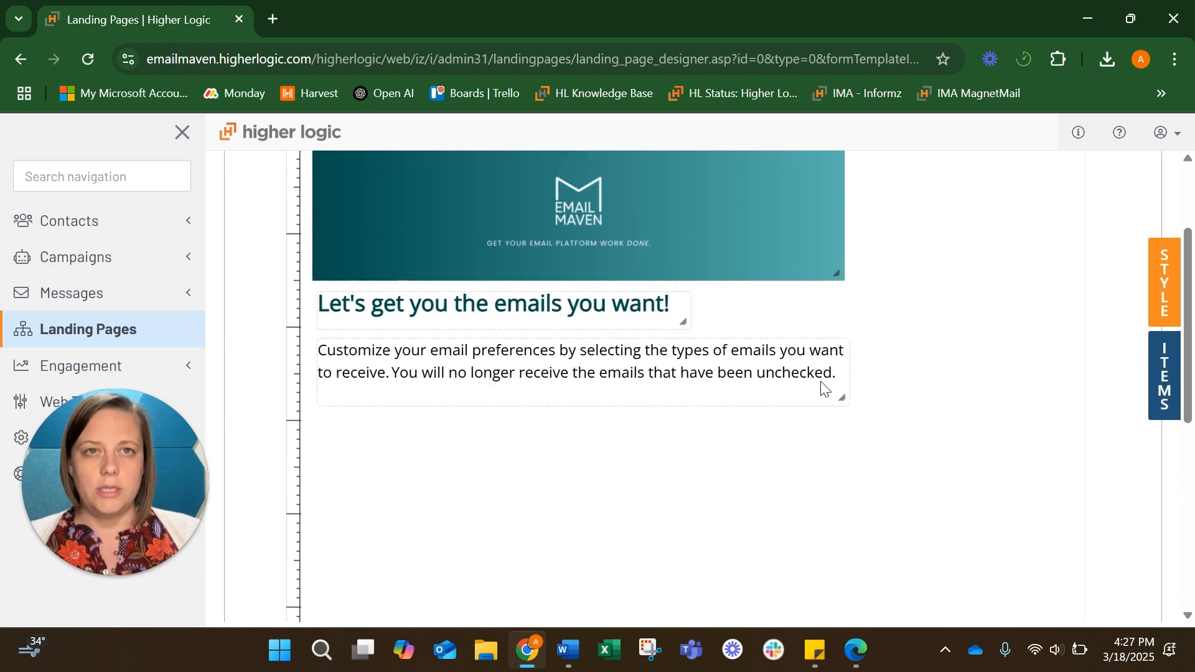
Add a Message Categories Checkbox block listing the Opt Out categories below the intro text
{"action": "left_click", "coordinate": [1166, 389]}
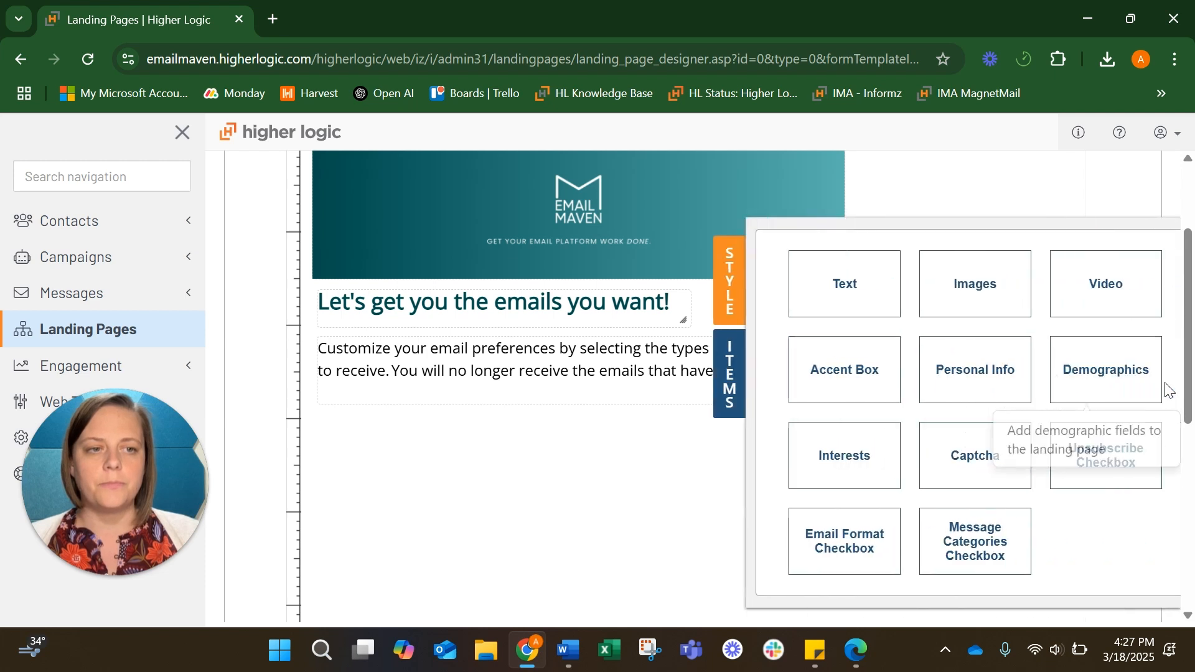
{"action": "left_click", "coordinate": [962, 550]}
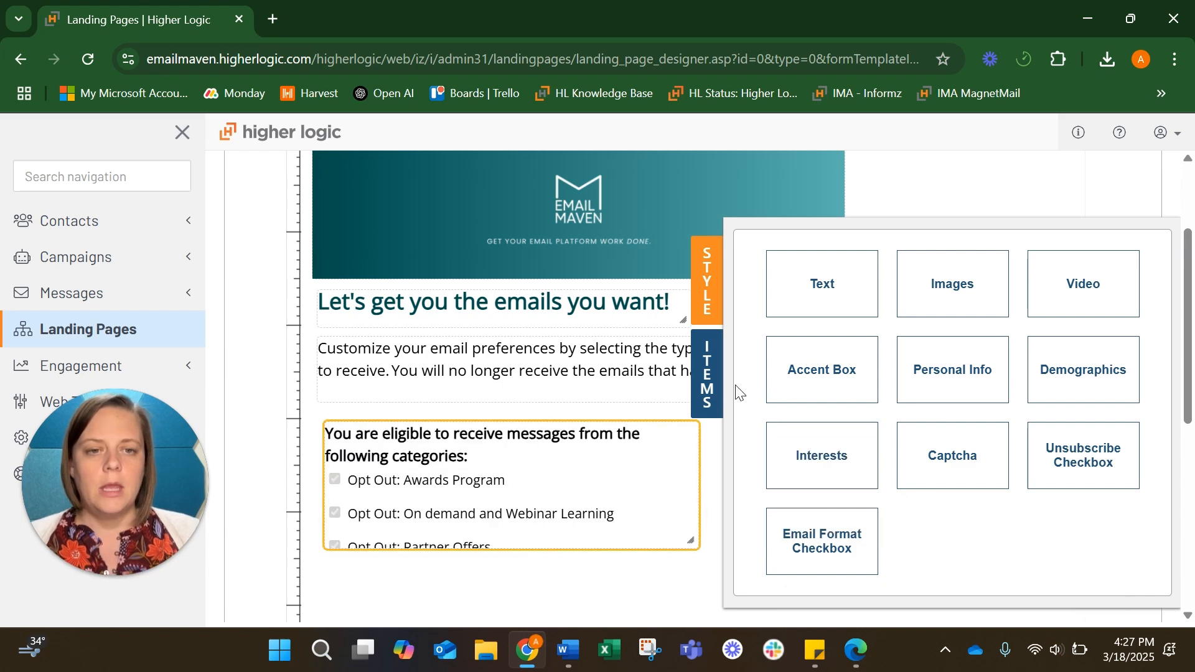
{"action": "left_click", "coordinate": [707, 373]}
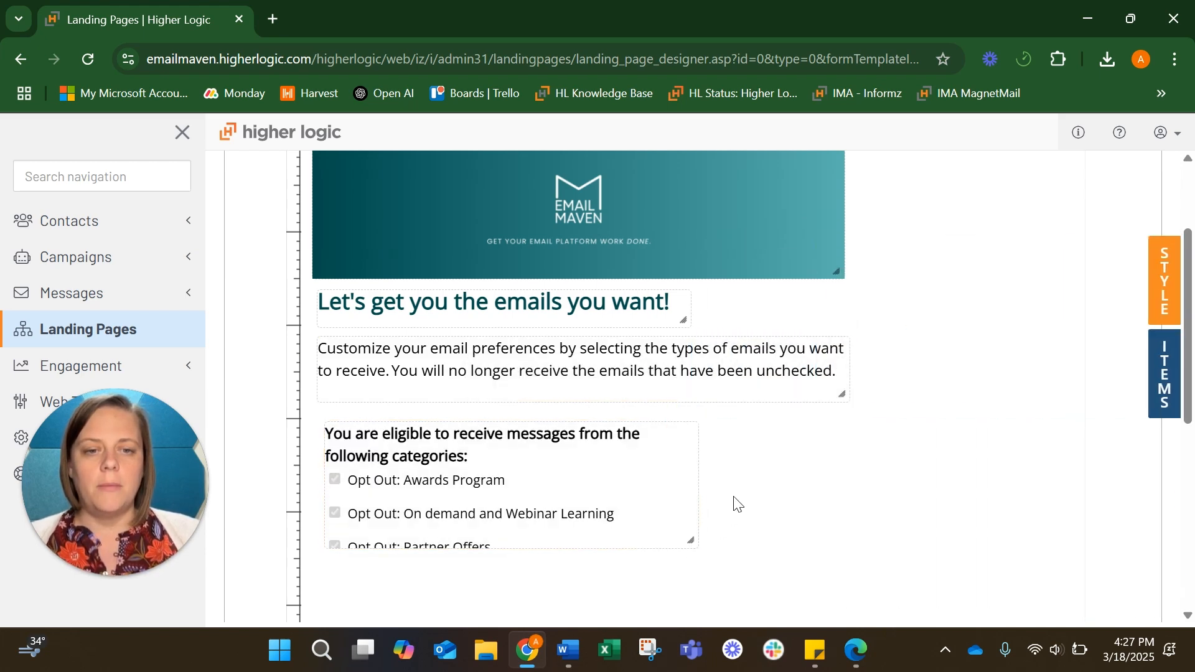
{"action": "scroll", "coordinate": [736, 502], "scroll_direction": "down", "scroll_amount": 1}
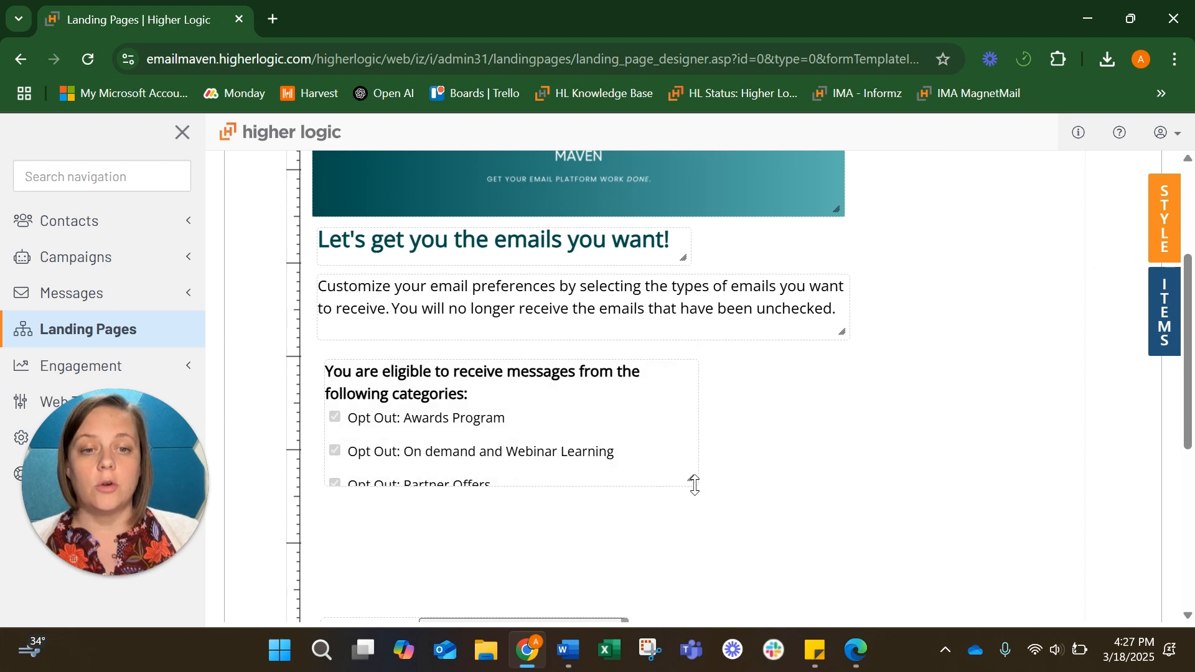
Stretch the categories block taller, move On demand and Webinar Learning above Awards Program, and add its description line
{"action": "left_click_drag", "start_coordinate": [690, 479], "coordinate": [720, 567]}
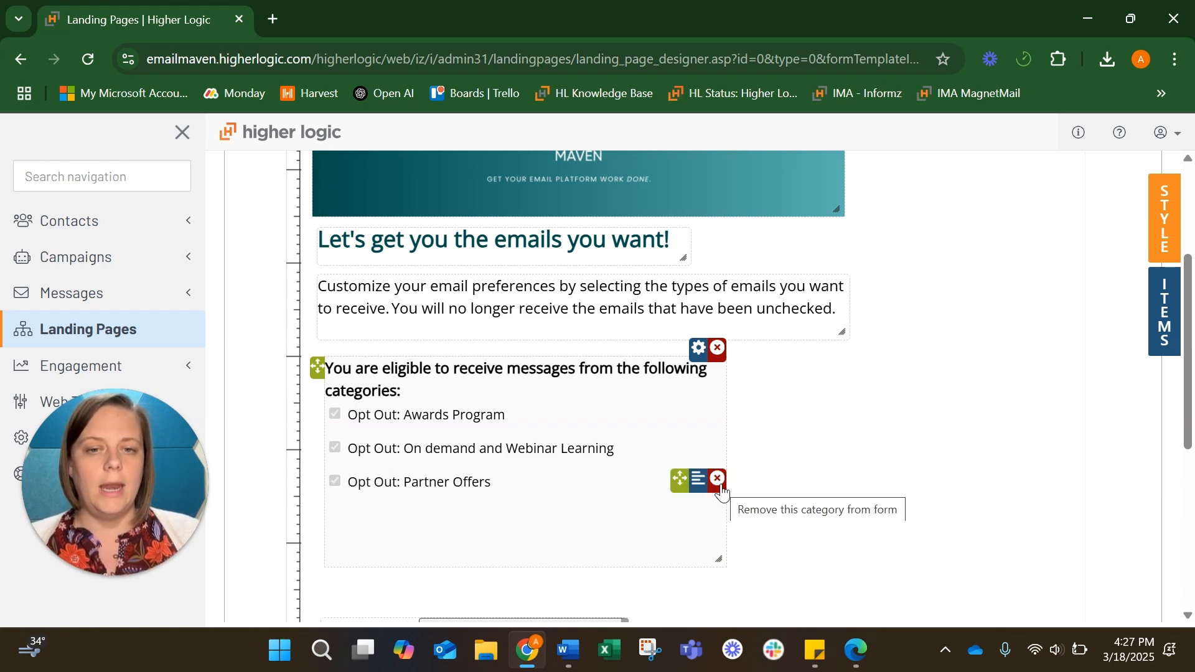
{"action": "left_click_drag", "start_coordinate": [680, 480], "coordinate": [683, 445]}
{"action": "left_click_drag", "start_coordinate": [685, 486], "coordinate": [678, 414]}
{"action": "left_click", "coordinate": [700, 421]}
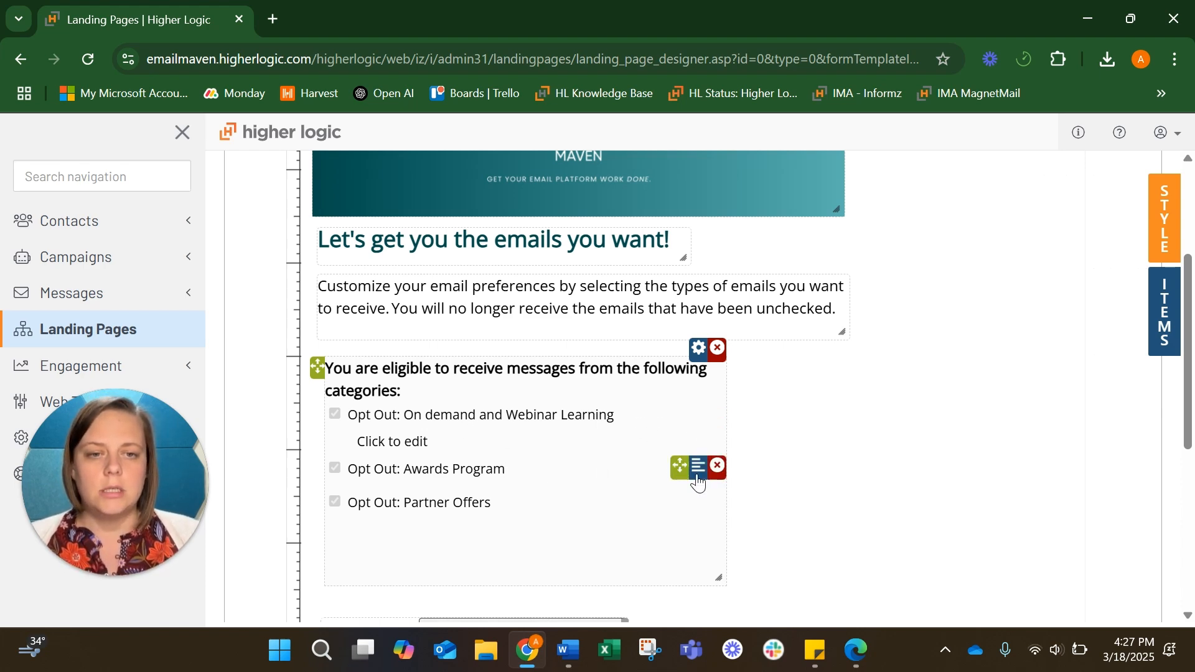
Cut the 'You will no longer…' sentence from the intro and paste it over the categories heading
{"action": "left_click", "coordinate": [408, 415]}
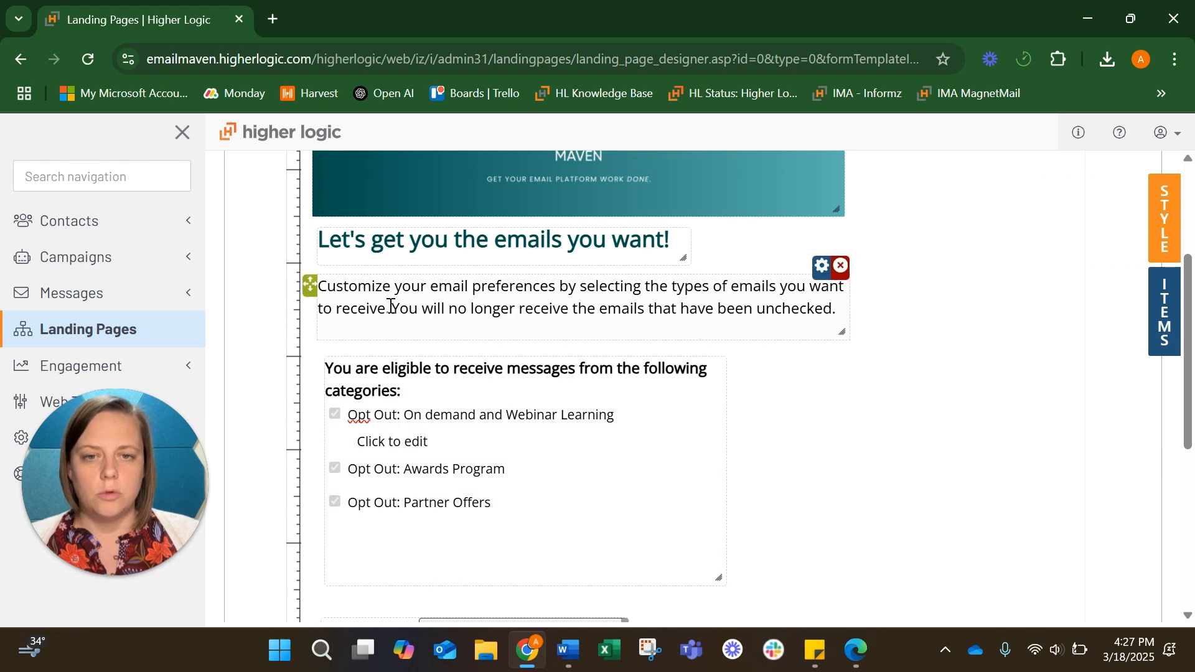
{"action": "left_click_drag", "start_coordinate": [392, 309], "coordinate": [840, 313]}
{"action": "right_click", "coordinate": [736, 305]}
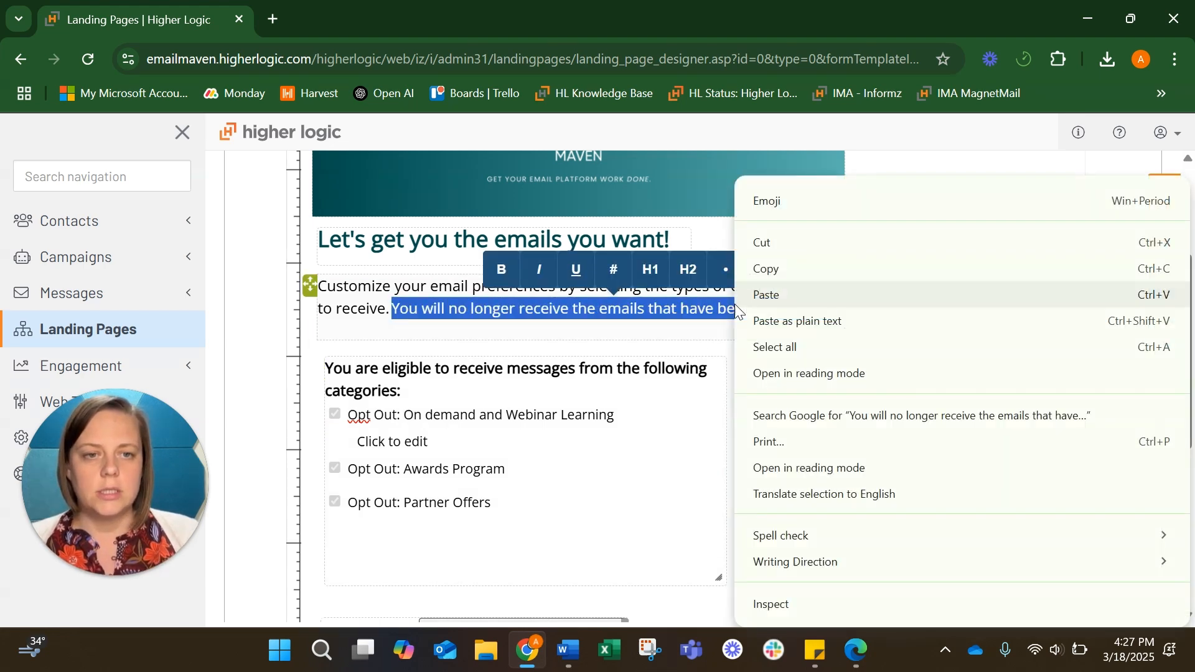
{"action": "left_click", "coordinate": [765, 237]}
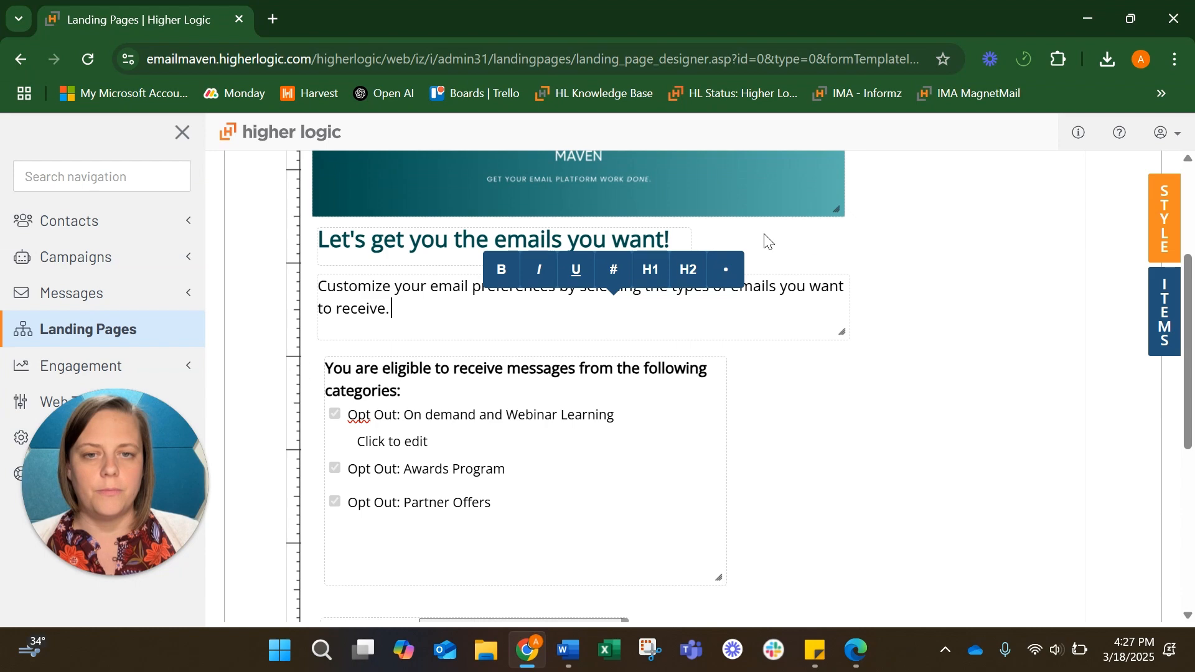
{"action": "left_click", "coordinate": [408, 391]}
{"action": "left_click_drag", "start_coordinate": [409, 391], "coordinate": [326, 366]}
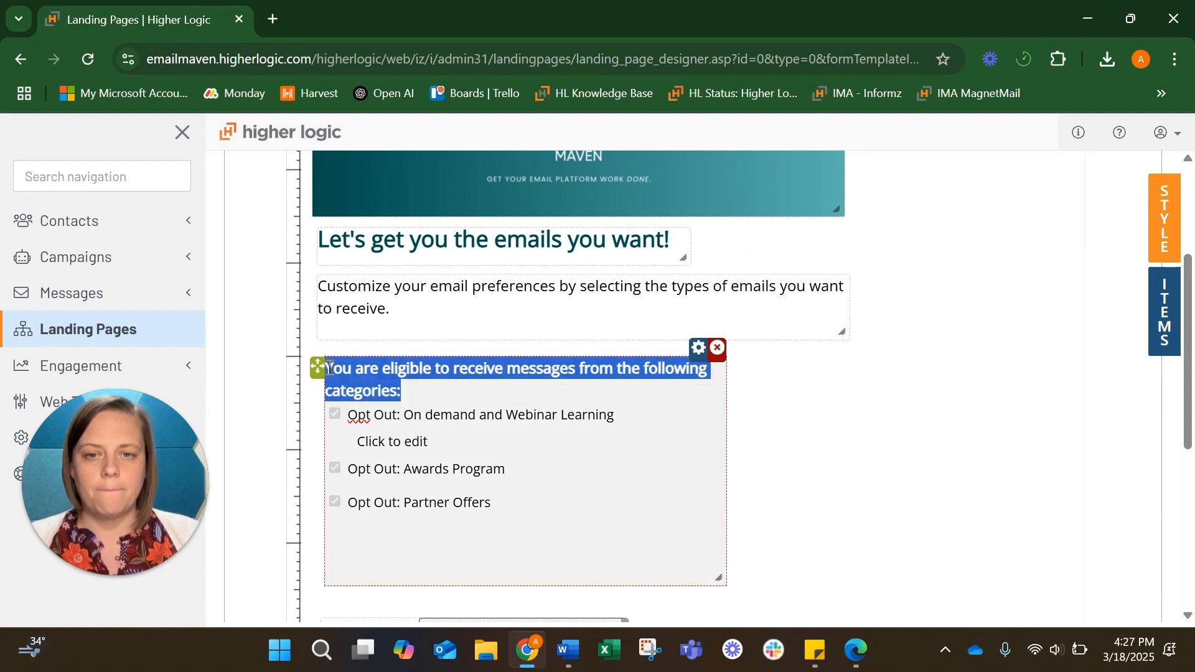
{"action": "key", "text": "ctrl+v"}
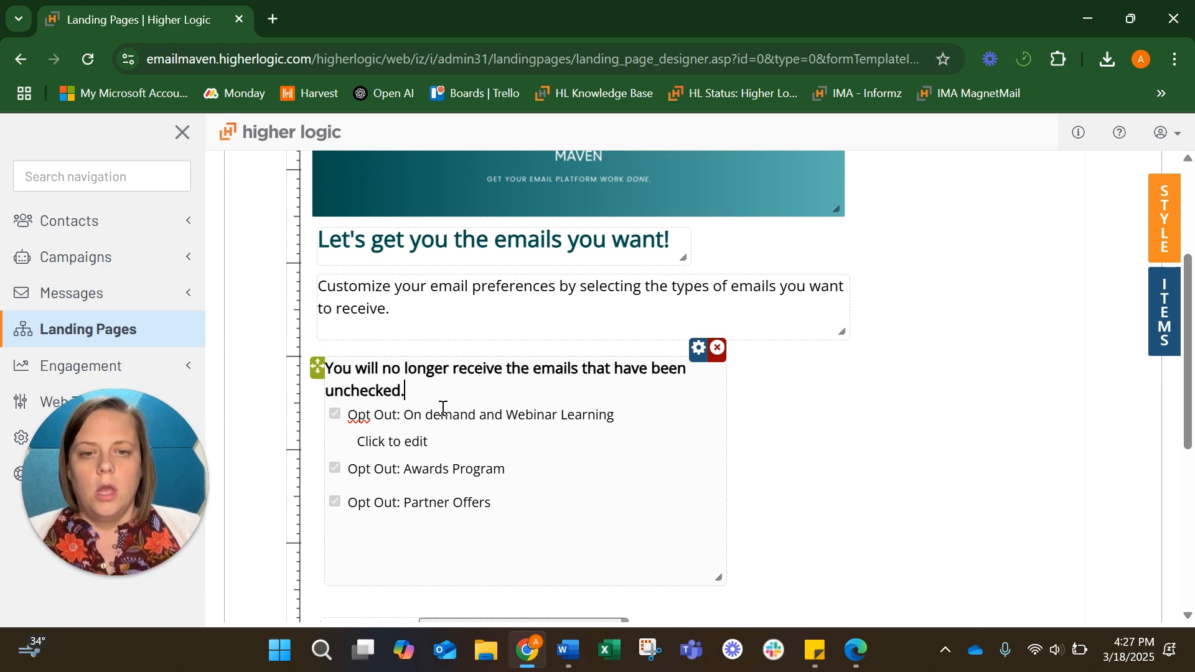
Strip 'Opt Out: ' from the webinar label and describe monthly newsletters and emails about available learning options
{"action": "left_click", "coordinate": [406, 416]}
{"action": "key", "text": "BackSpace"}
{"action": "key", "text": "BackSpace"}
{"action": "key", "text": "BackSpace"}
{"action": "key", "text": "BackSpace"}
{"action": "key", "text": "BackSpace"}
{"action": "key", "text": "BackSpace"}
{"action": "key", "text": "BackSpace"}
{"action": "key", "text": "BackSpace"}
{"action": "key", "text": "BackSpace"}
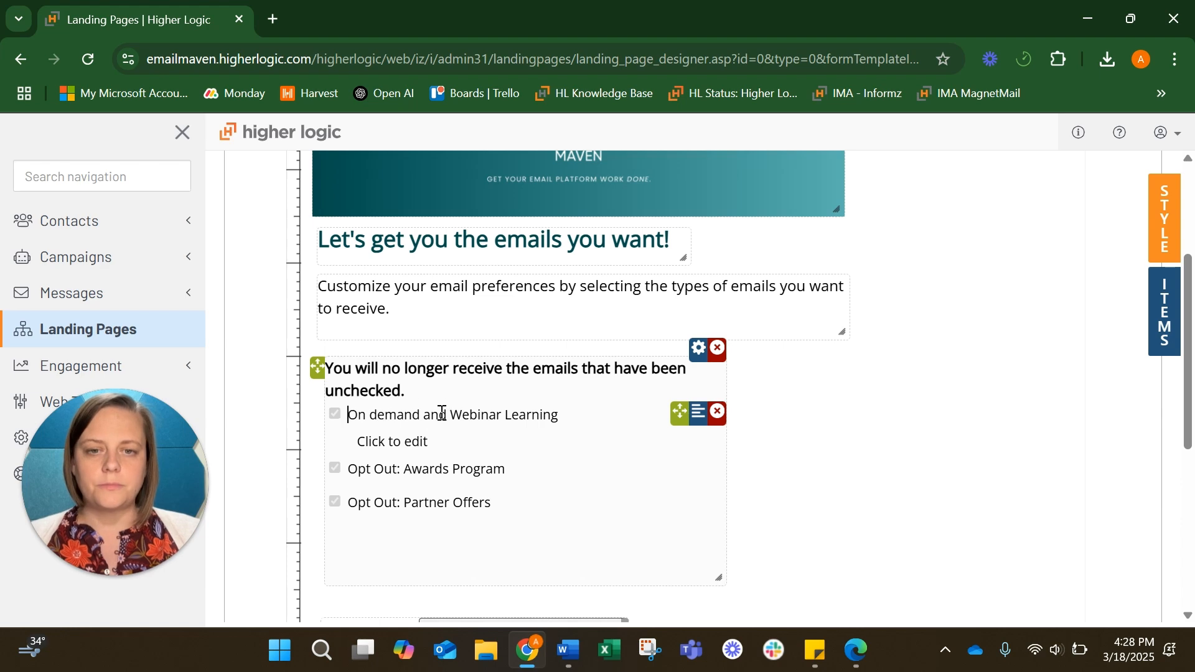
{"action": "left_click_drag", "start_coordinate": [436, 442], "coordinate": [360, 442]}
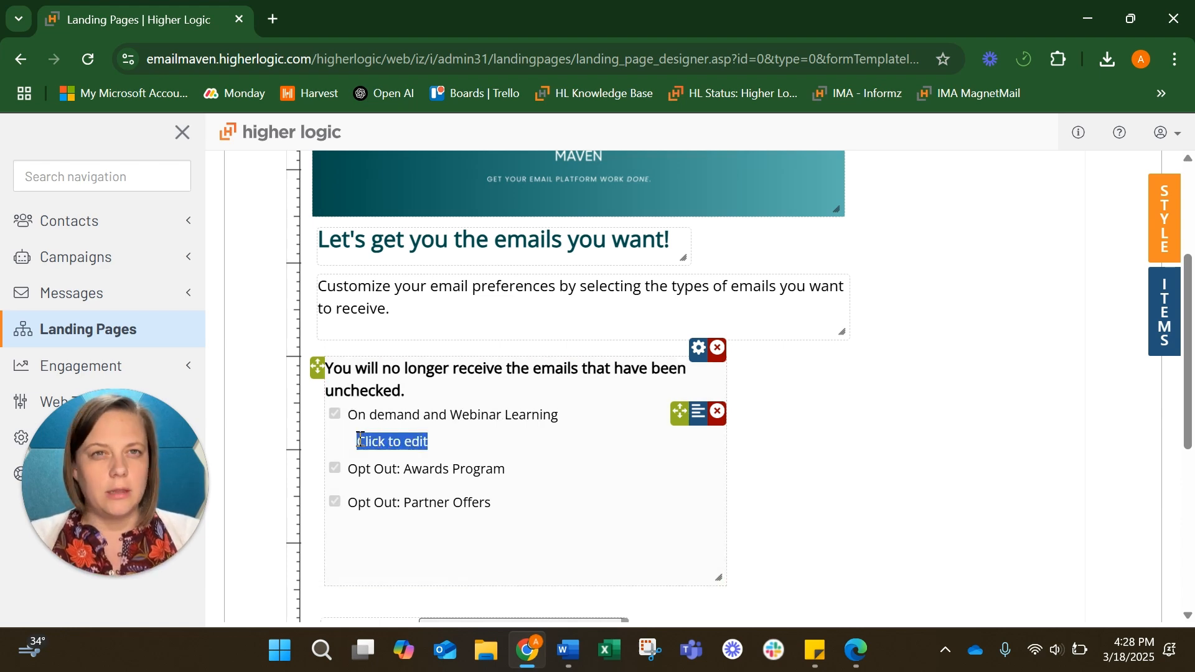
{"action": "type", "text": "Mon"}
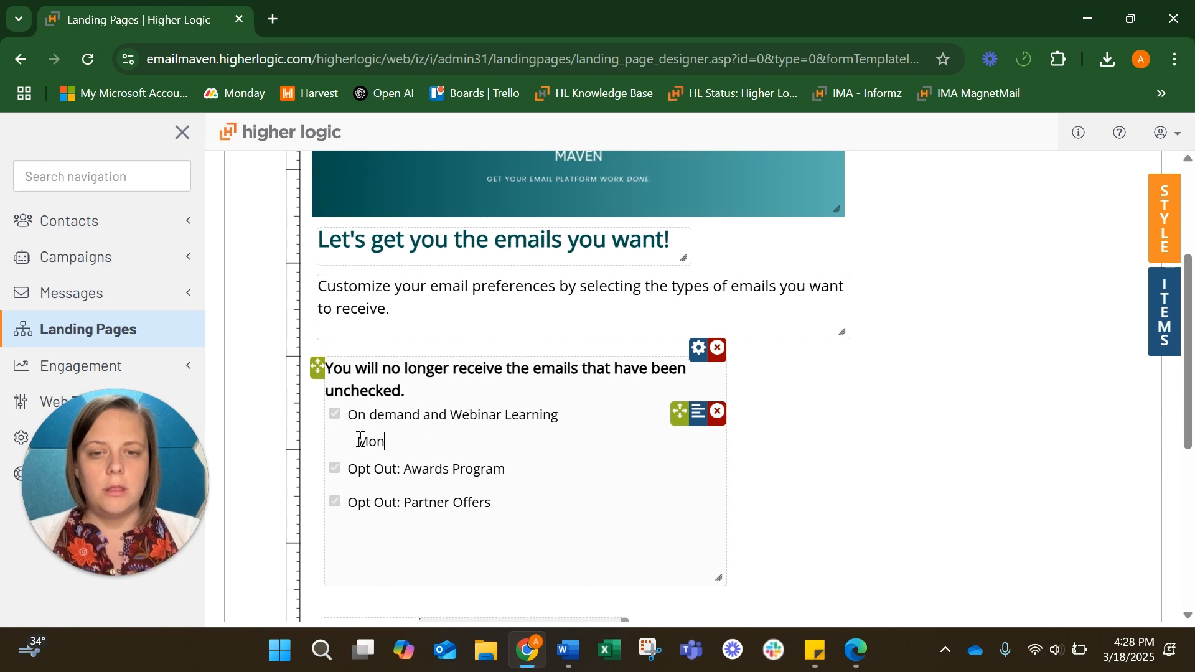
{"action": "type", "text": "thly newsletters"}
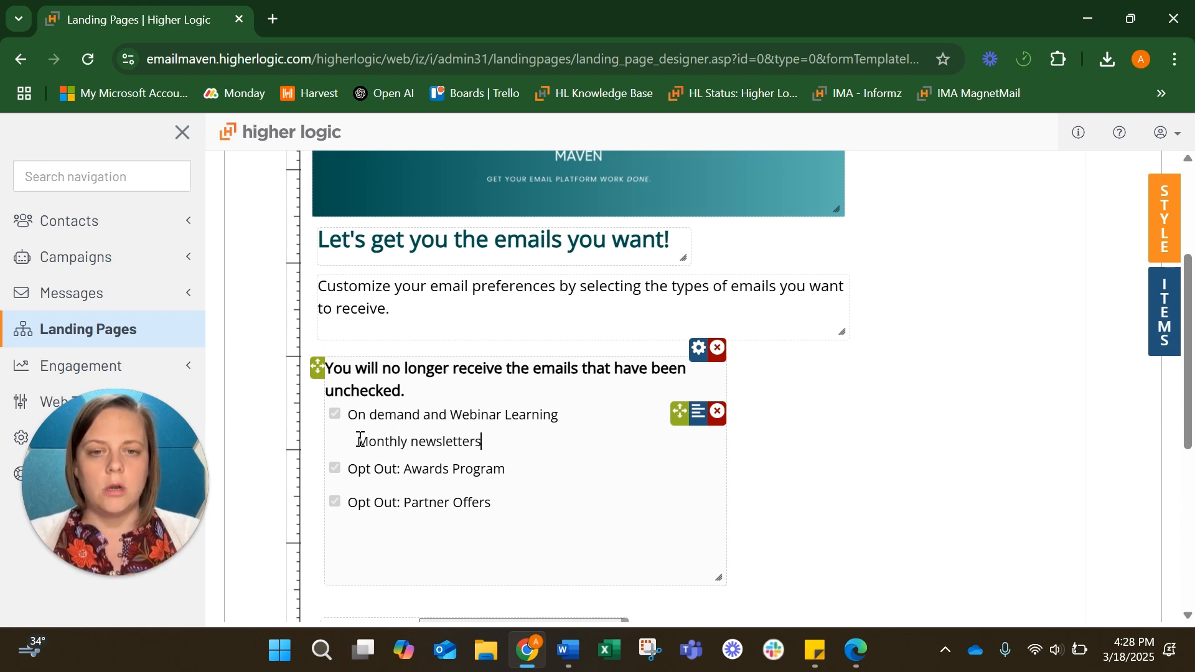
{"action": "key", "text": "BackSpace"}
{"action": "key", "text": "BackSpace"}
{"action": "key", "text": "BackSpace"}
{"action": "key", "text": "BackSpace"}
{"action": "type", "text": "let"}
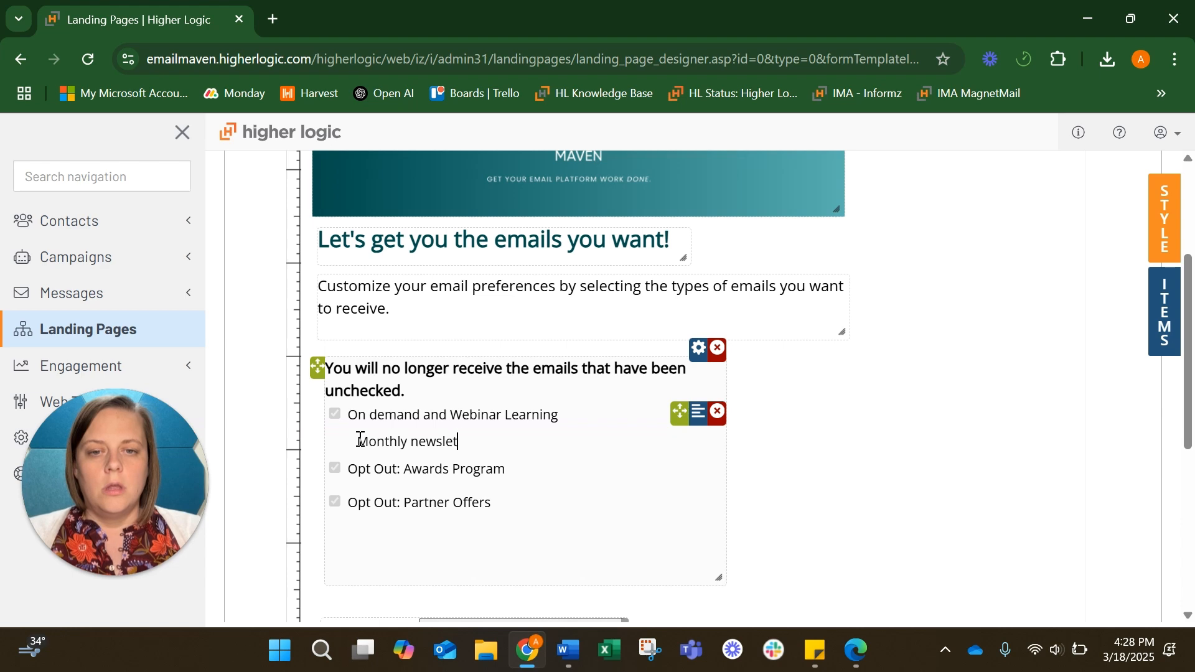
{"action": "type", "text": "ter and indi"}
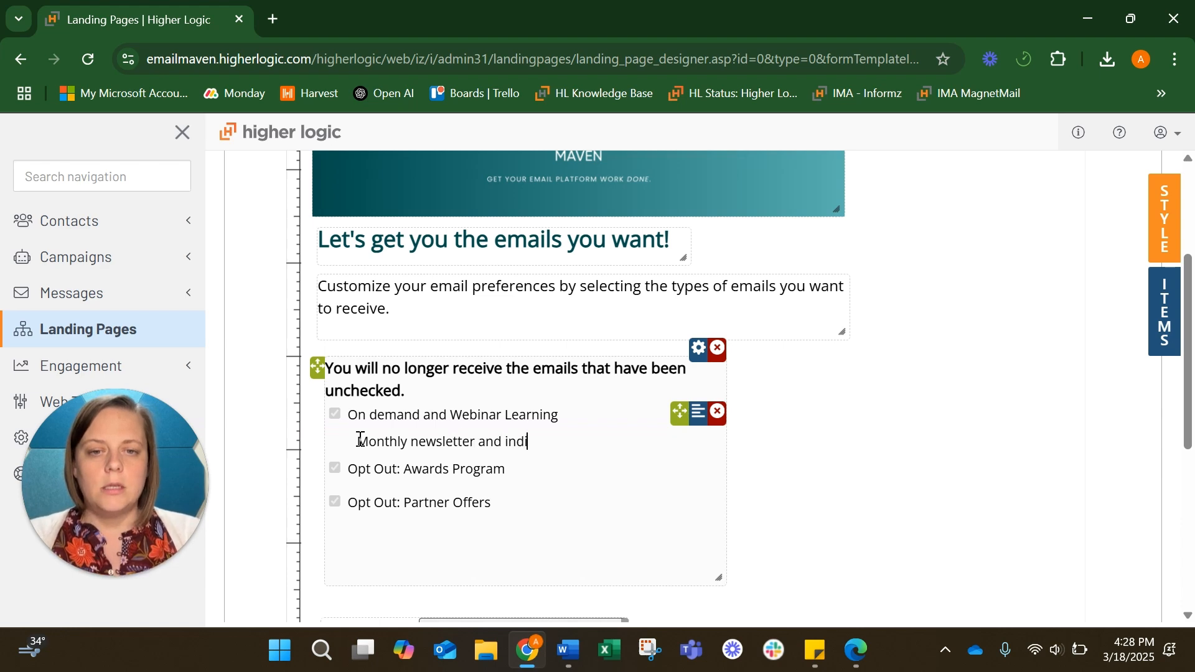
{"action": "type", "text": "vidual emails le"}
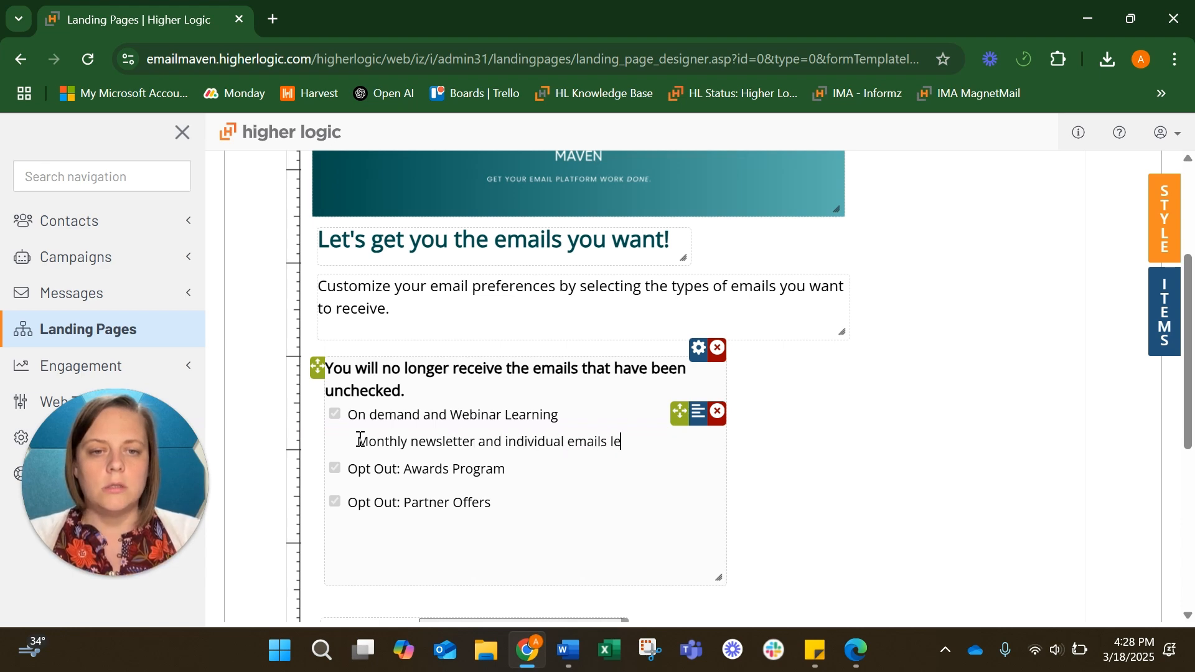
{"action": "type", "text": "tting you know w"}
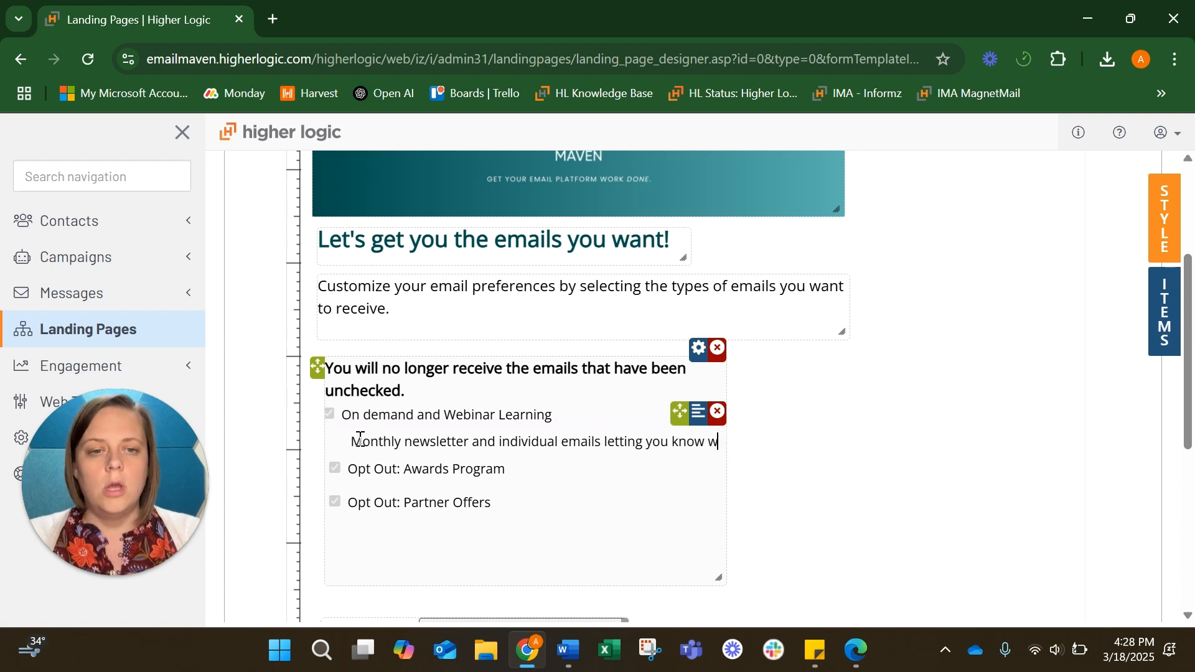
{"action": "type", "text": "hat learning options are"}
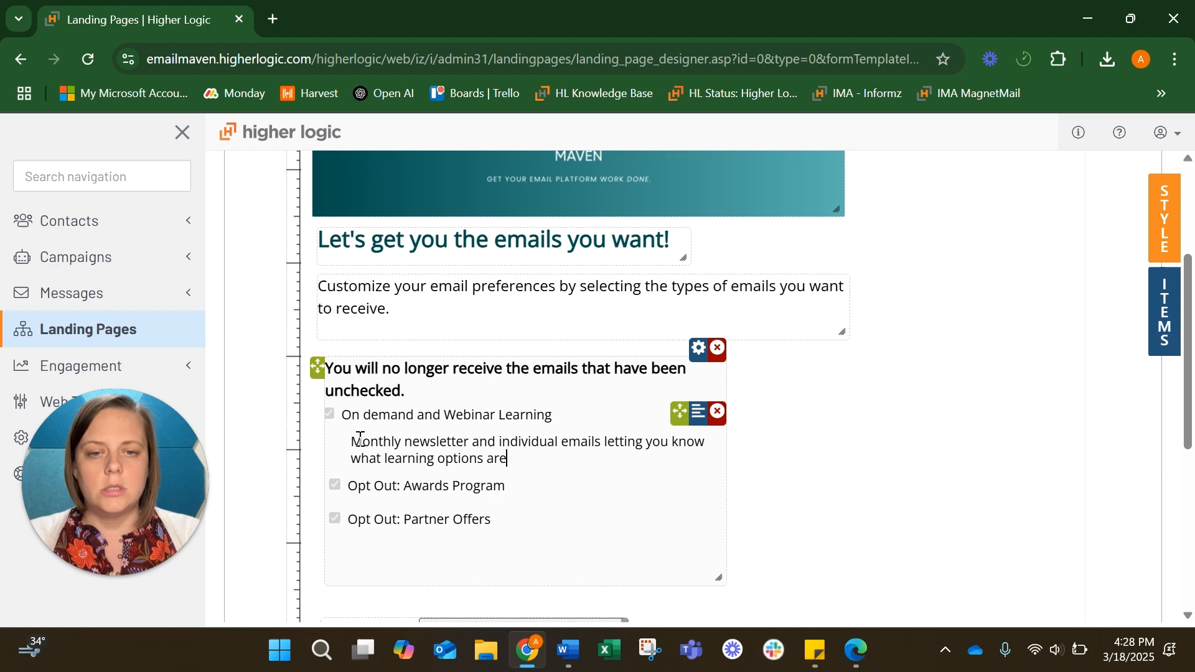
{"action": "type", "text": " avalia"}
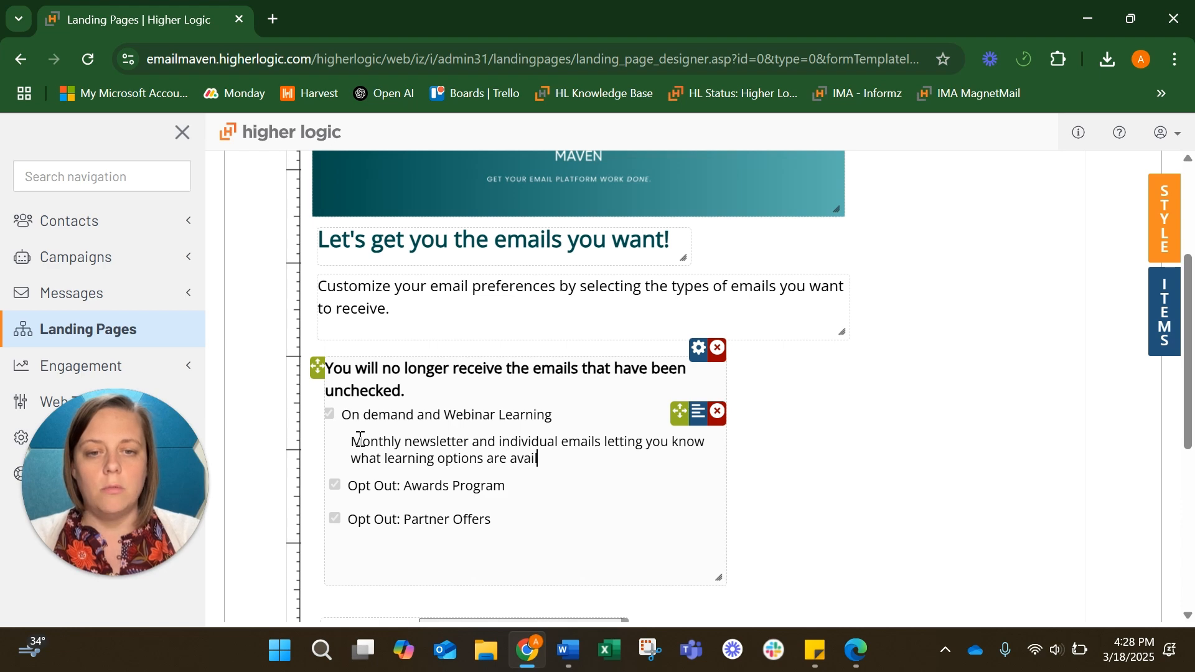
{"action": "key", "text": "BackSpace"}
{"action": "key", "text": "BackSpace"}
{"action": "key", "text": "BackSpace"}
{"action": "type", "text": "al"}
{"action": "key", "text": "BackSpace"}
{"action": "key", "text": "BackSpace"}
{"action": "type", "text": "ilable."}
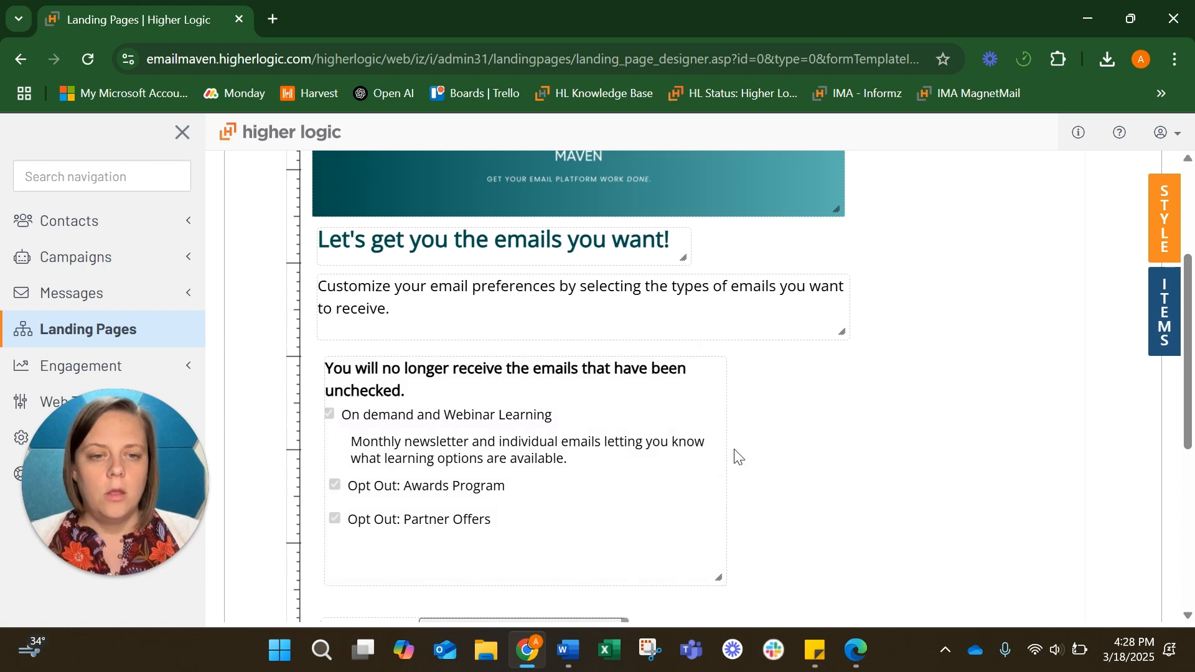
Drag the categories block's right edge outward so its heading and description run on longer lines
{"action": "left_click_drag", "start_coordinate": [726, 448], "coordinate": [857, 444]}
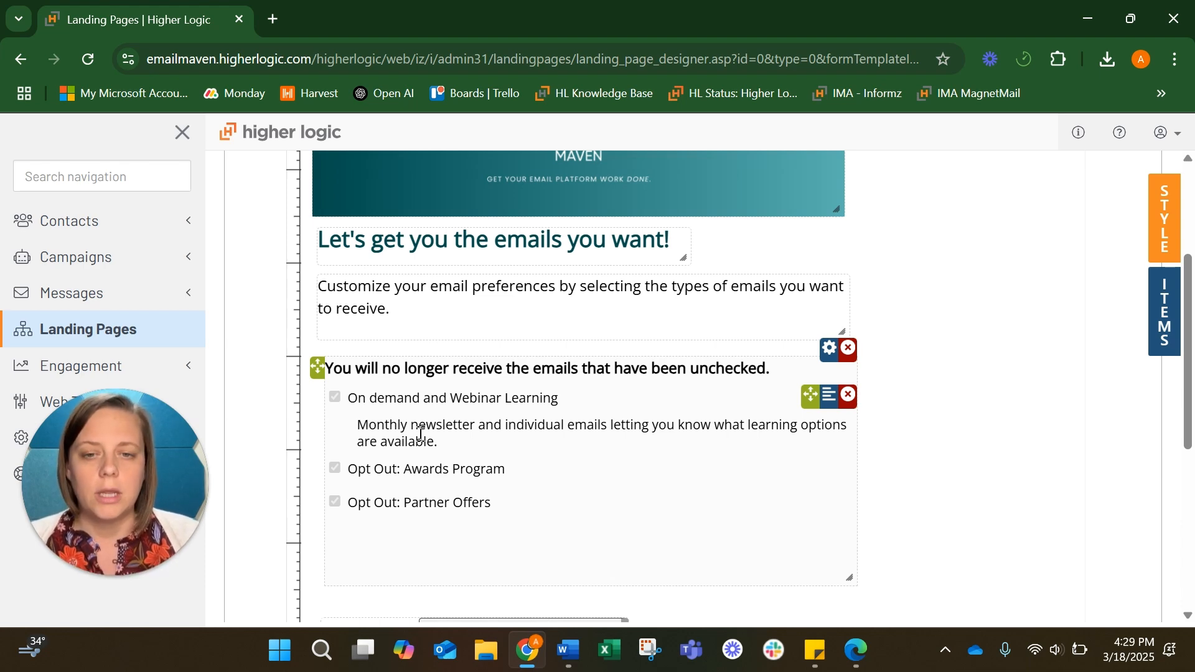
Remove the 'Opt Out' prefix from the Awards Program and Partner Offers labels
{"action": "left_click", "coordinate": [406, 468]}
{"action": "key", "text": "BackSpace"}
{"action": "key", "text": "BackSpace"}
{"action": "key", "text": "BackSpace"}
{"action": "key", "text": "BackSpace"}
{"action": "key", "text": "BackSpace"}
{"action": "key", "text": "BackSpace"}
{"action": "key", "text": "BackSpace"}
{"action": "key", "text": "BackSpace"}
{"action": "key", "text": "BackSpace"}
{"action": "left_click", "coordinate": [402, 507]}
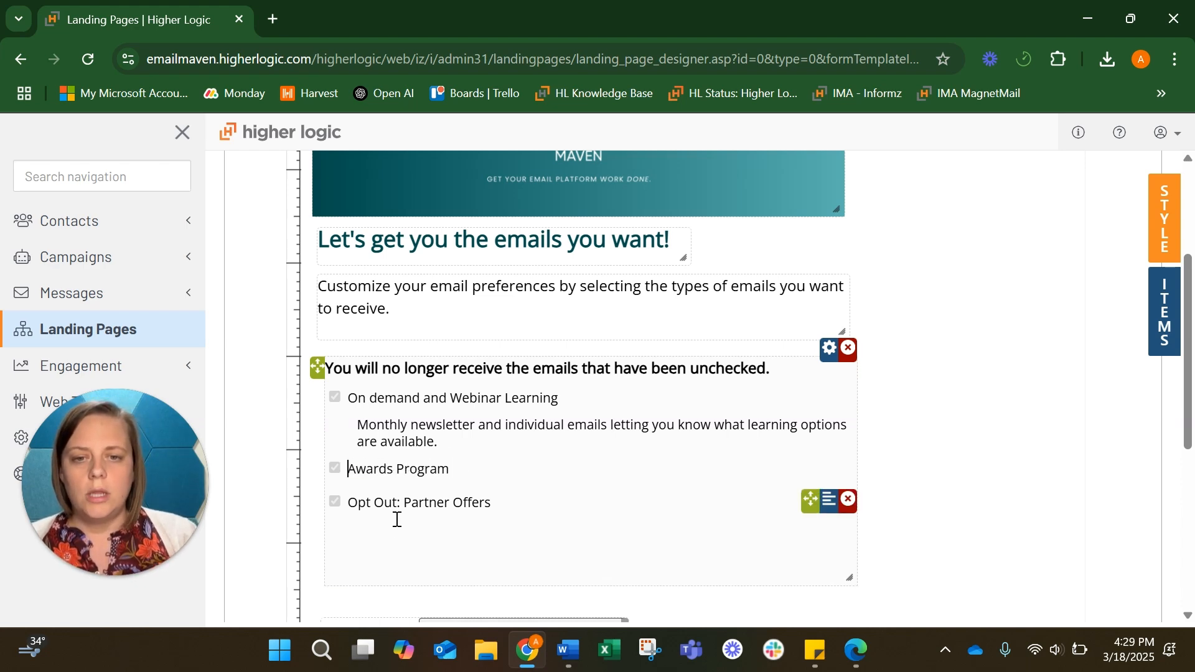
{"action": "key", "text": "BackSpace"}
{"action": "key", "text": "BackSpace"}
{"action": "key", "text": "BackSpace"}
{"action": "key", "text": "BackSpace"}
{"action": "key", "text": "BackSpace"}
{"action": "key", "text": "BackSpace"}
{"action": "key", "text": "BackSpace"}
{"action": "key", "text": "BackSpace"}
{"action": "key", "text": "BackSpace"}
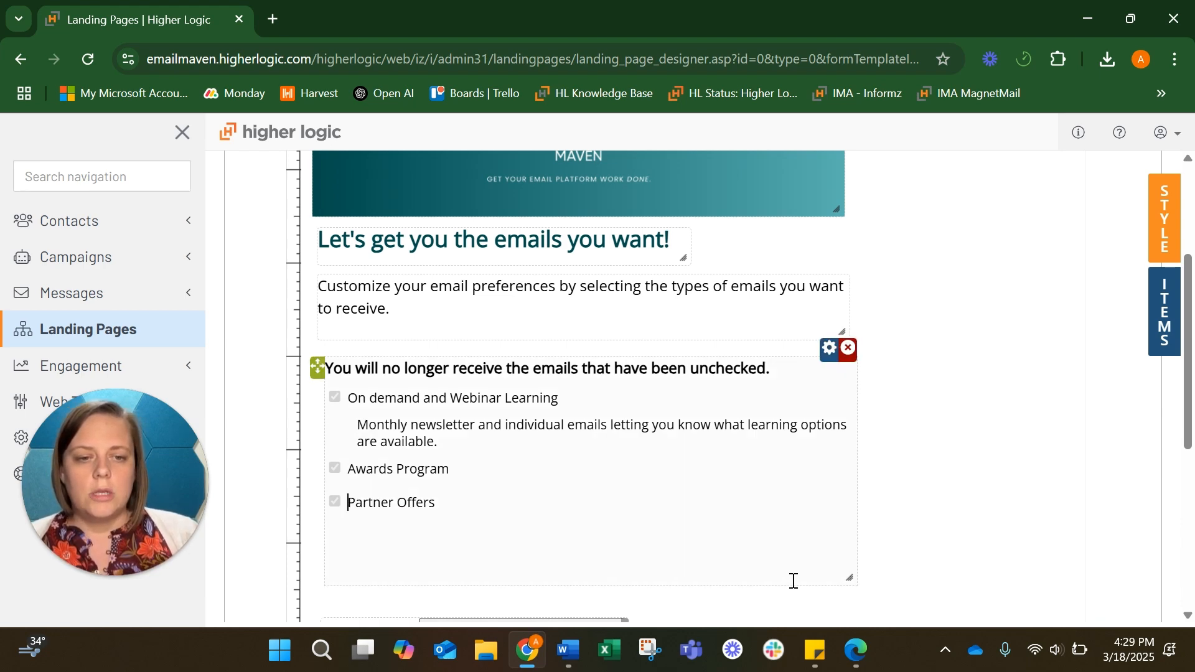
Trim the empty space below the categories, then move the Email field and Save button up beneath them
{"action": "left_click_drag", "start_coordinate": [794, 581], "coordinate": [794, 526]}
{"action": "scroll", "coordinate": [794, 526], "scroll_direction": "down", "scroll_amount": 2}
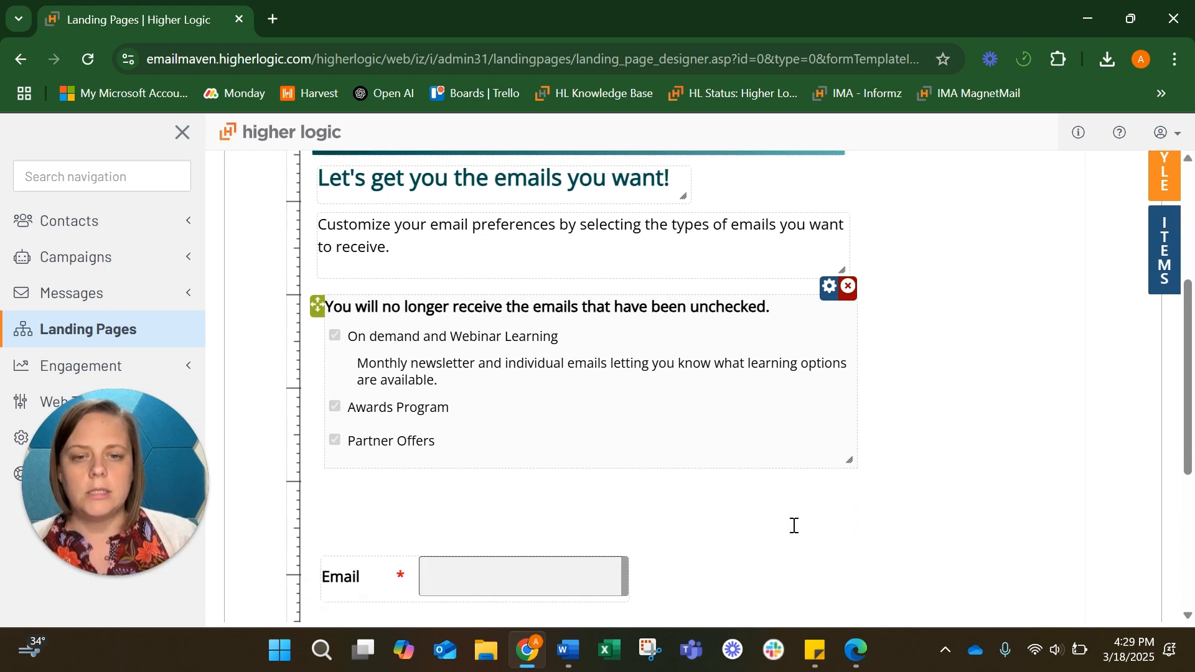
{"action": "left_click_drag", "start_coordinate": [314, 515], "coordinate": [322, 450]}
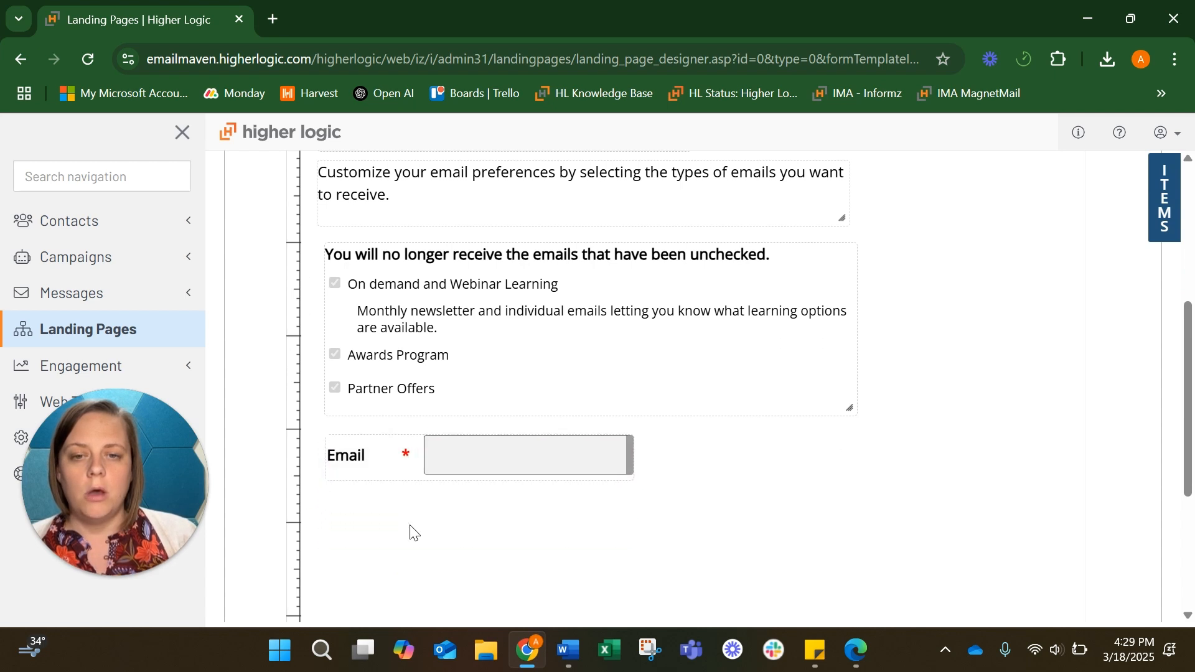
{"action": "scroll", "coordinate": [409, 529], "scroll_direction": "down", "scroll_amount": 4}
{"action": "left_click_drag", "start_coordinate": [309, 581], "coordinate": [313, 283]}
Nudge the checkbox block slightly left and narrow the page canvas to about 775 px
{"action": "scroll", "coordinate": [781, 421], "scroll_direction": "up", "scroll_amount": 1}
{"action": "scroll", "coordinate": [782, 420], "scroll_direction": "up", "scroll_amount": 1}
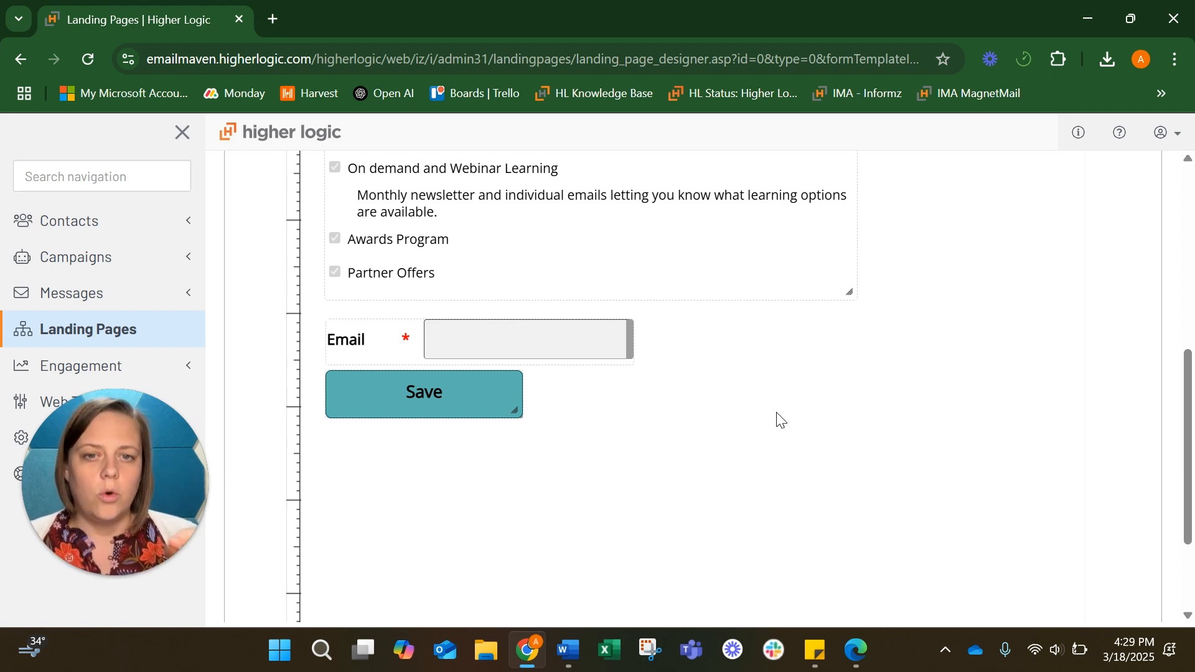
{"action": "scroll", "coordinate": [780, 421], "scroll_direction": "down", "scroll_amount": 1}
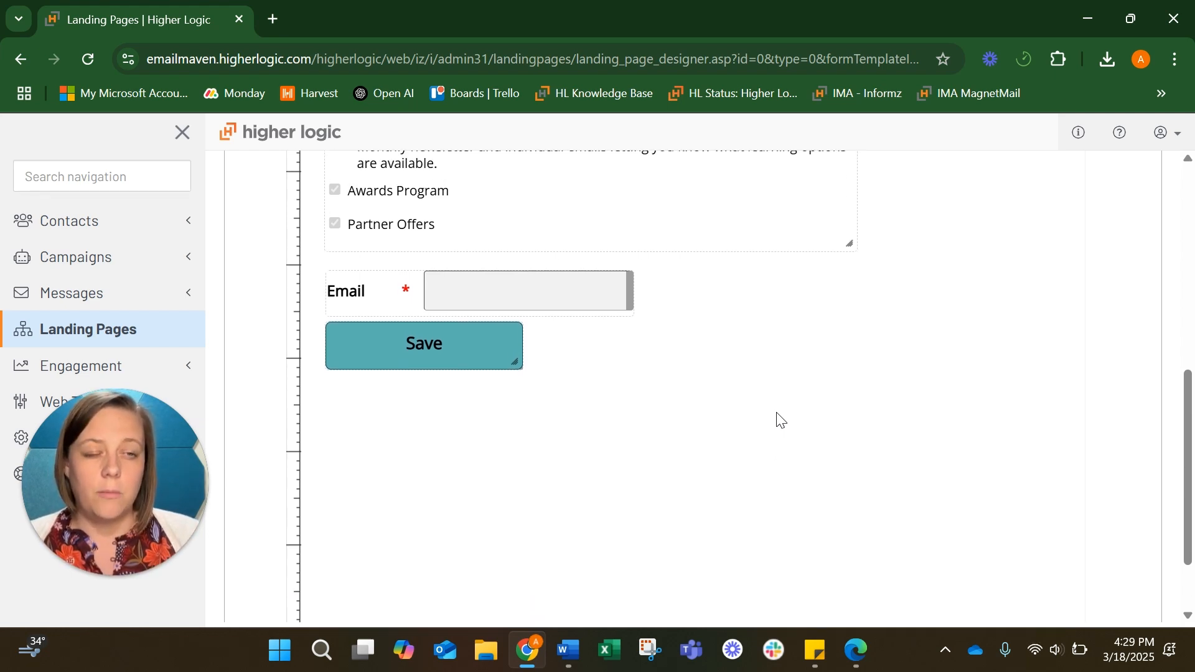
{"action": "scroll", "coordinate": [780, 421], "scroll_direction": "up", "scroll_amount": 1}
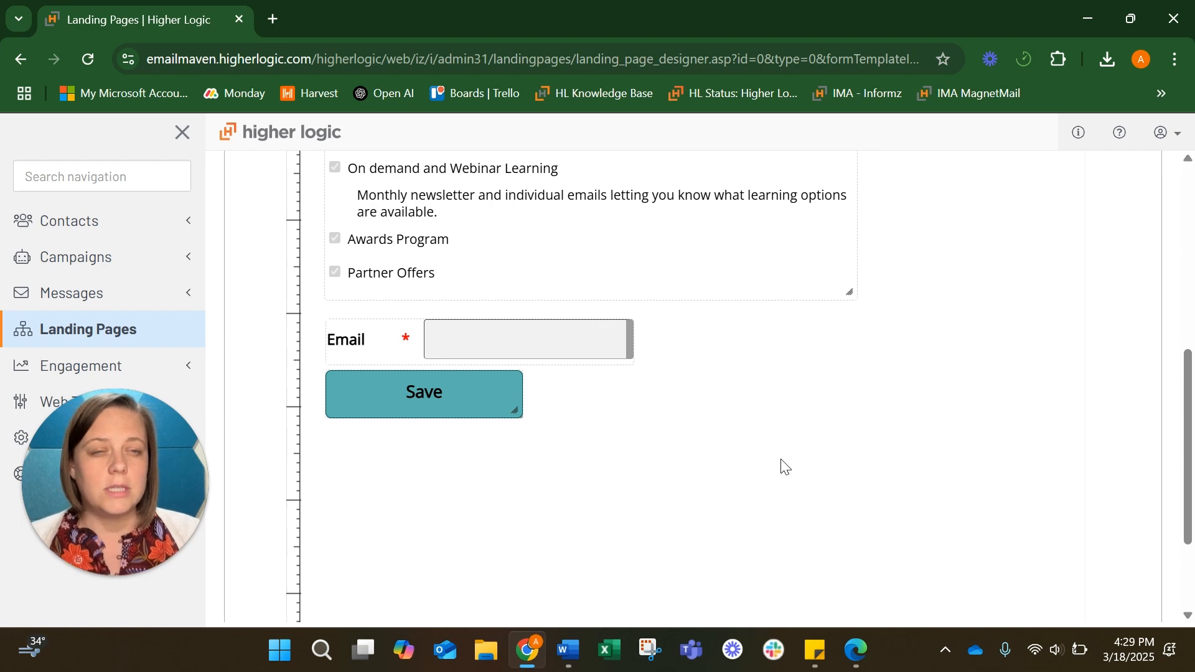
{"action": "scroll", "coordinate": [784, 467], "scroll_direction": "up", "scroll_amount": 4}
{"action": "scroll", "coordinate": [784, 467], "scroll_direction": "up", "scroll_amount": 3}
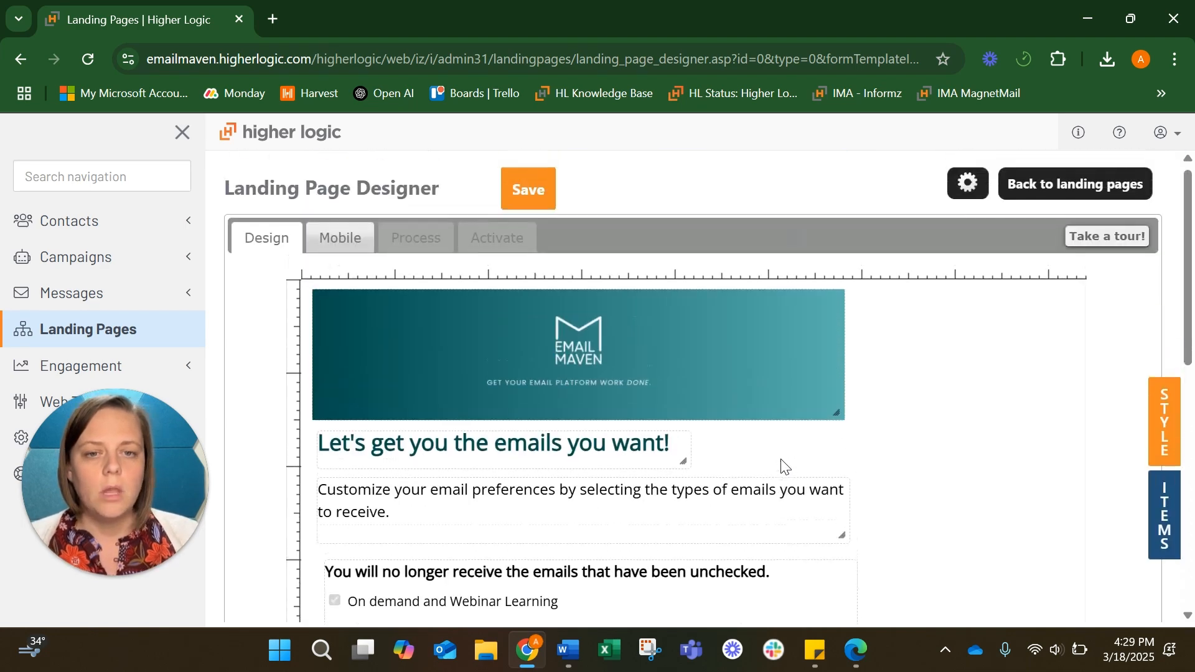
{"action": "scroll", "coordinate": [784, 467], "scroll_direction": "down", "scroll_amount": 7}
{"action": "scroll", "coordinate": [784, 467], "scroll_direction": "up", "scroll_amount": 2}
{"action": "scroll", "coordinate": [785, 467], "scroll_direction": "down", "scroll_amount": 1}
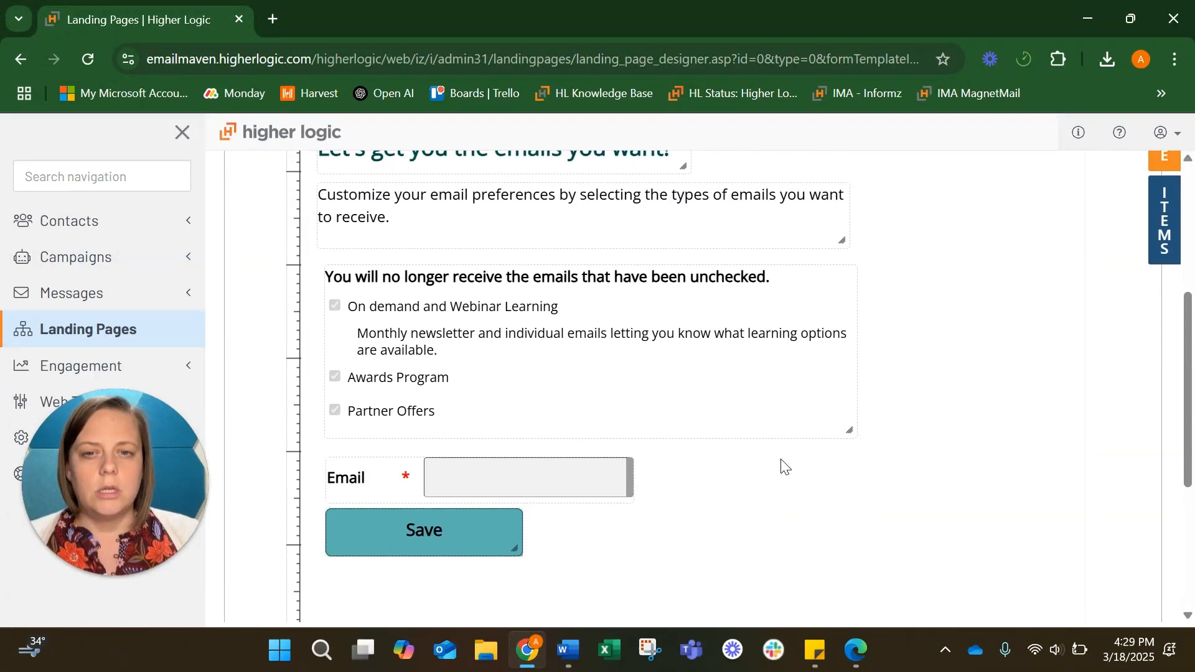
{"action": "mouse_move", "coordinate": [408, 269]}
{"action": "left_click_drag", "start_coordinate": [317, 274], "coordinate": [312, 268]}
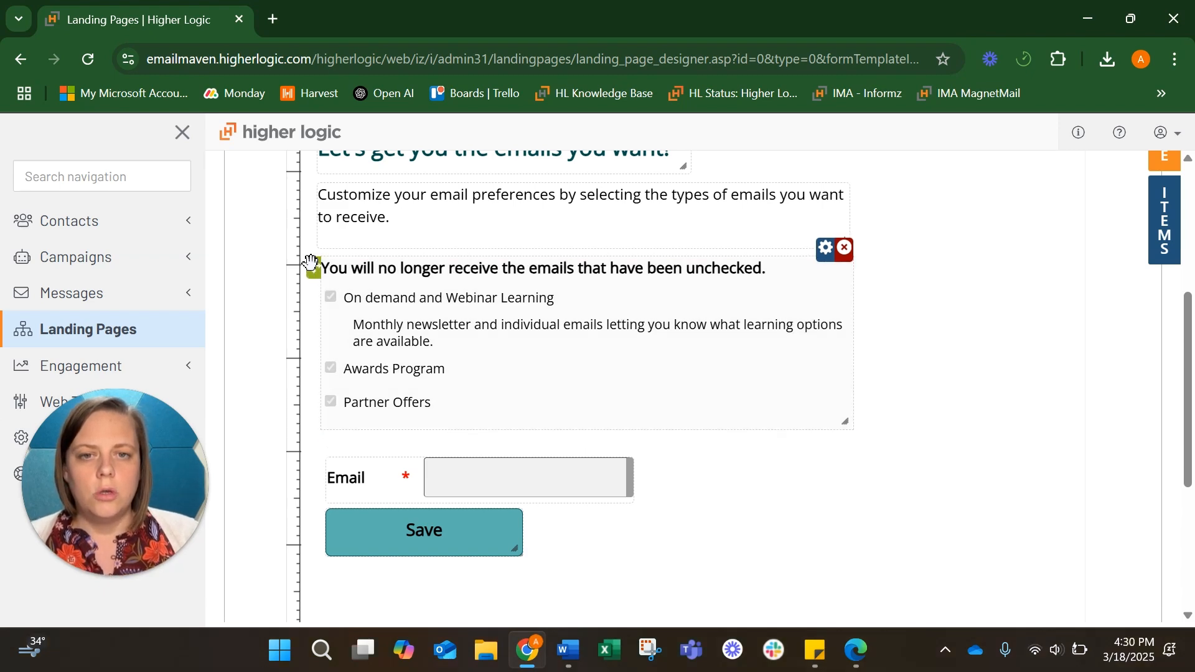
{"action": "scroll", "coordinate": [475, 508], "scroll_direction": "down", "scroll_amount": 5}
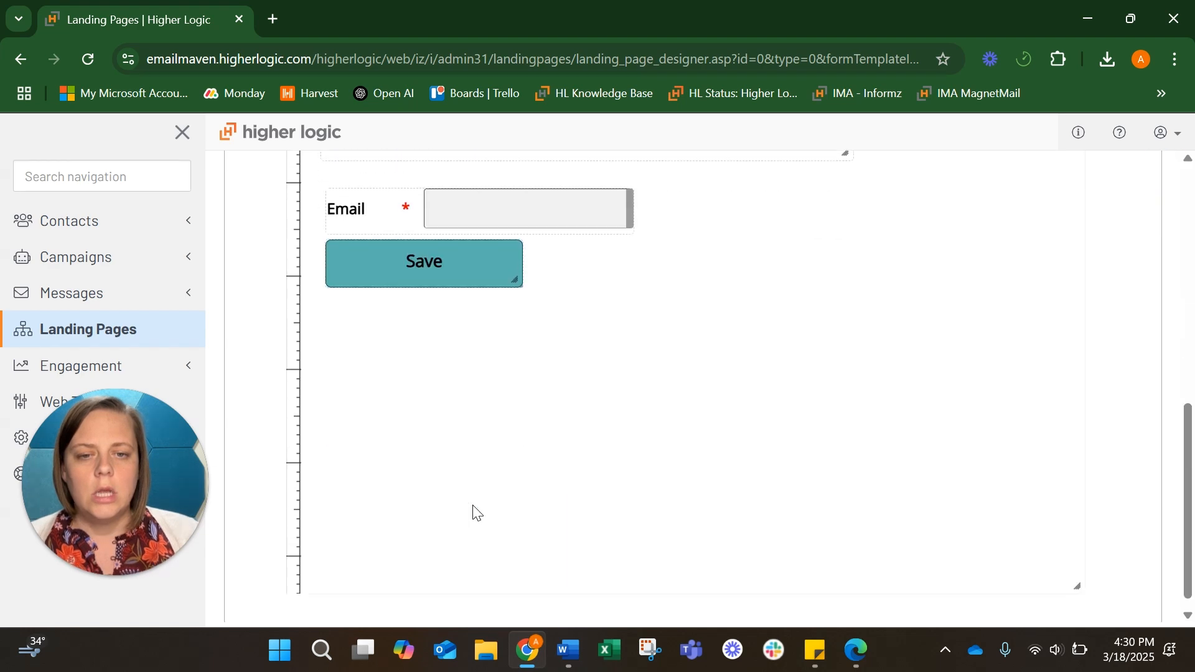
{"action": "left_click_drag", "start_coordinate": [1084, 448], "coordinate": [1039, 446]}
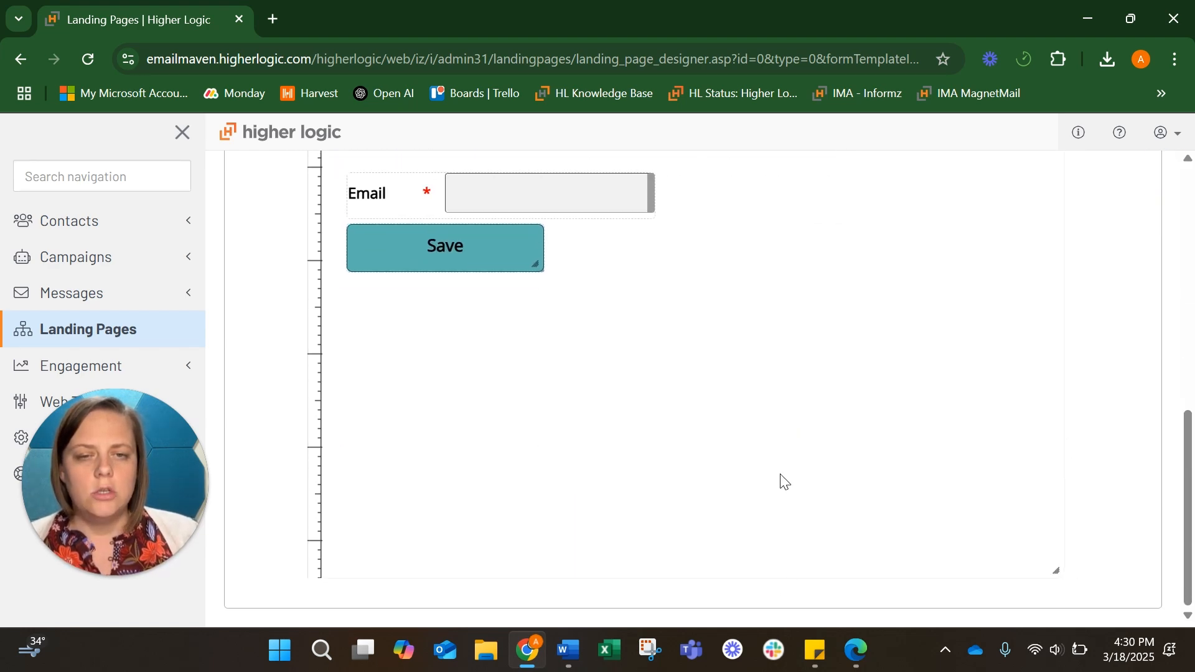
{"action": "scroll", "coordinate": [782, 480], "scroll_direction": "up", "scroll_amount": 9}
{"action": "scroll", "coordinate": [782, 480], "scroll_direction": "up", "scroll_amount": 1}
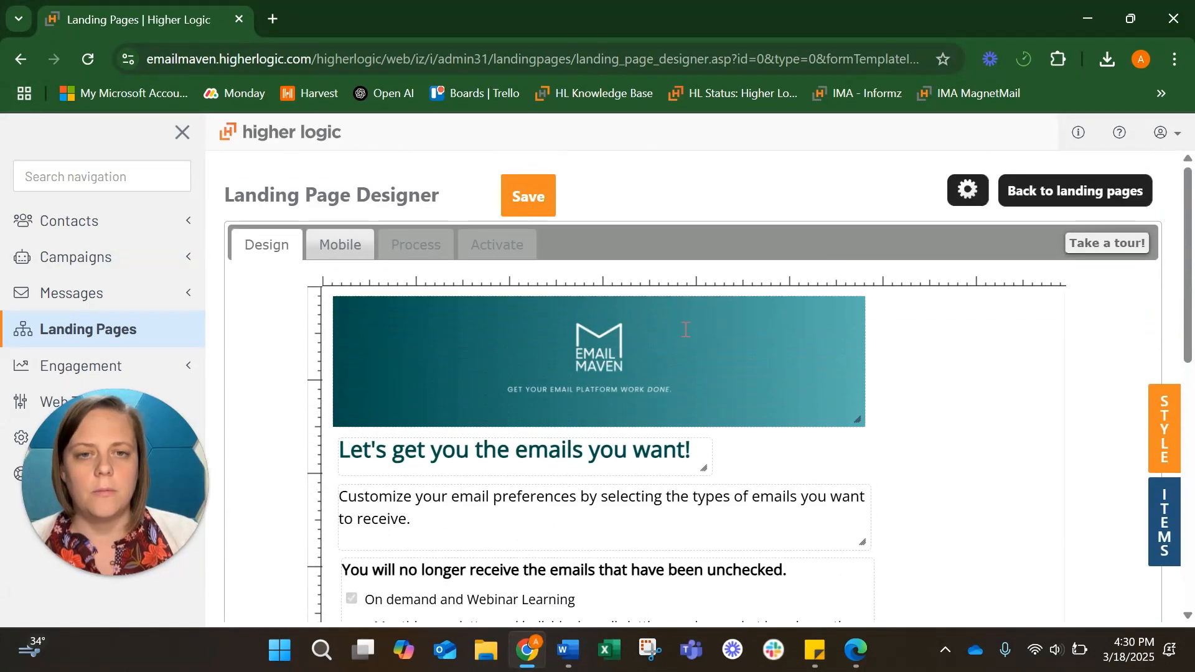
Name the landing page 'Email Preferences Page' with the filename email_preferences
{"action": "left_click", "coordinate": [519, 197]}
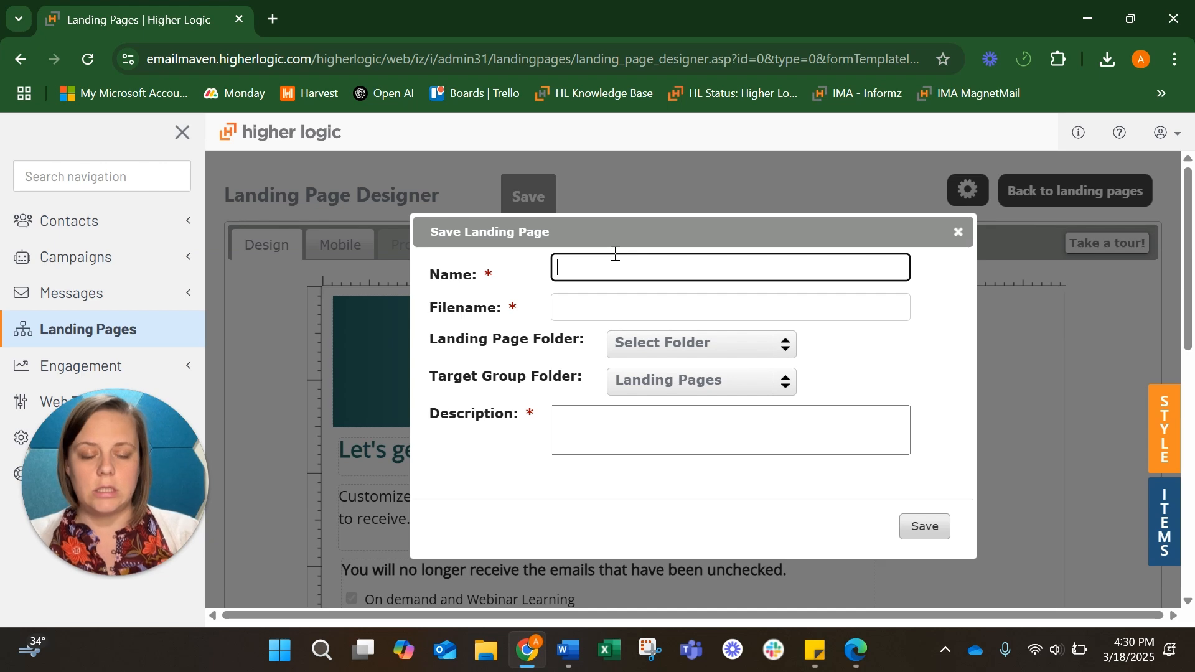
{"action": "type", "text": "Email Preferences Page"}
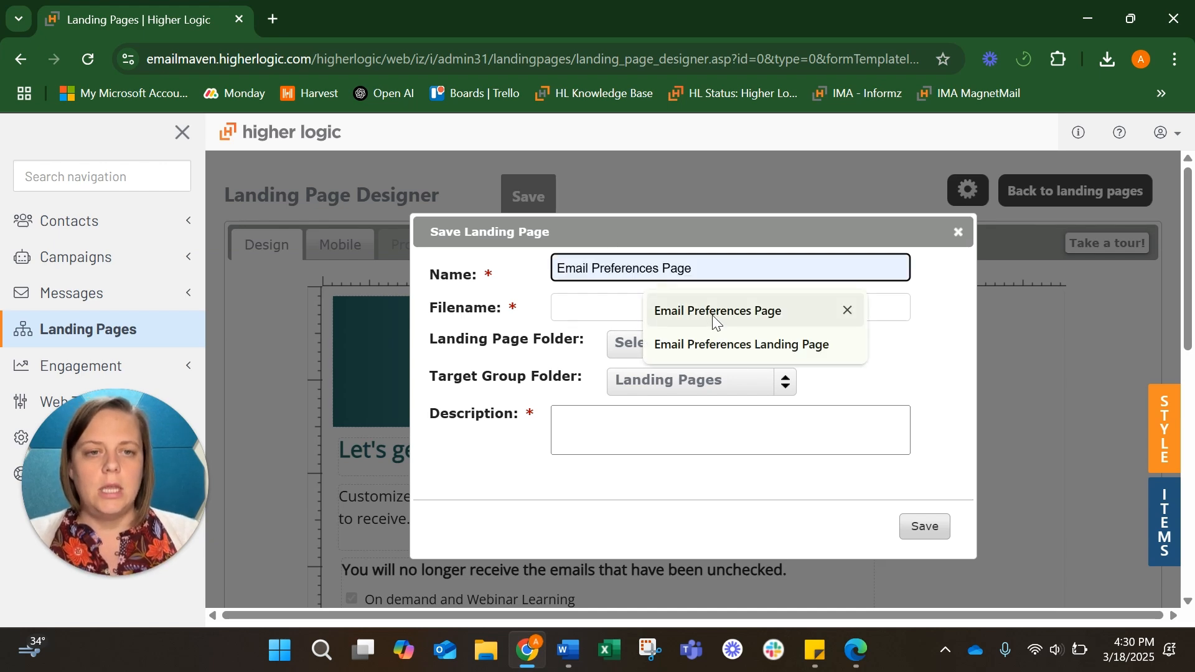
{"action": "left_click", "coordinate": [718, 311]}
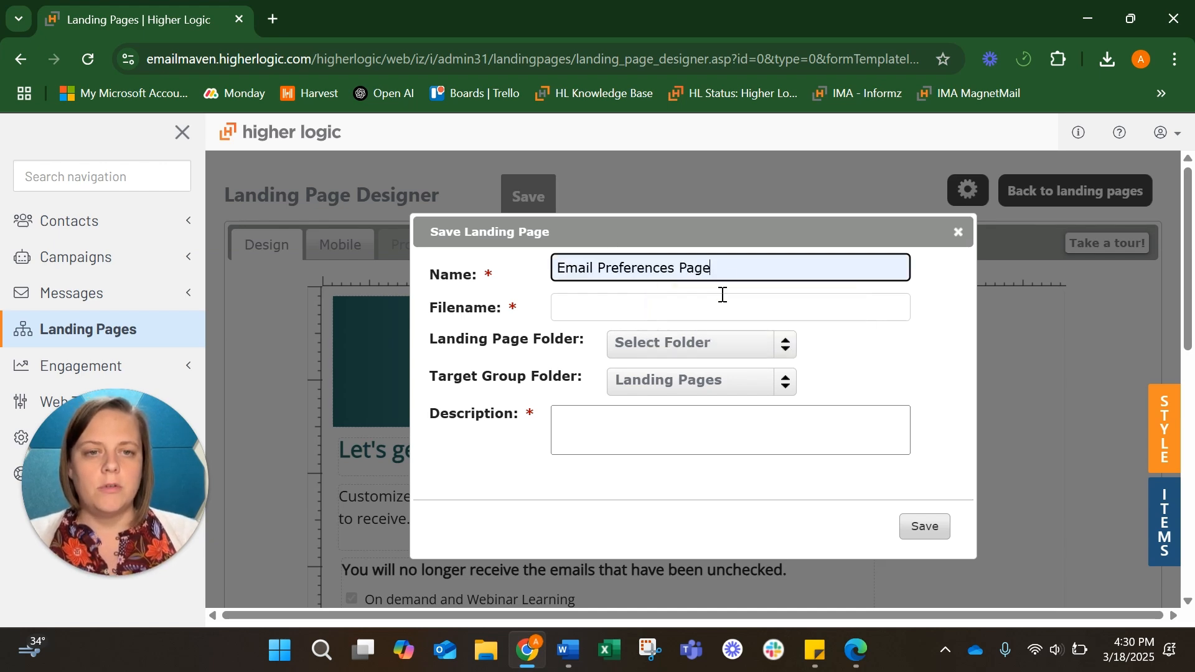
{"action": "left_click", "coordinate": [682, 300]}
{"action": "left_click", "coordinate": [705, 346]}
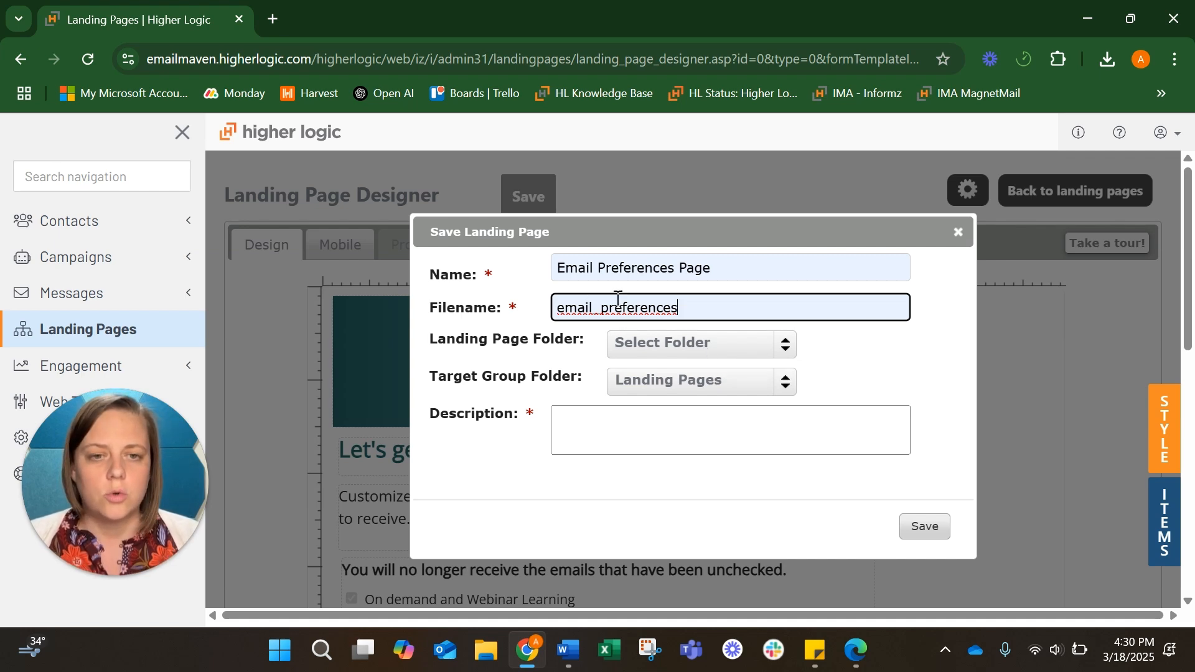
File it in the Email Preferences folder, copy the page name into Description, and save
{"action": "left_click", "coordinate": [726, 351]}
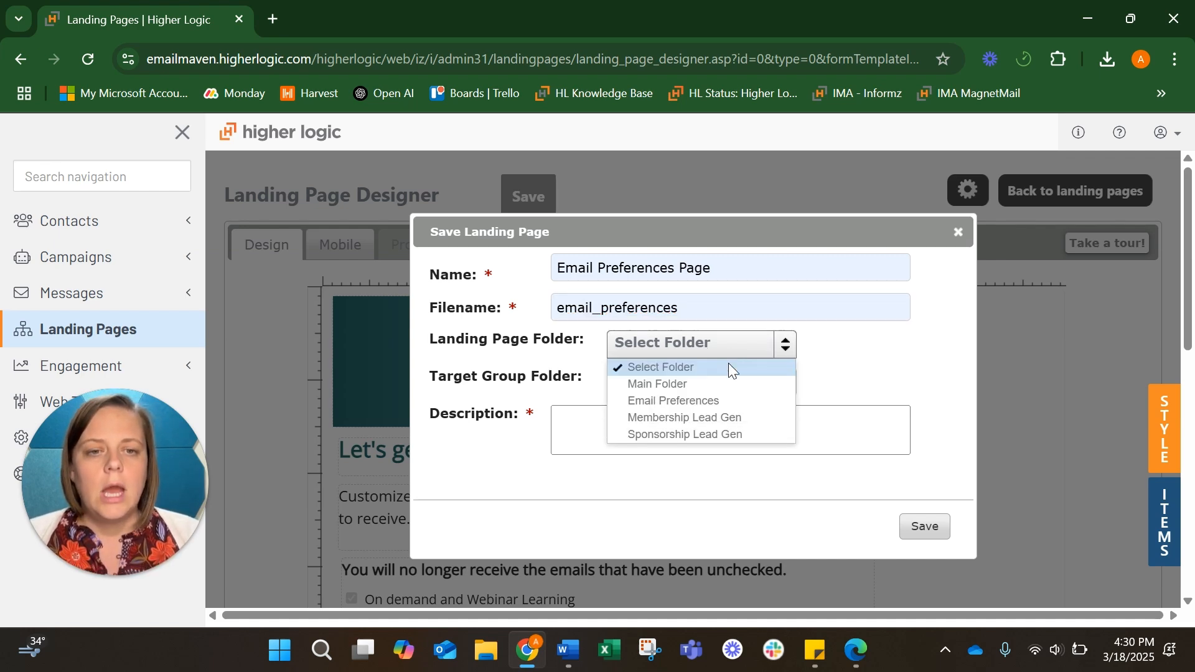
{"action": "right_click", "coordinate": [738, 402]}
{"action": "left_click", "coordinate": [684, 384]}
{"action": "left_click", "coordinate": [662, 341]}
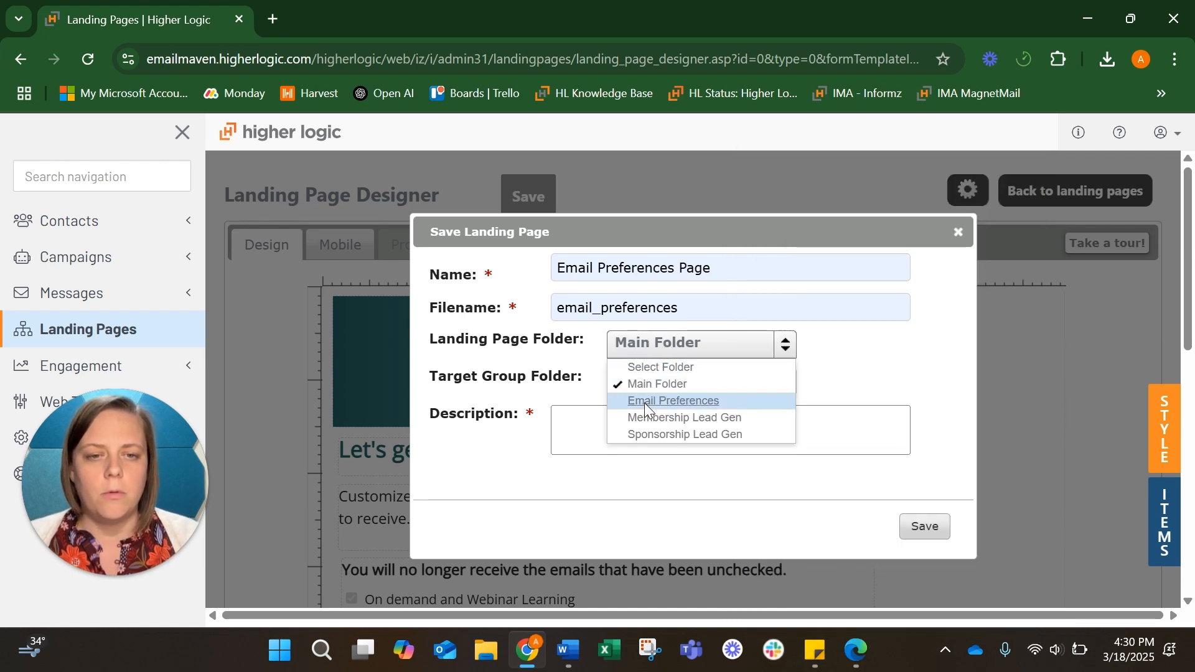
{"action": "left_click", "coordinate": [644, 401]}
{"action": "left_click", "coordinate": [639, 430]}
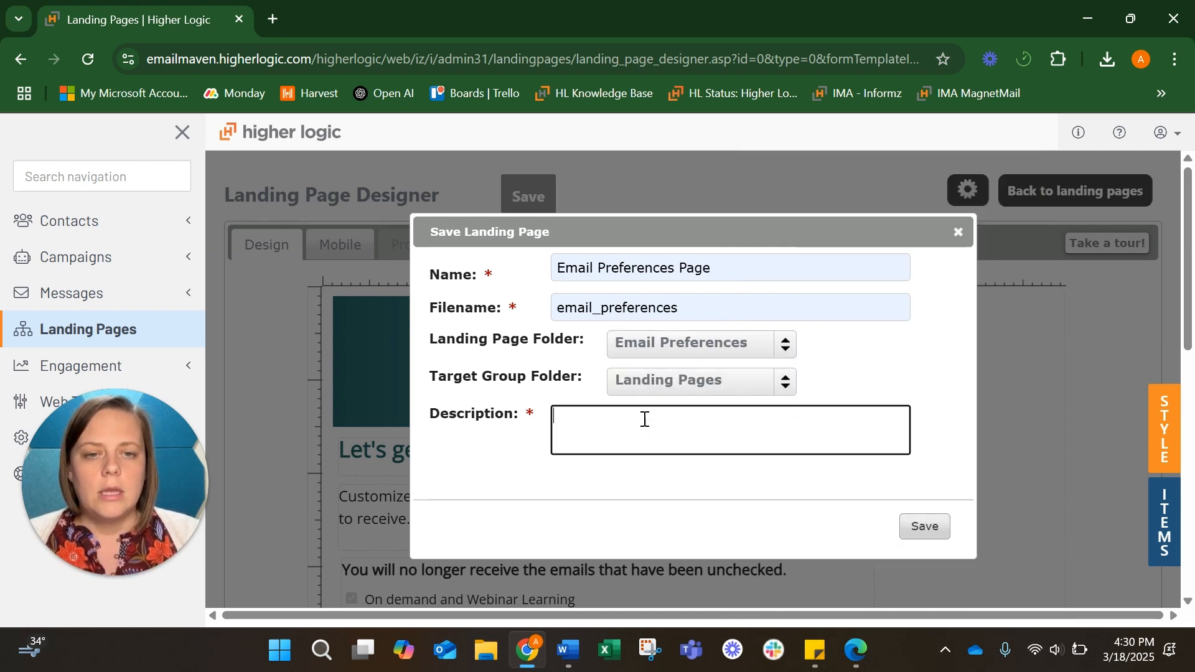
{"action": "triple_click", "coordinate": [665, 270]}
{"action": "key", "text": "ctrl+c"}
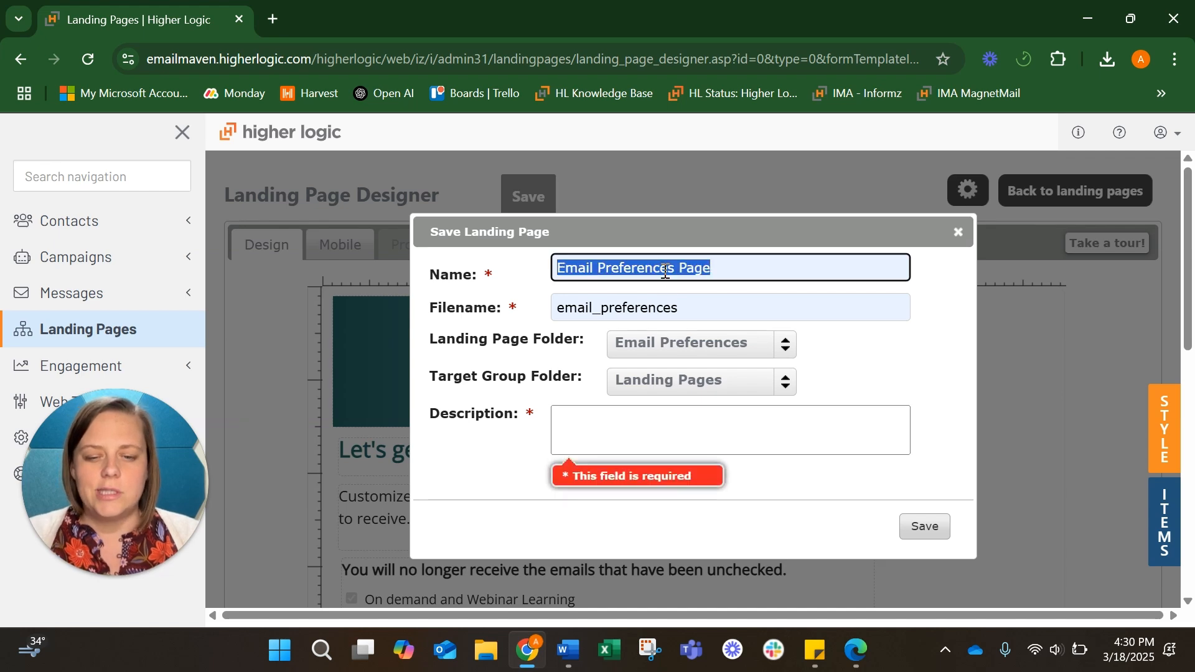
{"action": "left_click", "coordinate": [648, 416]}
{"action": "key", "text": "ctrl+v"}
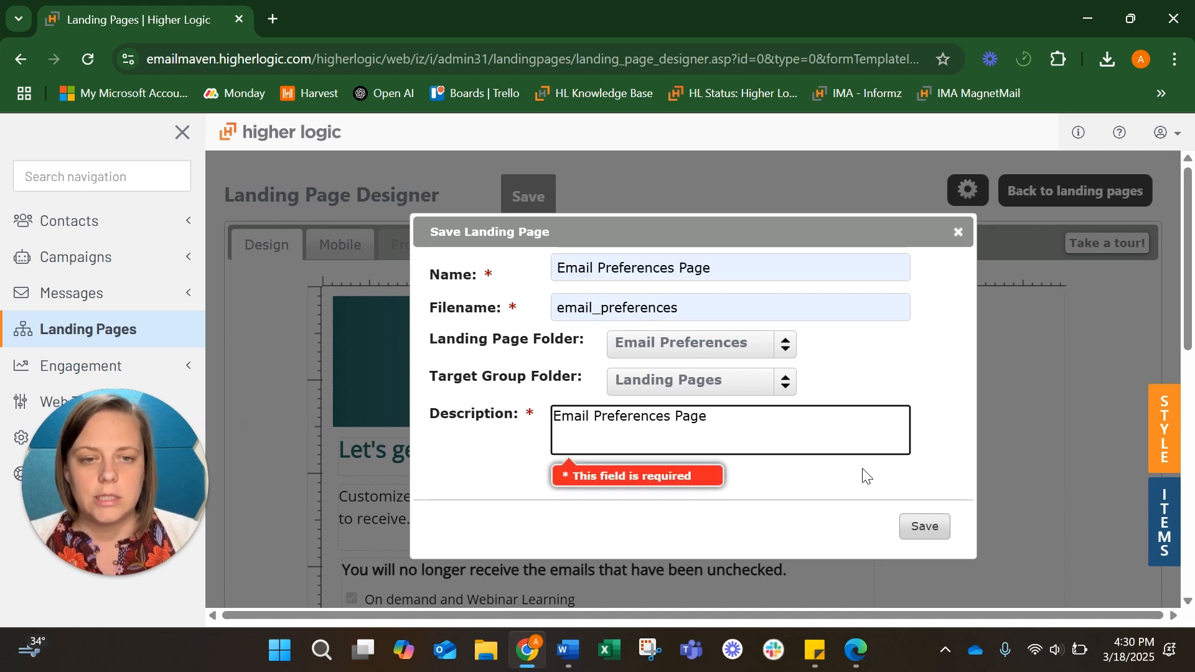
{"action": "left_click", "coordinate": [923, 528]}
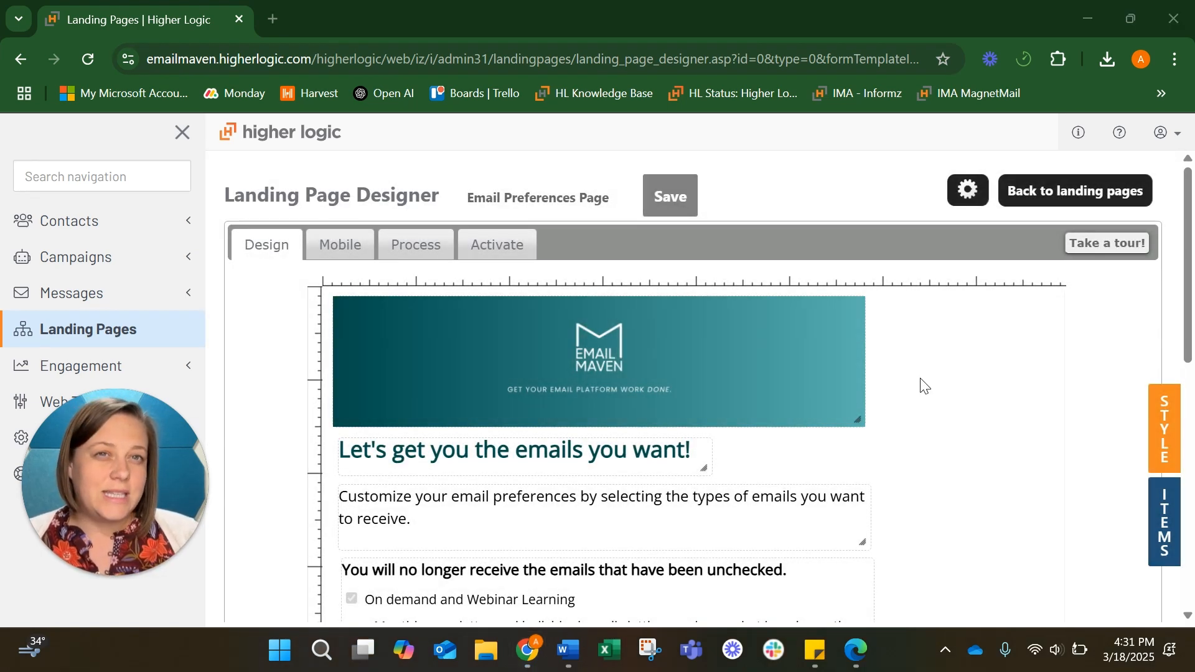
{"action": "scroll", "coordinate": [1057, 436], "scroll_direction": "down", "scroll_amount": 4}
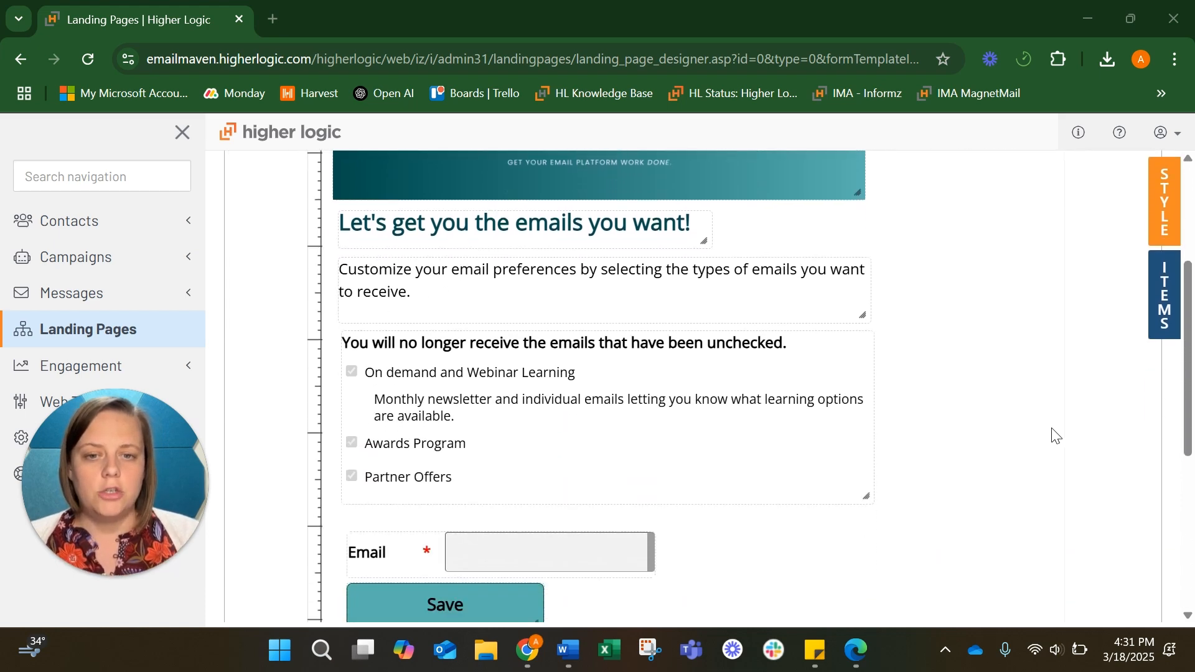
{"action": "scroll", "coordinate": [1057, 436], "scroll_direction": "up", "scroll_amount": 1}
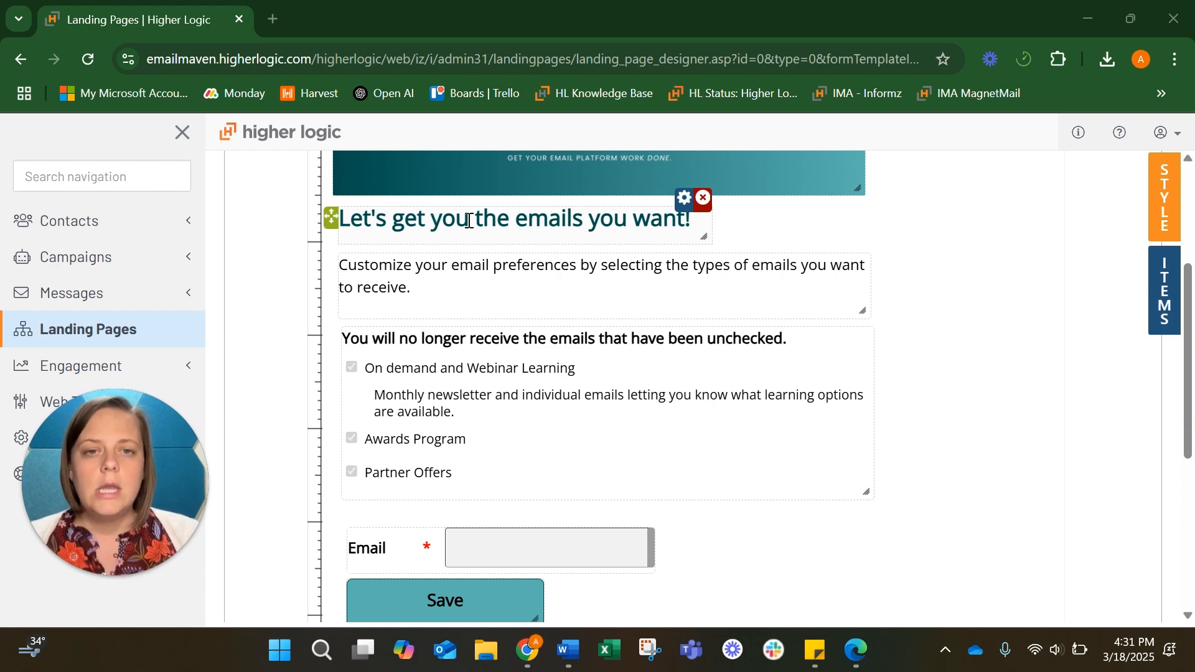
{"action": "scroll", "coordinate": [469, 218], "scroll_direction": "down", "scroll_amount": 1}
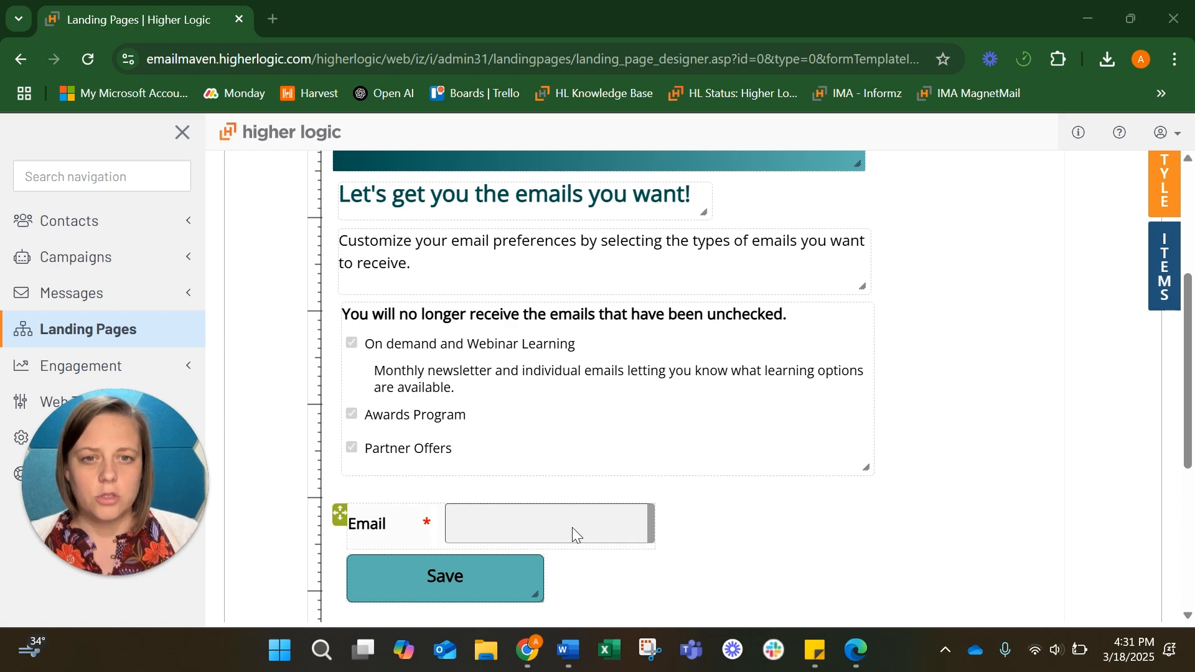
{"action": "scroll", "coordinate": [572, 528], "scroll_direction": "up", "scroll_amount": 3}
{"action": "scroll", "coordinate": [573, 528], "scroll_direction": "down", "scroll_amount": 1}
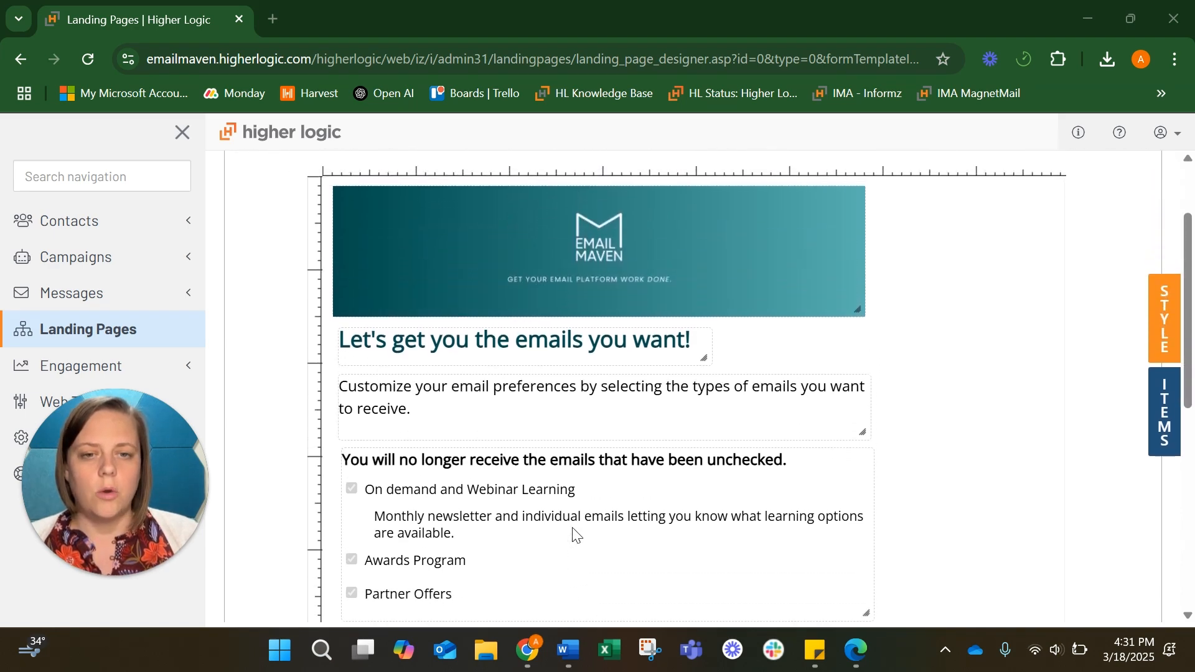
Show the Style panel's Layout Area and Text and Headers settings down to paragraph and hyperlink styles
{"action": "left_click", "coordinate": [1173, 312]}
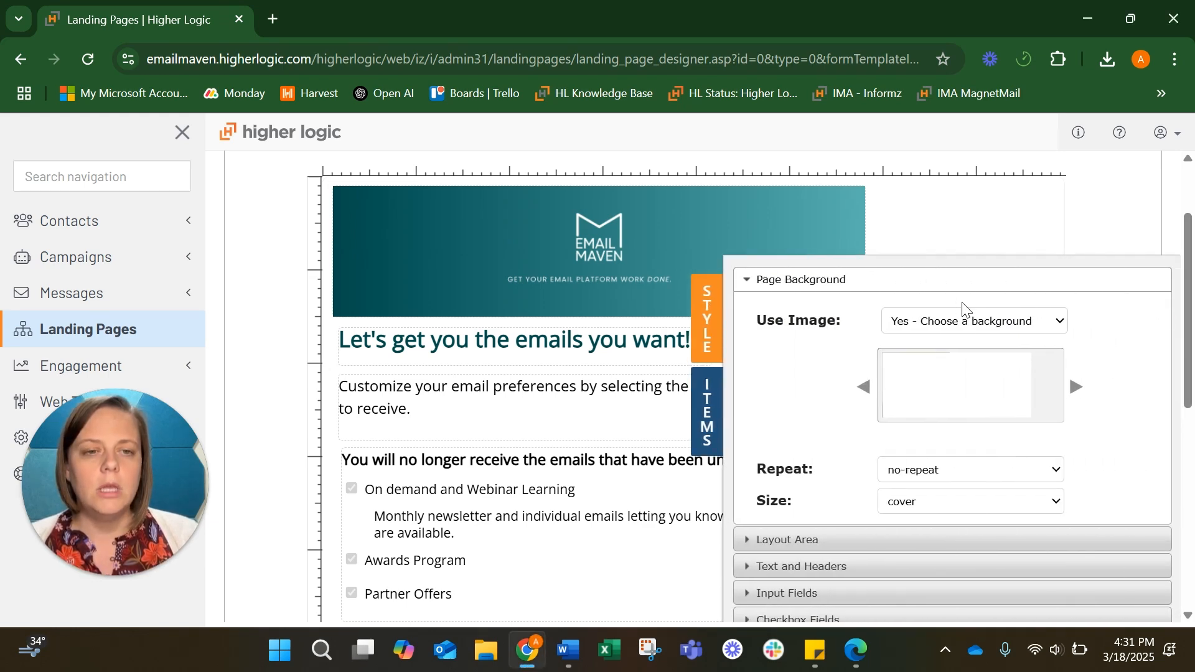
{"action": "scroll", "coordinate": [964, 310], "scroll_direction": "down", "scroll_amount": 1}
{"action": "scroll", "coordinate": [914, 416], "scroll_direction": "down", "scroll_amount": 1}
{"action": "scroll", "coordinate": [914, 412], "scroll_direction": "up", "scroll_amount": 1}
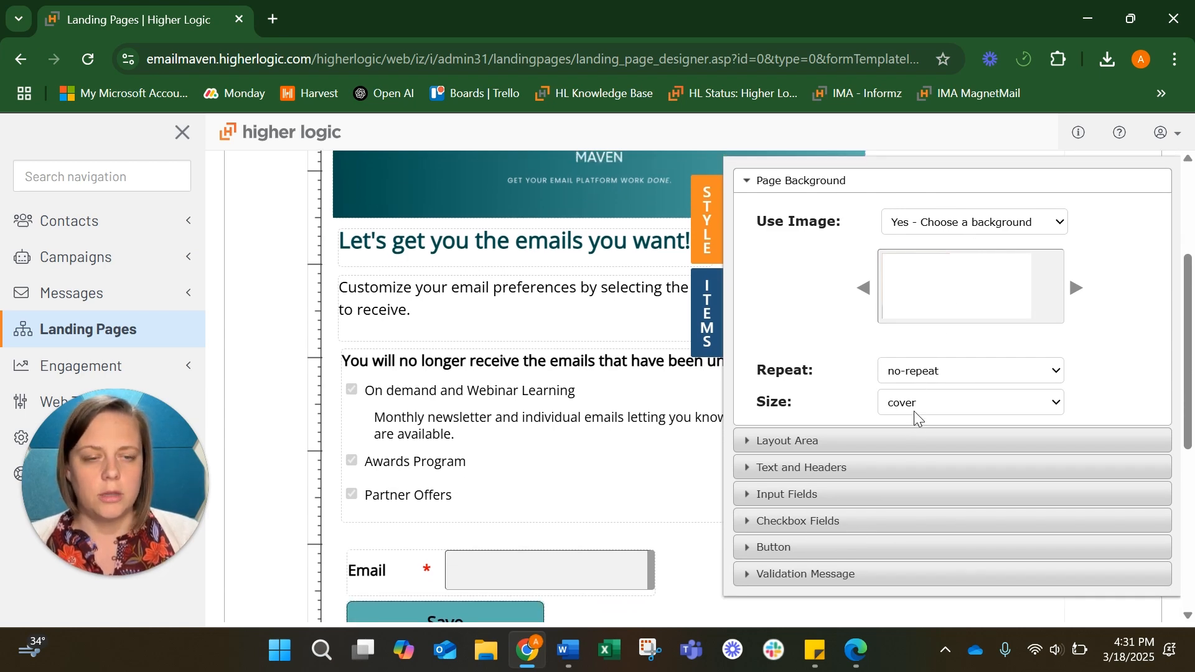
{"action": "left_click", "coordinate": [842, 449]}
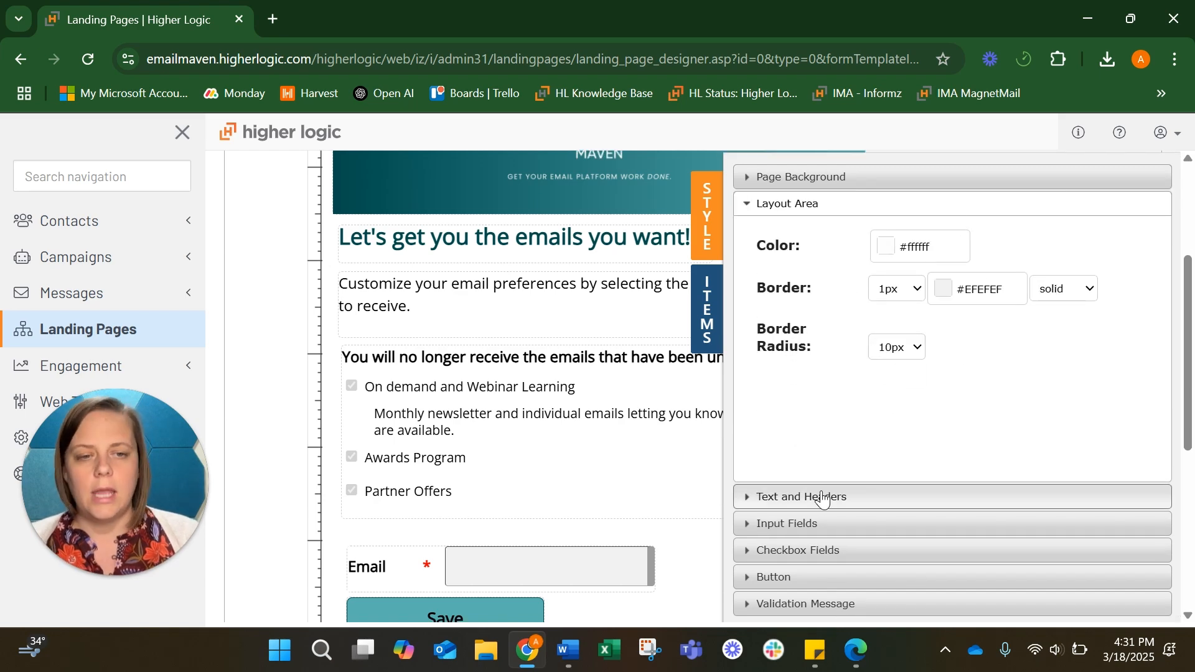
{"action": "left_click", "coordinate": [897, 496]}
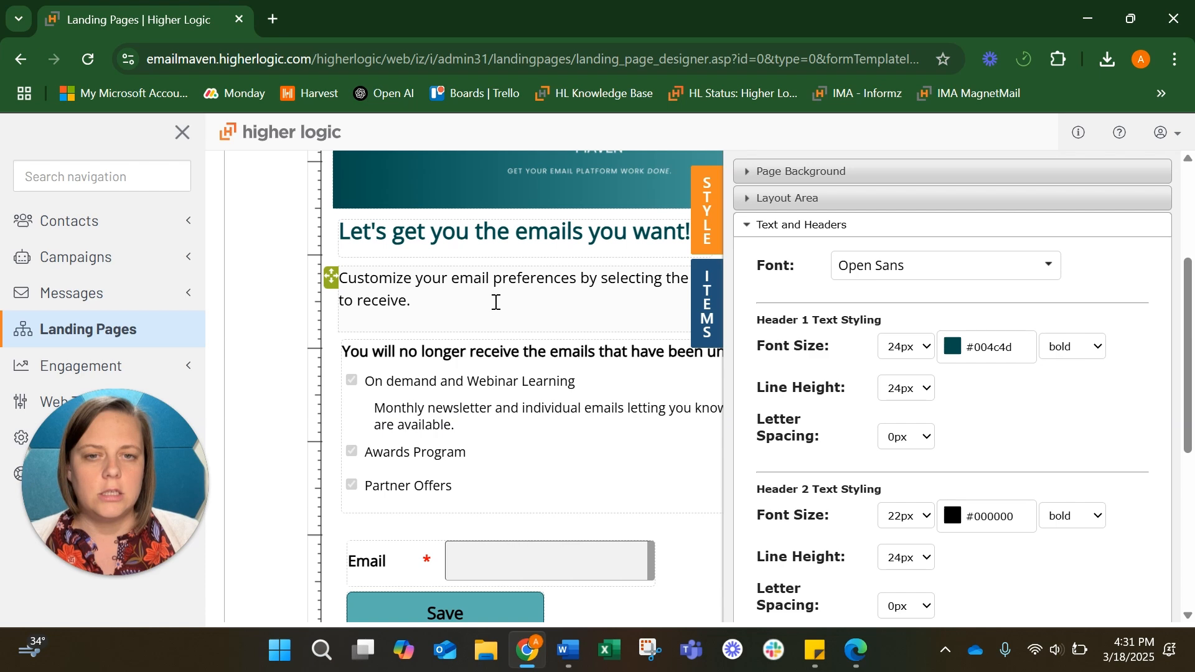
{"action": "scroll", "coordinate": [981, 367], "scroll_direction": "down", "scroll_amount": 4}
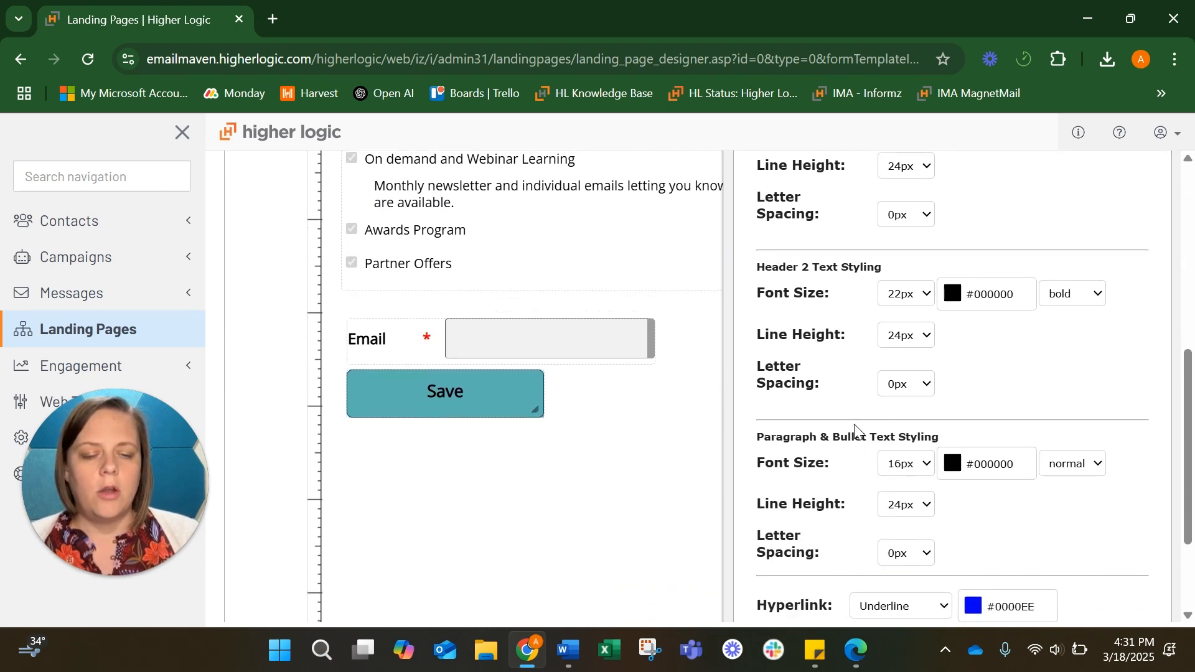
{"action": "scroll", "coordinate": [860, 433], "scroll_direction": "down", "scroll_amount": 1}
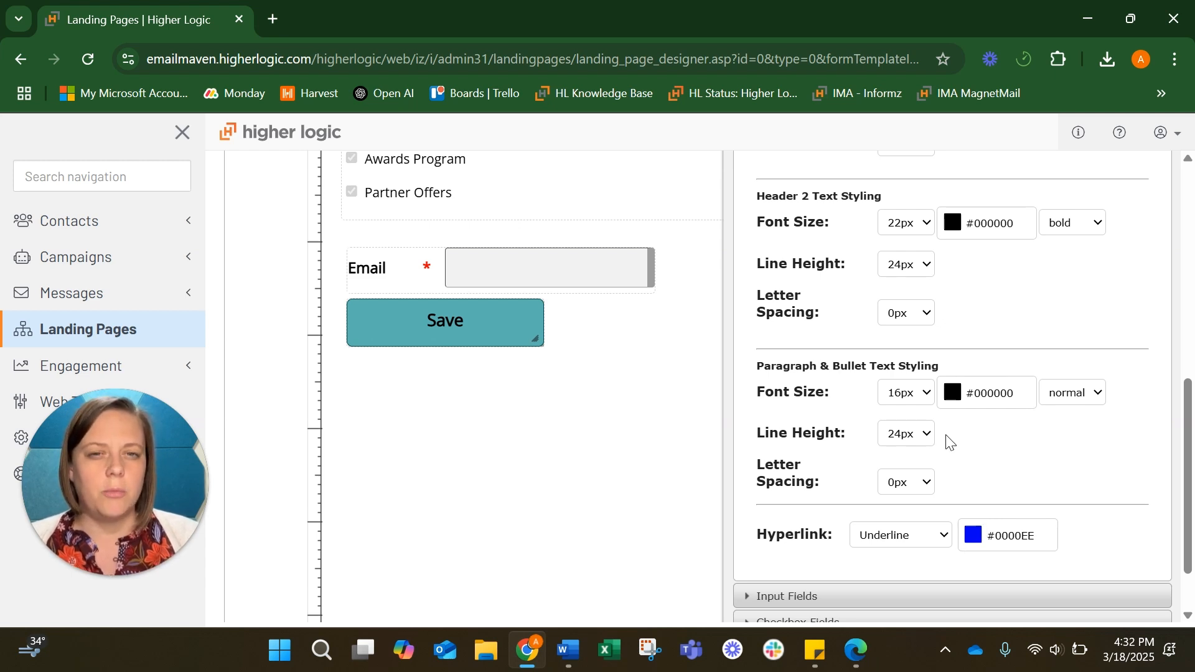
{"action": "scroll", "coordinate": [947, 440], "scroll_direction": "down", "scroll_amount": 1}
Expand the input field and checkbox field styling sections
{"action": "left_click", "coordinate": [804, 531]}
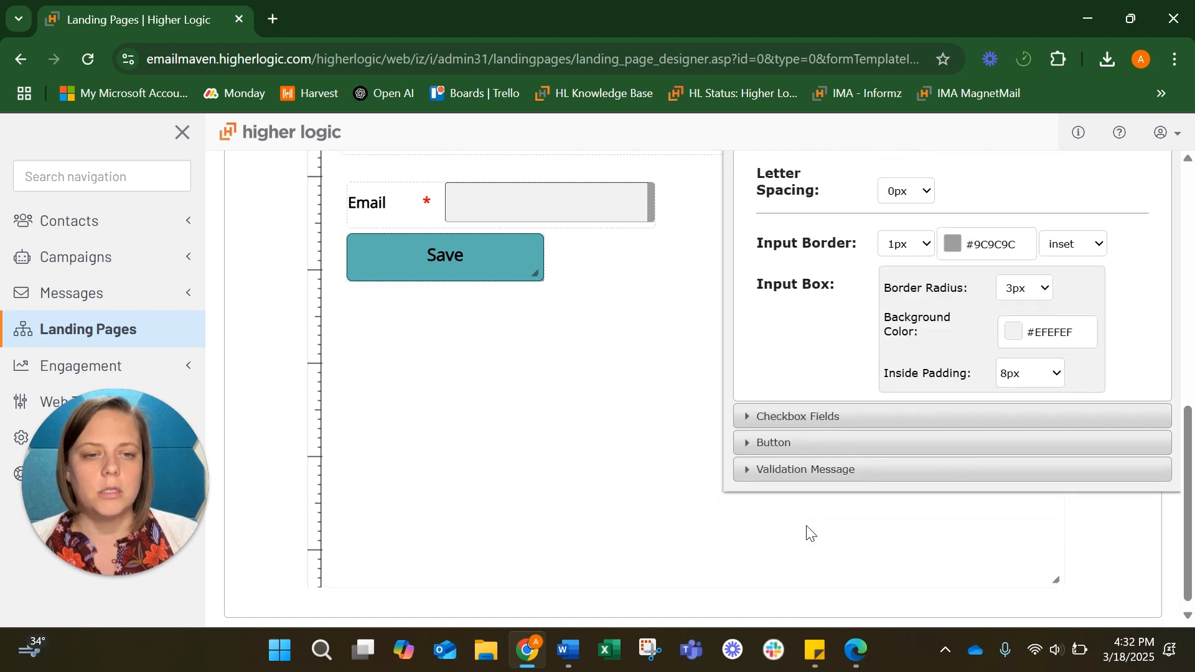
{"action": "scroll", "coordinate": [809, 533], "scroll_direction": "up", "scroll_amount": 5}
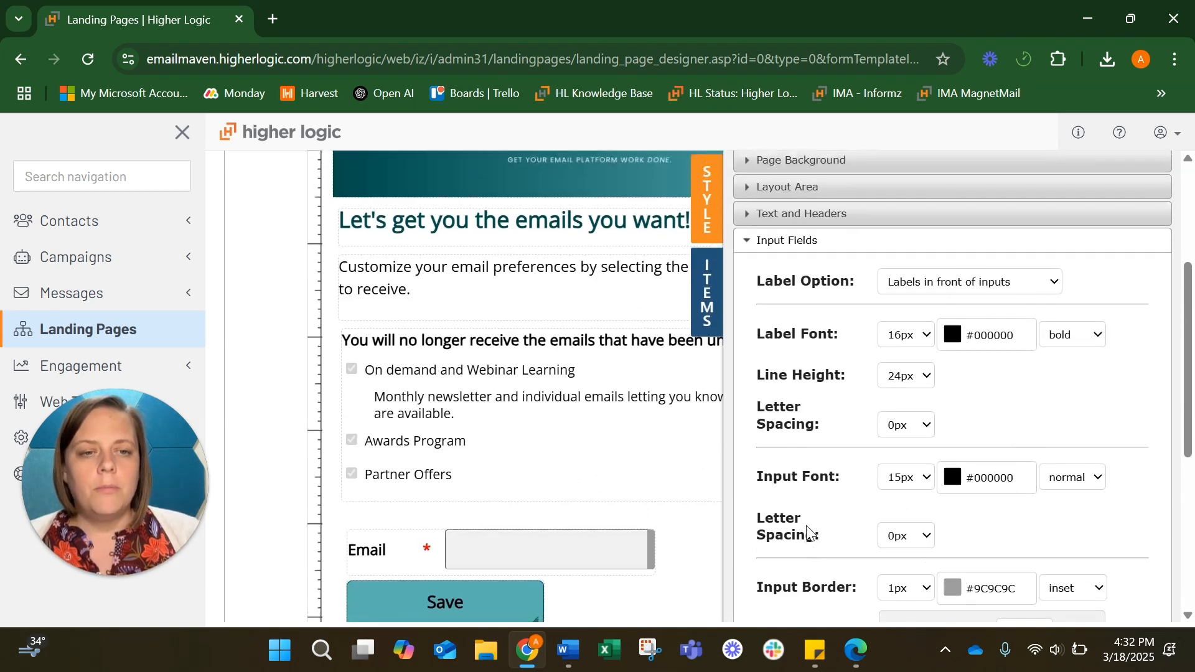
{"action": "scroll", "coordinate": [809, 533], "scroll_direction": "down", "scroll_amount": 1}
{"action": "scroll", "coordinate": [809, 533], "scroll_direction": "down", "scroll_amount": 1}
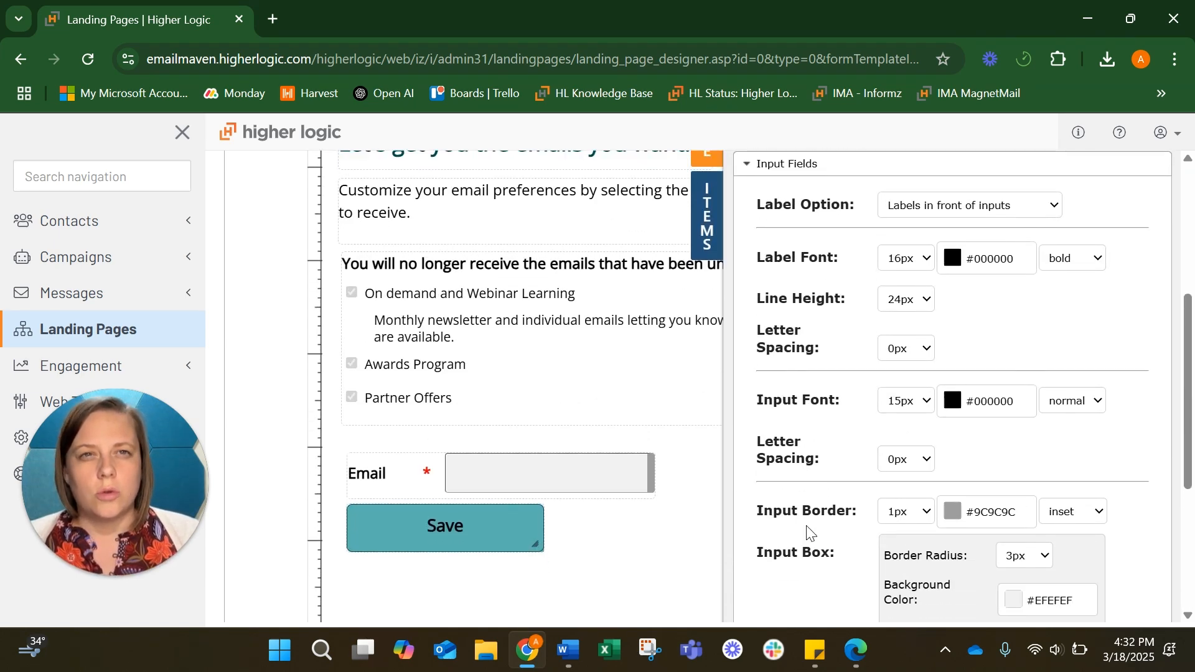
{"action": "scroll", "coordinate": [809, 534], "scroll_direction": "down", "scroll_amount": 1}
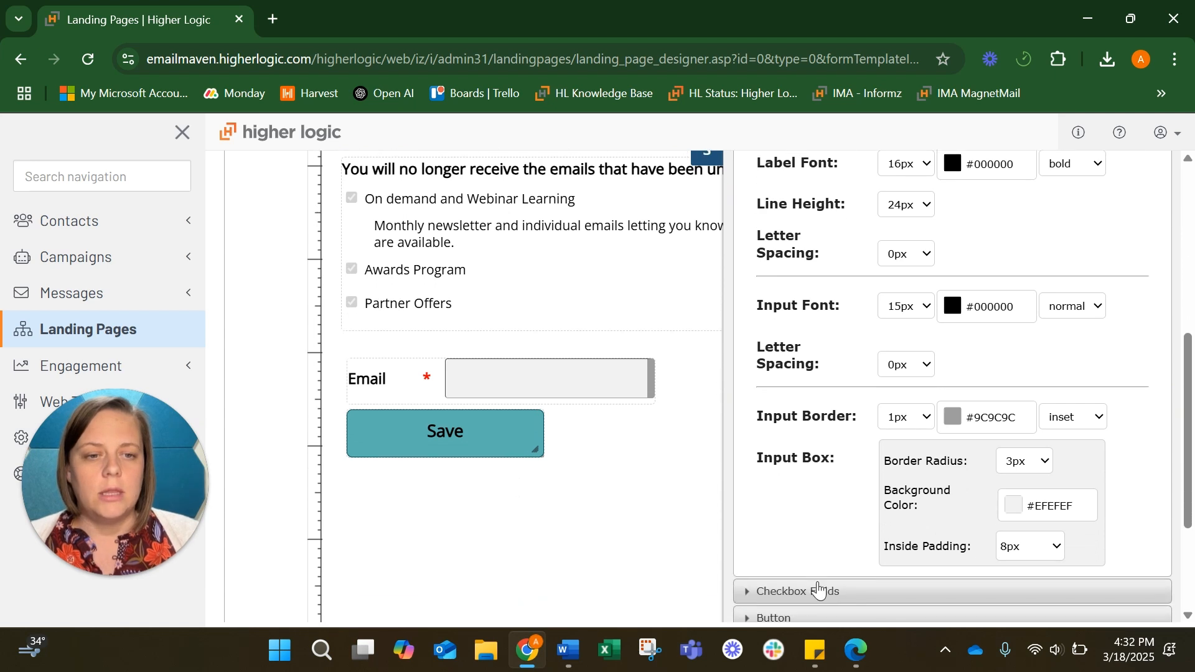
{"action": "left_click", "coordinate": [825, 596]}
{"action": "scroll", "coordinate": [820, 378], "scroll_direction": "up", "scroll_amount": 1}
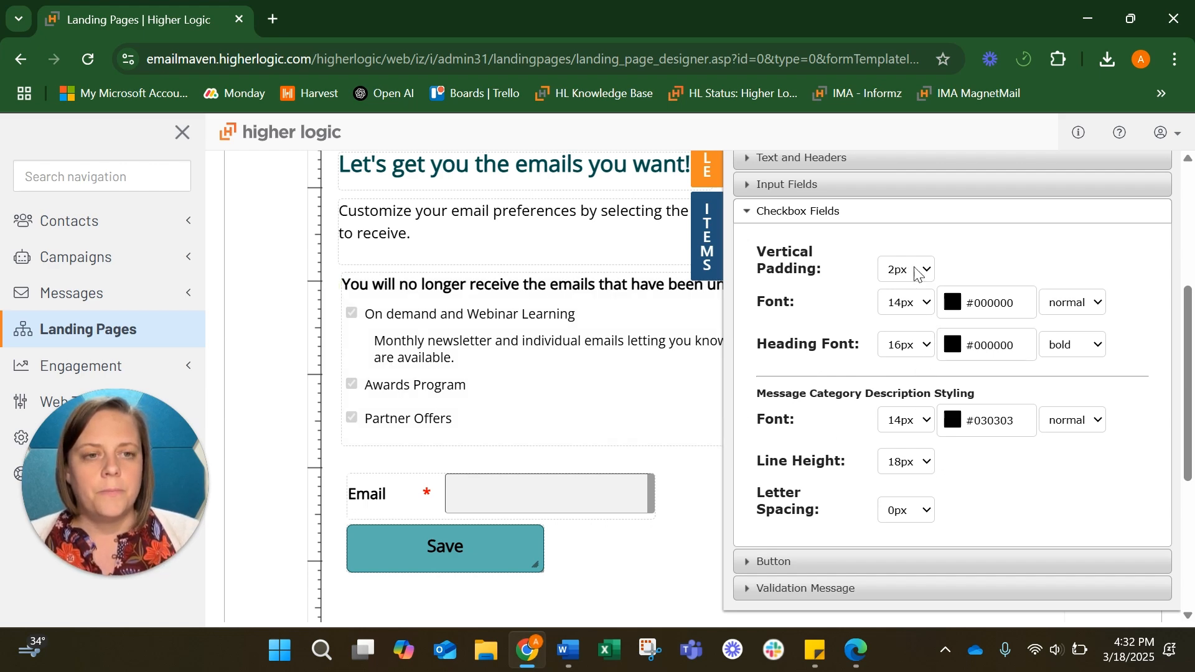
Try 16px for the checkbox description font, revert it to 14px, and expand the Button settings
{"action": "left_click", "coordinate": [925, 422]}
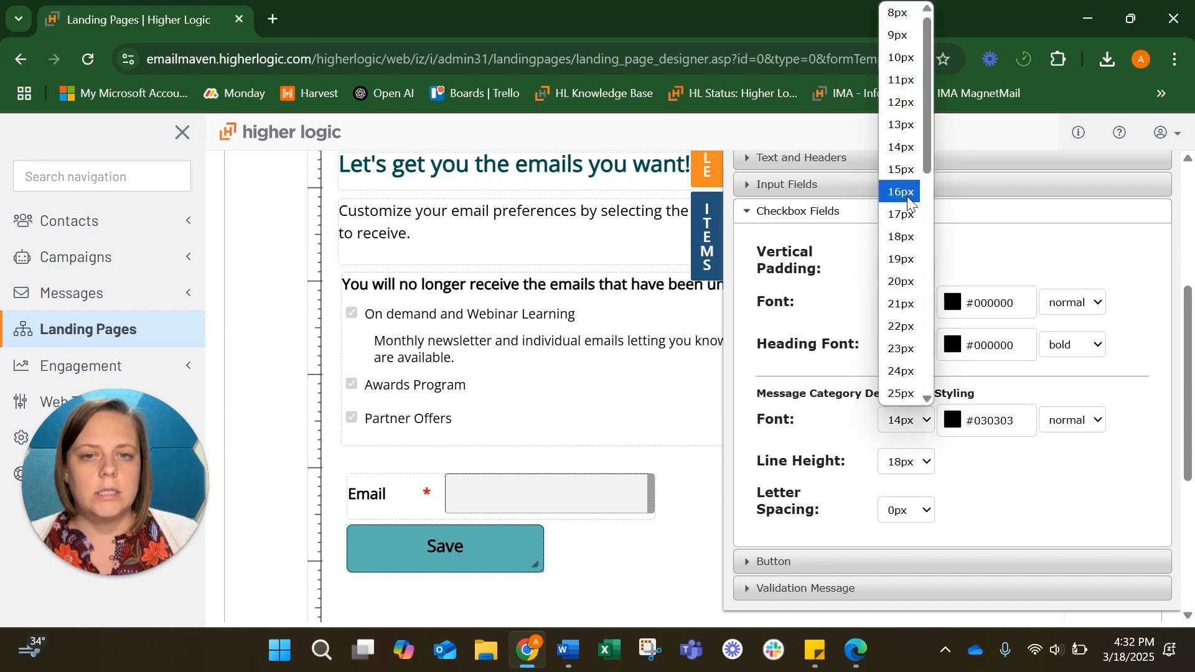
{"action": "left_click", "coordinate": [904, 193]}
{"action": "left_click", "coordinate": [903, 411]}
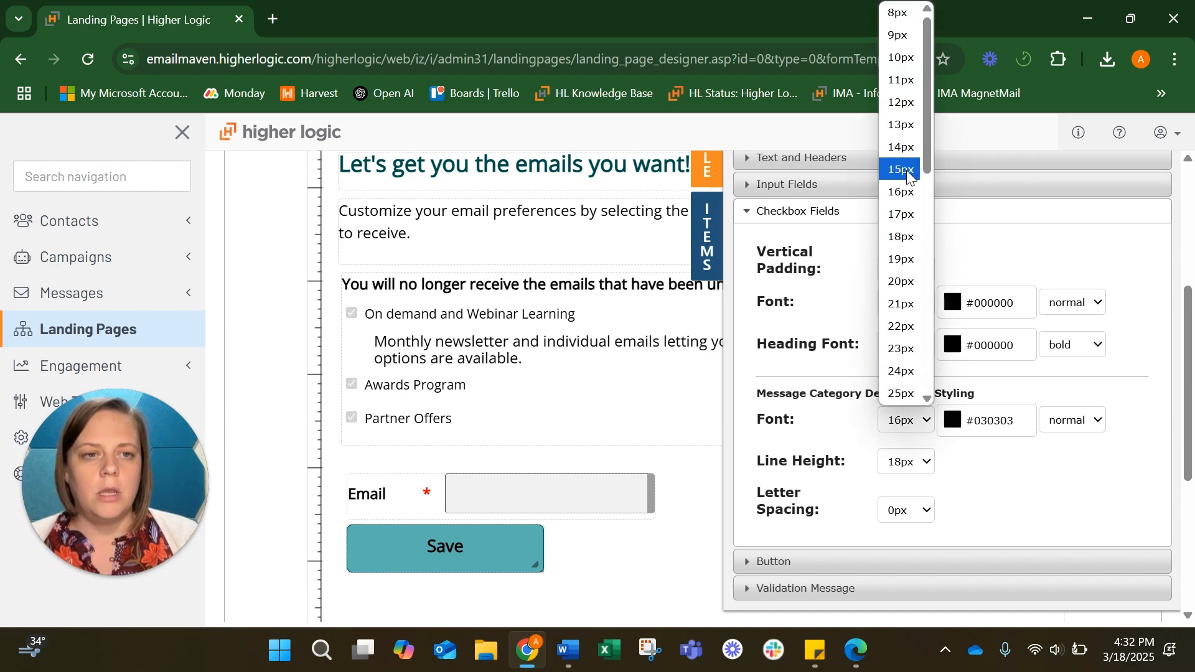
{"action": "left_click", "coordinate": [902, 148]}
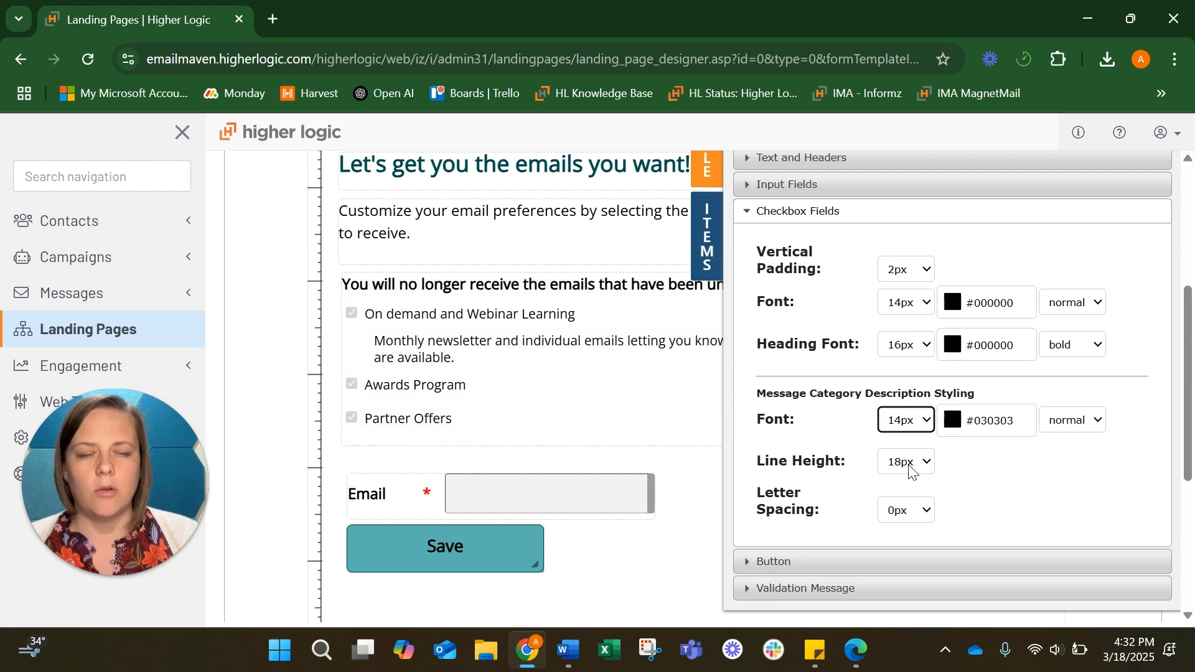
{"action": "scroll", "coordinate": [910, 472], "scroll_direction": "down", "scroll_amount": 1}
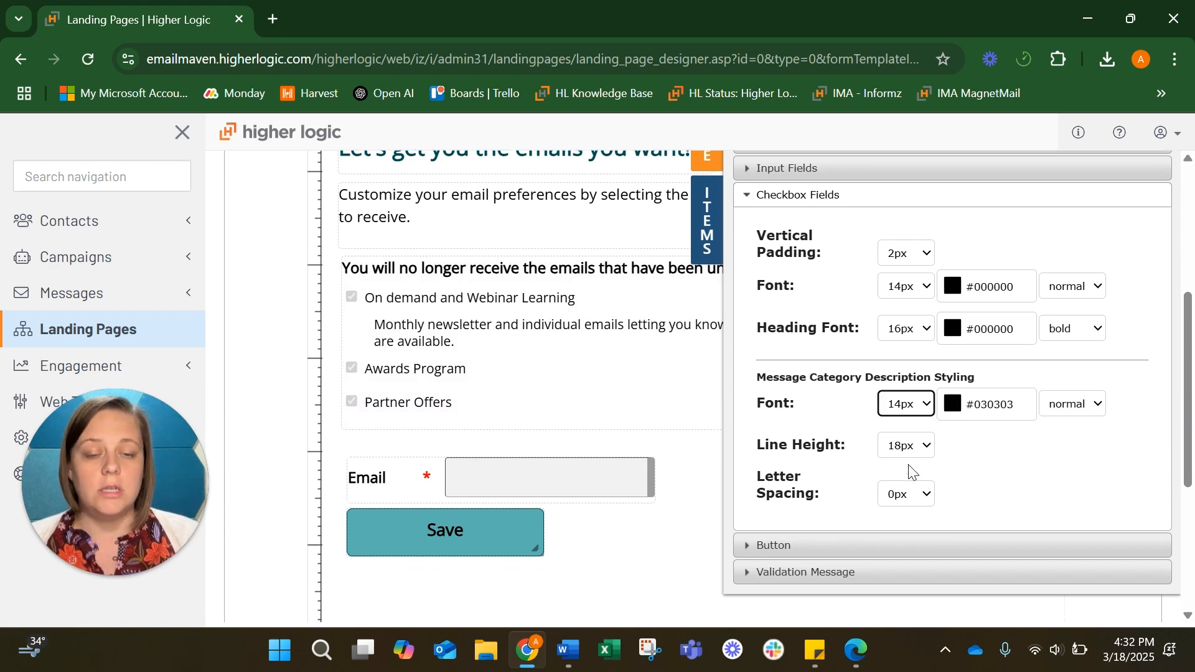
{"action": "left_click", "coordinate": [842, 549]}
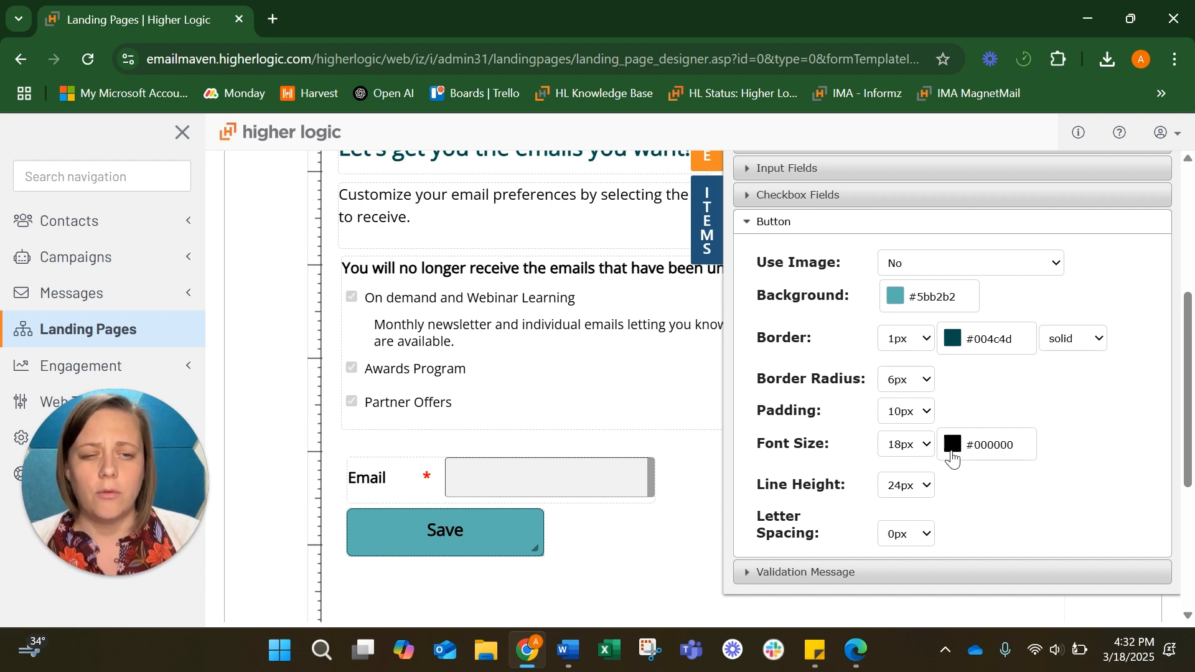
Toggle the Items panel shut and save the Email Preferences Page from the top of the designer
{"action": "scroll", "coordinate": [954, 459], "scroll_direction": "up", "scroll_amount": 3}
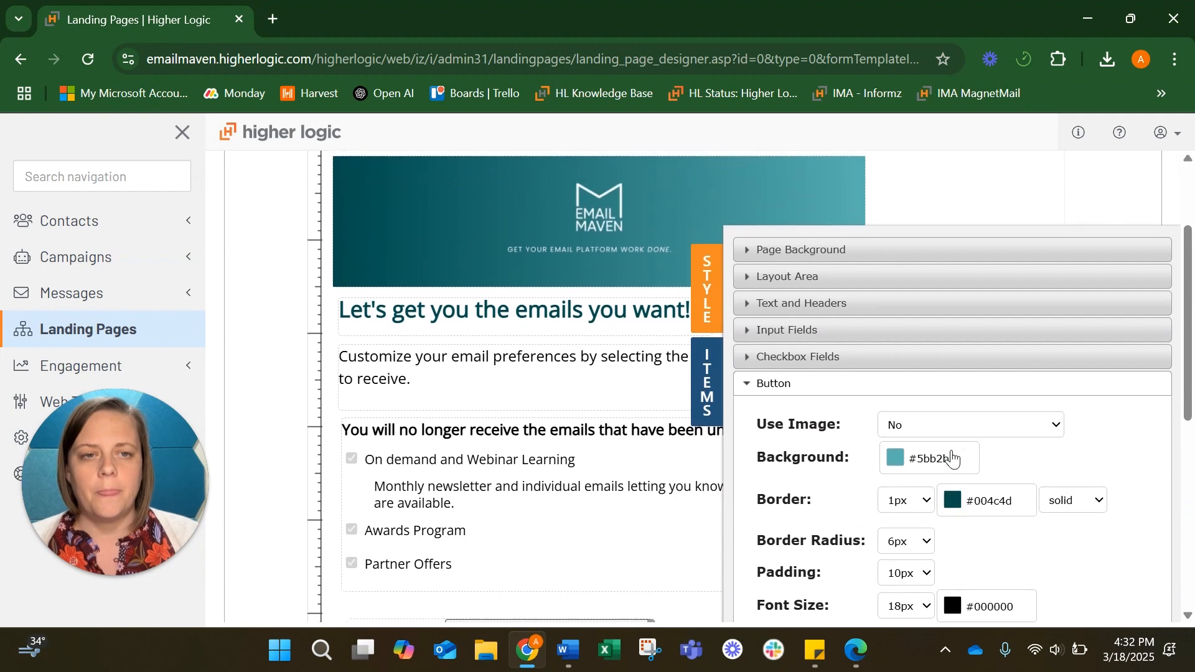
{"action": "scroll", "coordinate": [951, 458], "scroll_direction": "up", "scroll_amount": 1}
{"action": "left_click", "coordinate": [707, 400]}
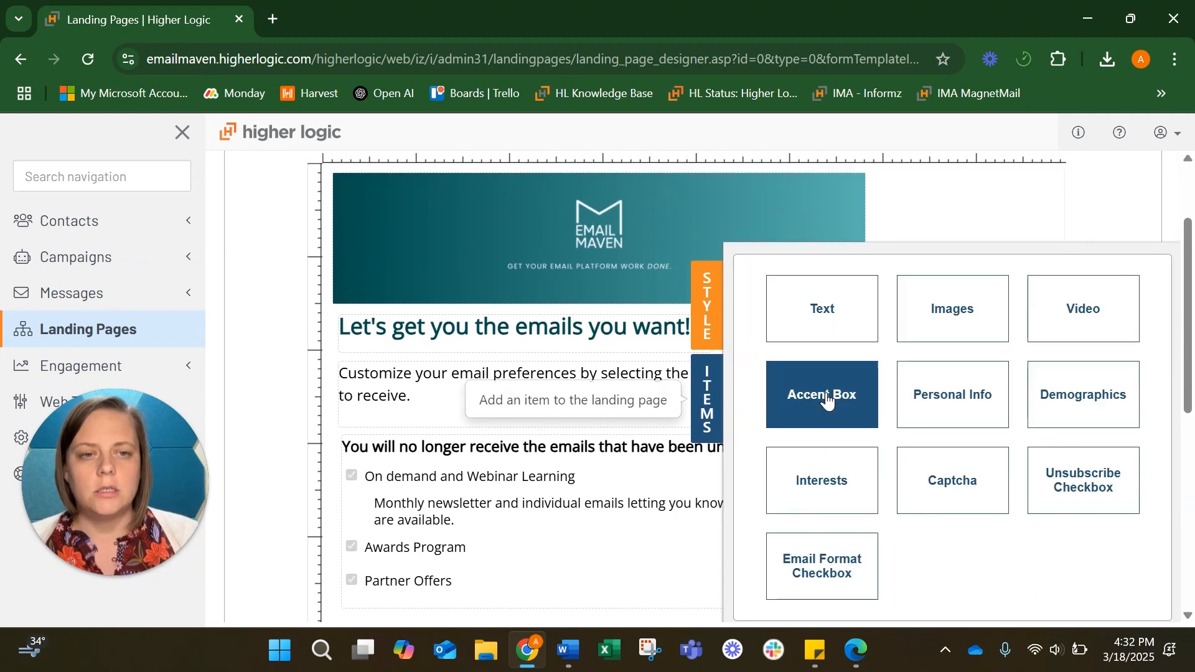
{"action": "left_click", "coordinate": [708, 398]}
{"action": "scroll", "coordinate": [915, 454], "scroll_direction": "up", "scroll_amount": 2}
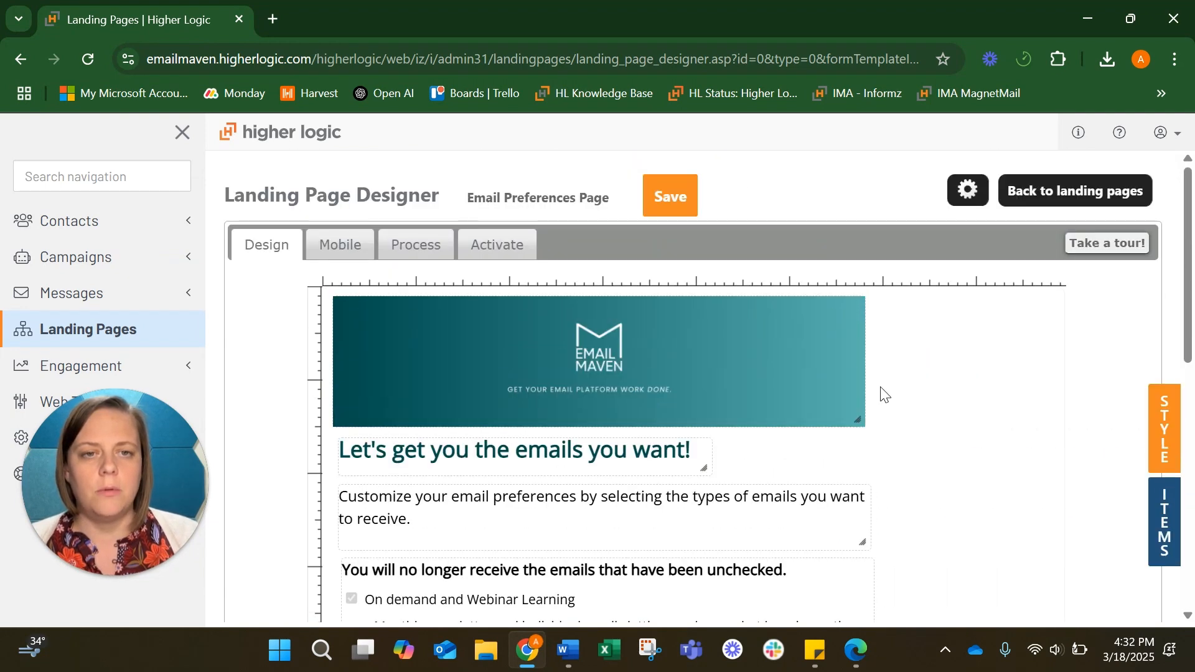
{"action": "left_click", "coordinate": [667, 193]}
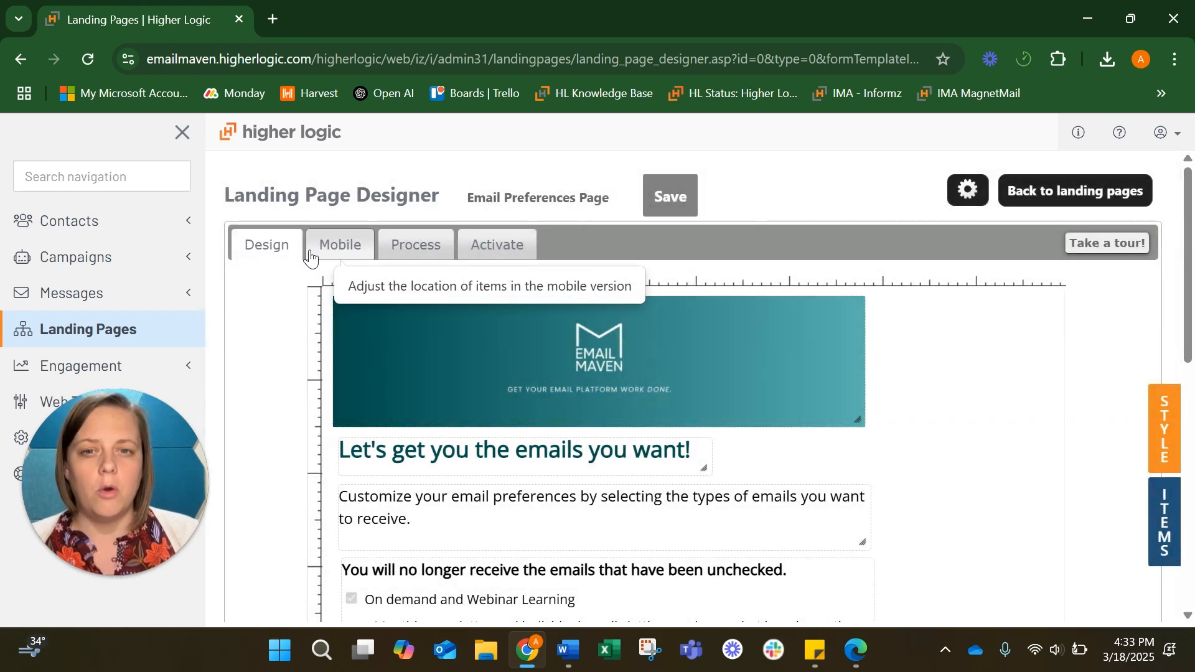
In the Mobile layout, shrink the Email Maven banner to about 660x165 and narrow the page width
{"action": "left_click", "coordinate": [311, 258]}
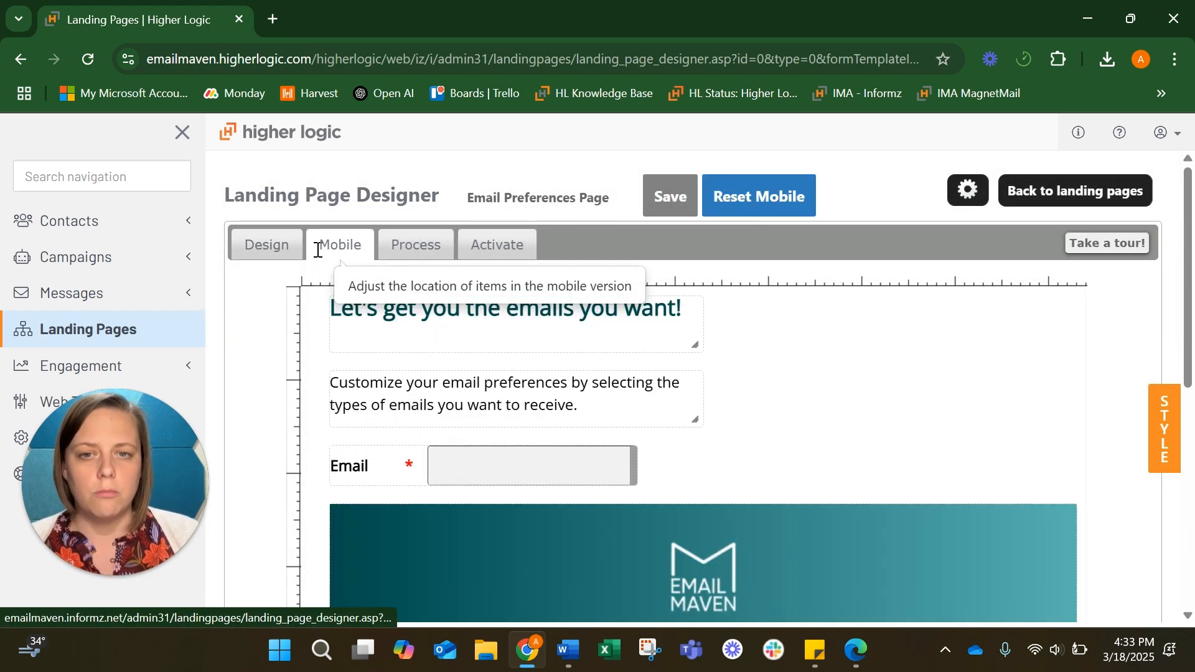
{"action": "scroll", "coordinate": [946, 305], "scroll_direction": "down", "scroll_amount": 1}
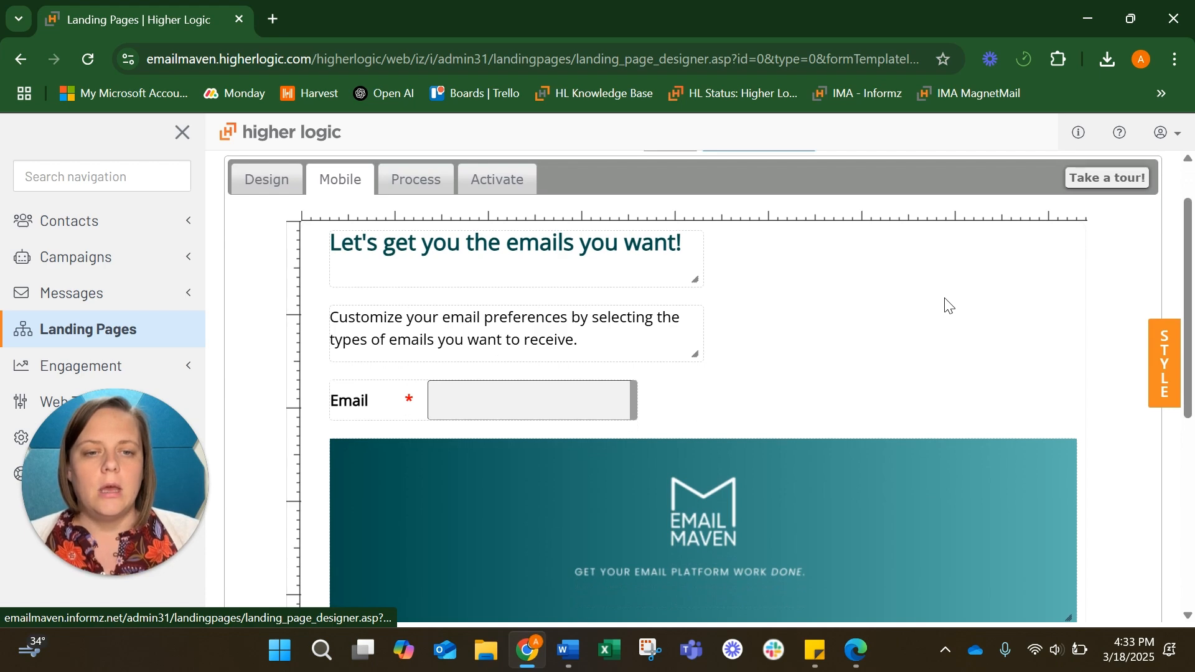
{"action": "scroll", "coordinate": [947, 305], "scroll_direction": "down", "scroll_amount": 1}
{"action": "left_click_drag", "start_coordinate": [1071, 541], "coordinate": [739, 464]}
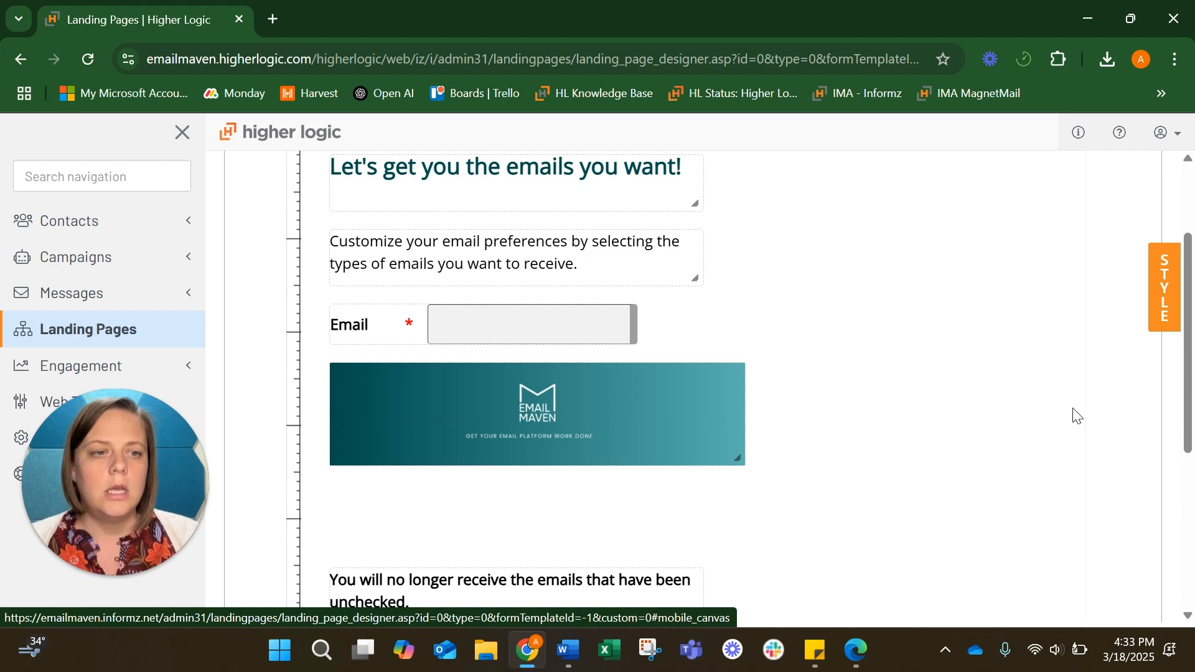
{"action": "left_click_drag", "start_coordinate": [1084, 403], "coordinate": [696, 424]}
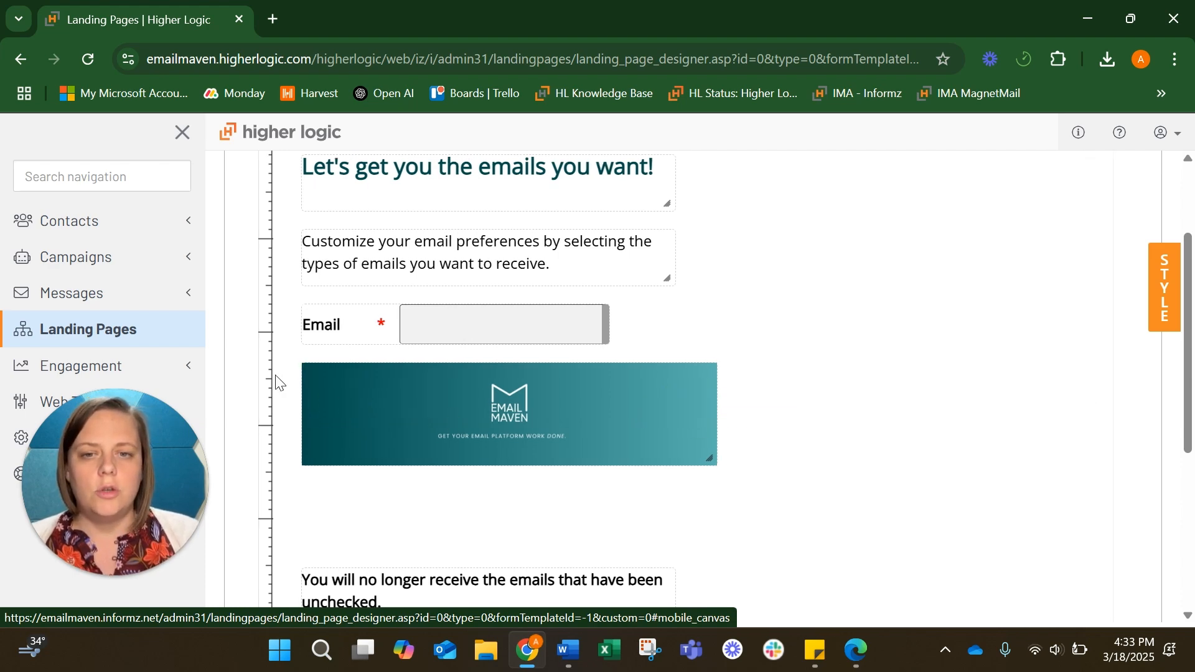
{"action": "left_click_drag", "start_coordinate": [293, 373], "coordinate": [787, 369]}
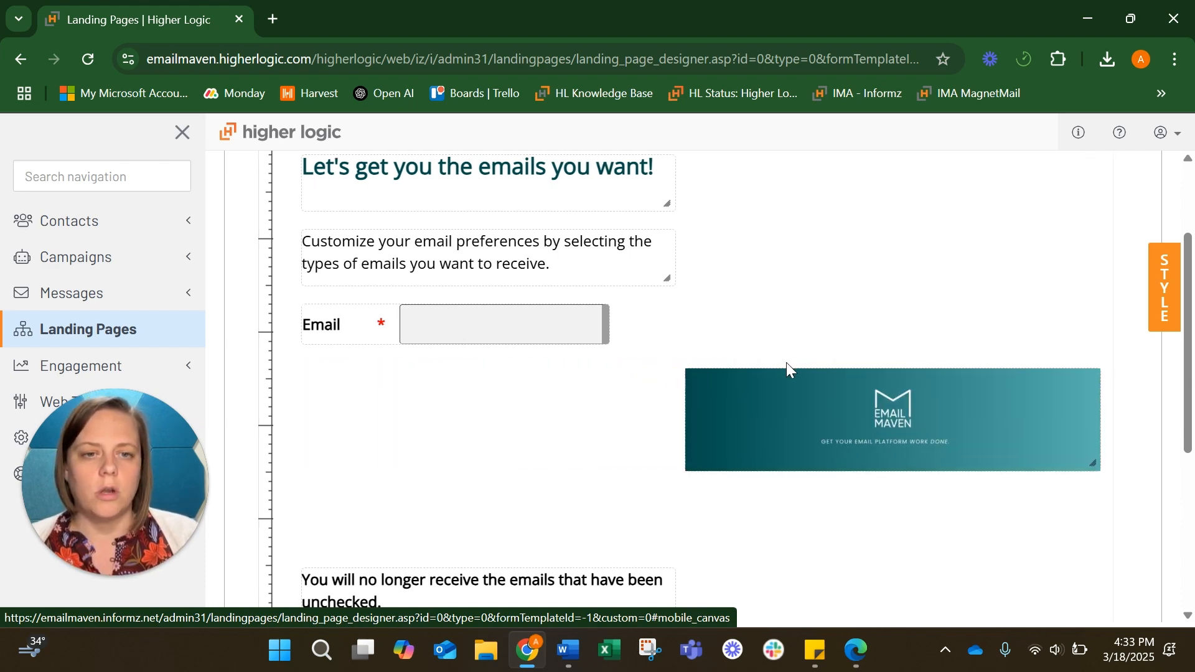
Shift the Email field and heading blocks lower down to clear space for restacking
{"action": "scroll", "coordinate": [387, 469], "scroll_direction": "down", "scroll_amount": 5}
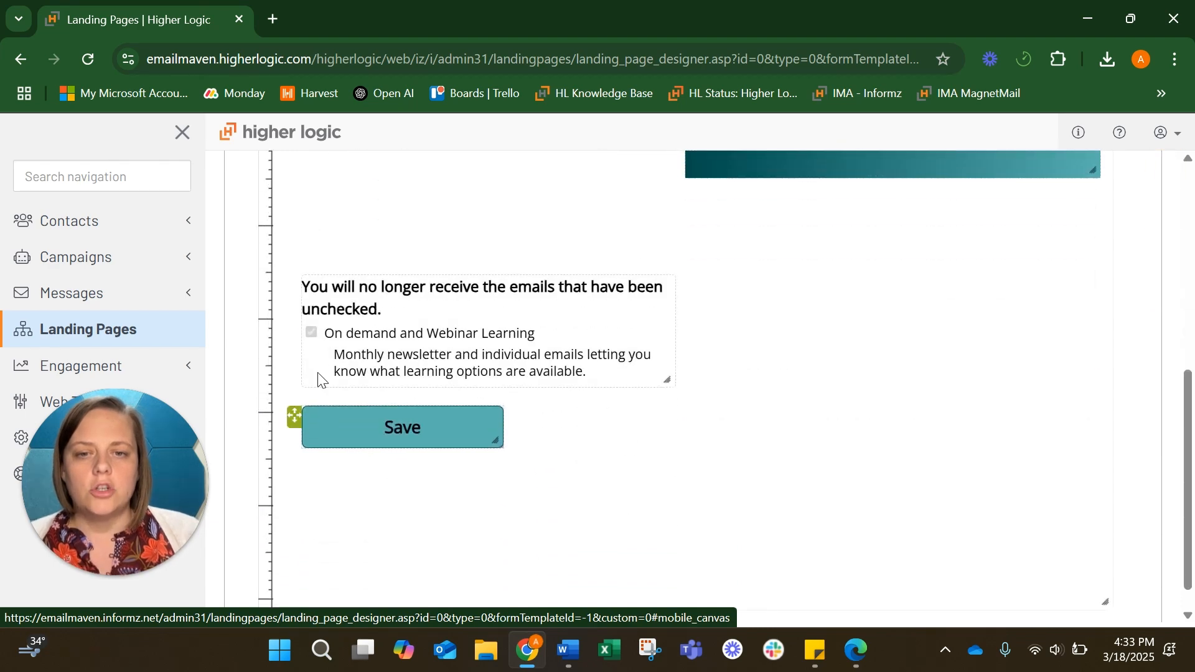
{"action": "mouse_move", "coordinate": [293, 283]}
{"action": "left_click_drag", "start_coordinate": [293, 283], "coordinate": [707, 241]}
{"action": "scroll", "coordinate": [511, 318], "scroll_direction": "up", "scroll_amount": 2}
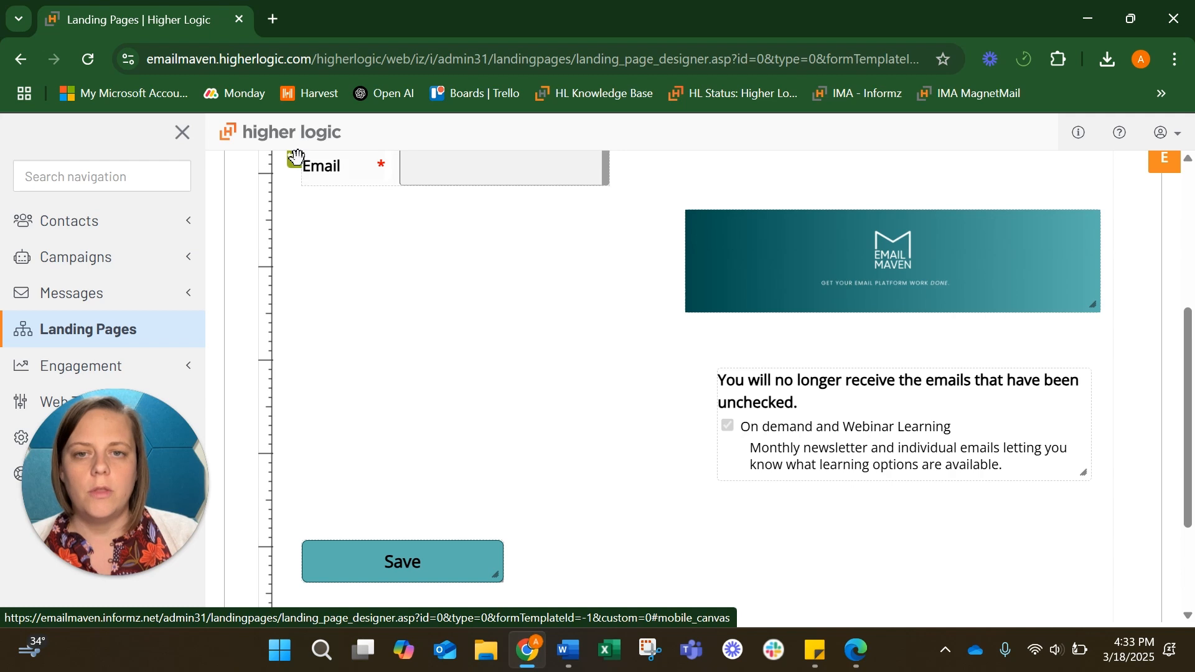
{"action": "scroll", "coordinate": [314, 286], "scroll_direction": "up", "scroll_amount": 1}
{"action": "mouse_move", "coordinate": [293, 200]}
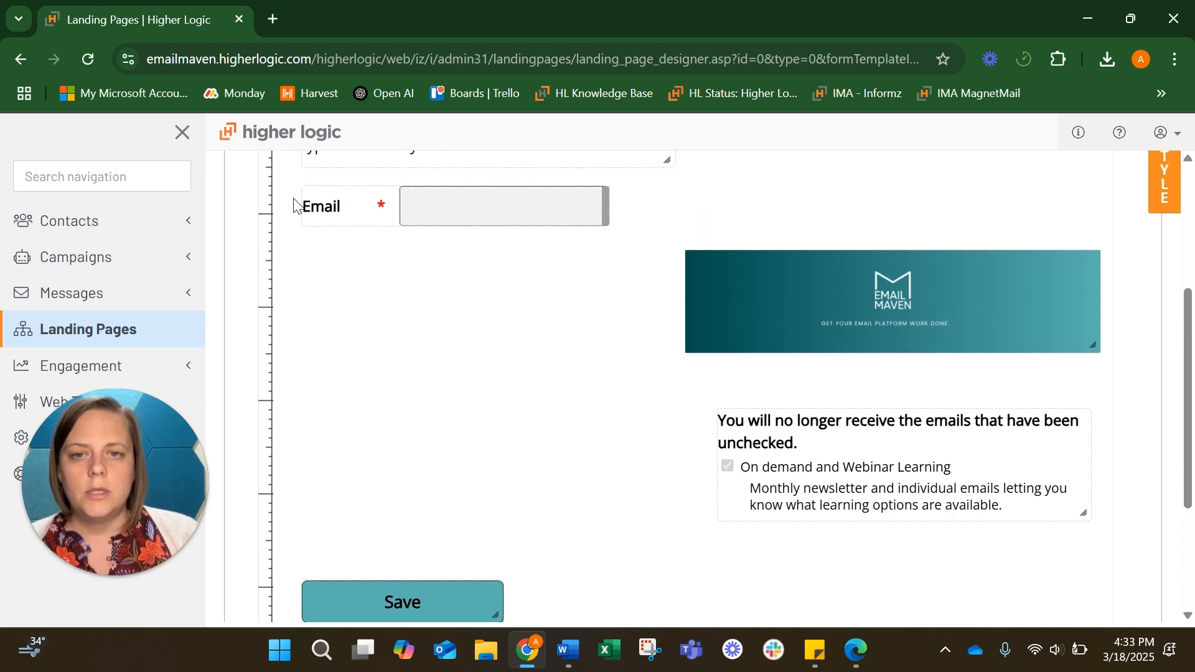
{"action": "left_click_drag", "start_coordinate": [291, 196], "coordinate": [289, 551]}
{"action": "scroll", "coordinate": [386, 476], "scroll_direction": "up", "scroll_amount": 6}
{"action": "mouse_move", "coordinate": [299, 355]}
{"action": "left_click_drag", "start_coordinate": [293, 355], "coordinate": [297, 547]}
{"action": "mouse_move", "coordinate": [293, 283]}
{"action": "left_click_drag", "start_coordinate": [291, 281], "coordinate": [301, 510]}
{"action": "mouse_move", "coordinate": [305, 287]}
{"action": "left_click_drag", "start_coordinate": [305, 286], "coordinate": [288, 488]}
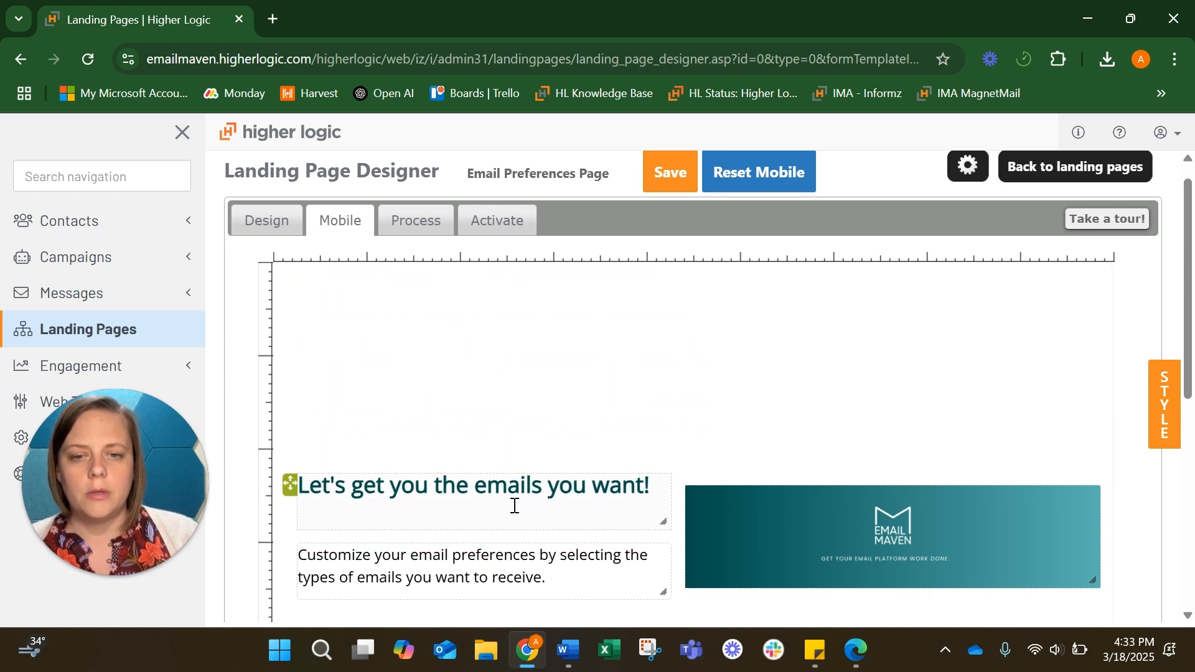
Put the logo banner at top-left with the heading, shortened, and the description stacked directly beneath
{"action": "left_click_drag", "start_coordinate": [673, 489], "coordinate": [267, 265]}
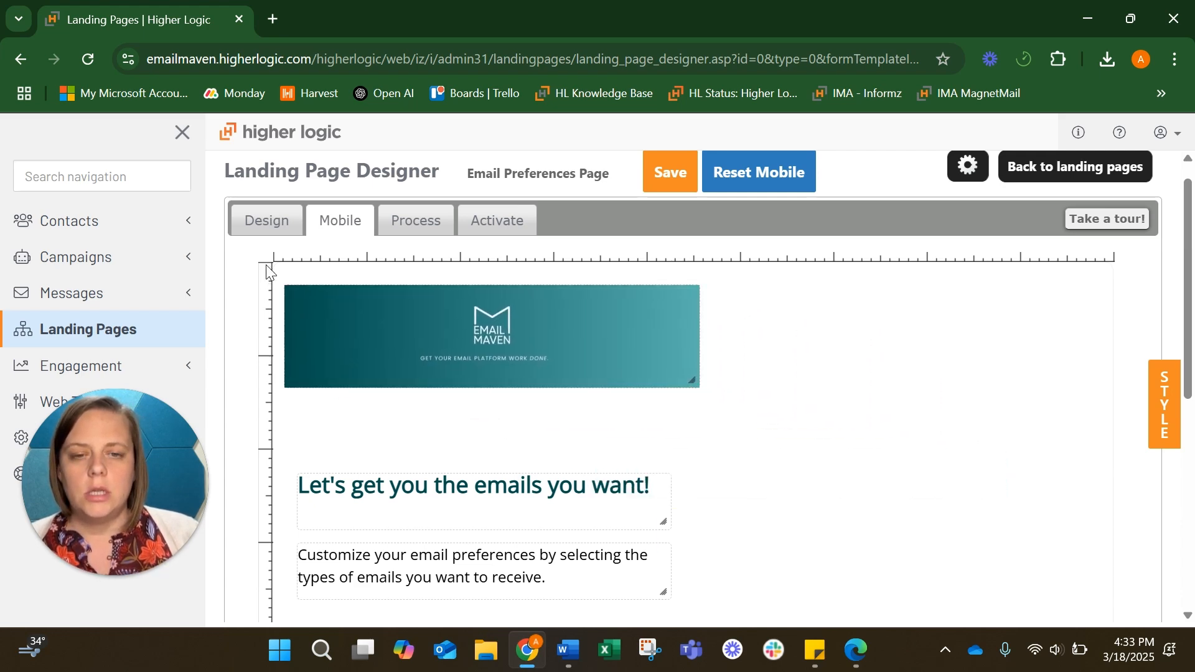
{"action": "scroll", "coordinate": [453, 379], "scroll_direction": "down", "scroll_amount": 1}
{"action": "left_click_drag", "start_coordinate": [288, 427], "coordinate": [278, 353]}
{"action": "left_click_drag", "start_coordinate": [293, 501], "coordinate": [277, 430]}
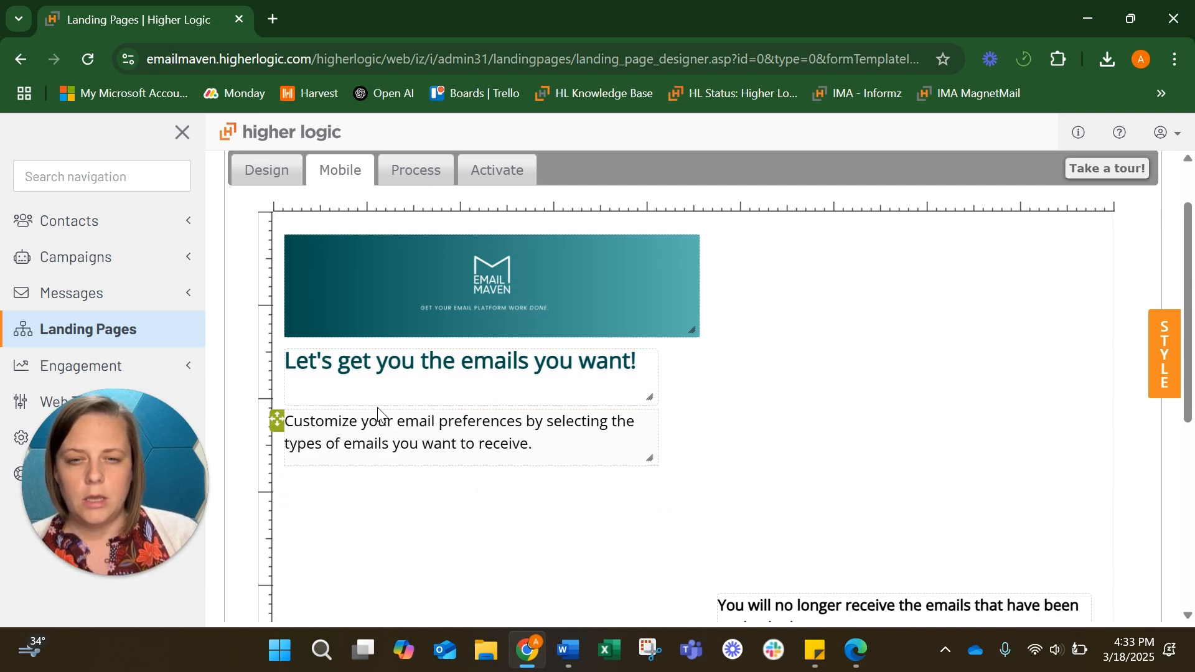
{"action": "left_click_drag", "start_coordinate": [374, 403], "coordinate": [373, 386]}
{"action": "left_click_drag", "start_coordinate": [276, 417], "coordinate": [275, 401]}
Place the checkbox list under the description, stretch it taller, and stack the Email field and Save button below
{"action": "mouse_move", "coordinate": [710, 596]}
{"action": "left_click_drag", "start_coordinate": [713, 593], "coordinate": [282, 464]}
{"action": "left_click_drag", "start_coordinate": [649, 556], "coordinate": [681, 622]}
{"action": "left_click_drag", "start_coordinate": [697, 563], "coordinate": [698, 609]}
{"action": "scroll", "coordinate": [702, 617], "scroll_direction": "down", "scroll_amount": 2}
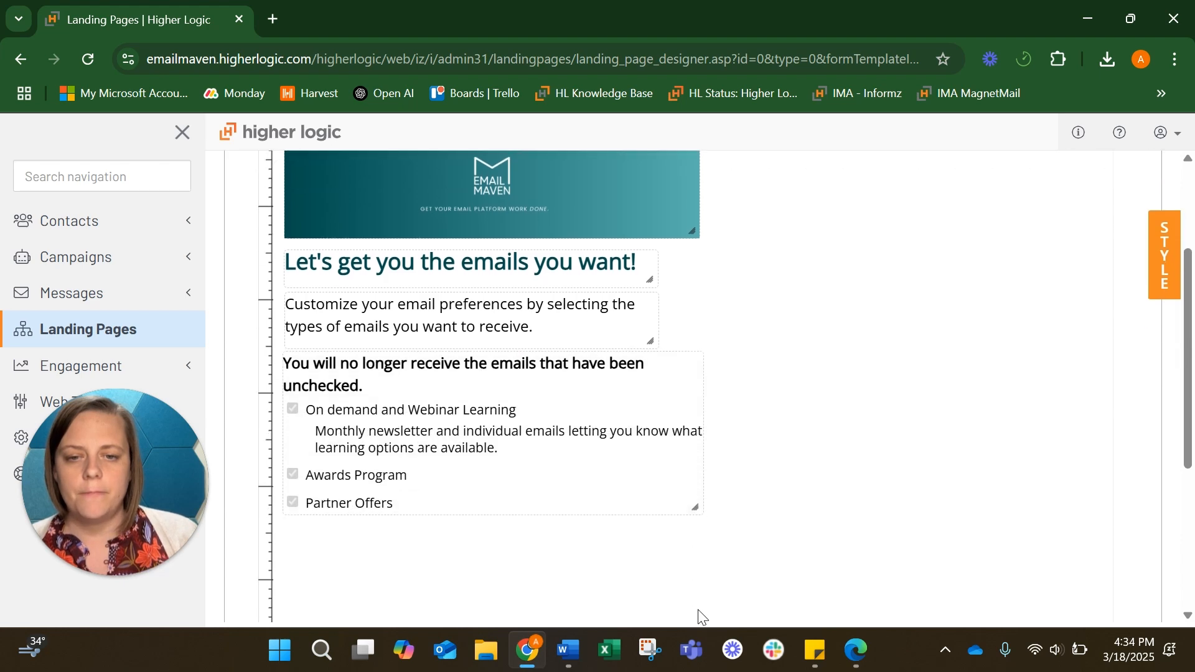
{"action": "left_click_drag", "start_coordinate": [673, 515], "coordinate": [674, 536]}
{"action": "scroll", "coordinate": [644, 568], "scroll_direction": "down", "scroll_amount": 2}
{"action": "left_click_drag", "start_coordinate": [293, 498], "coordinate": [281, 433]}
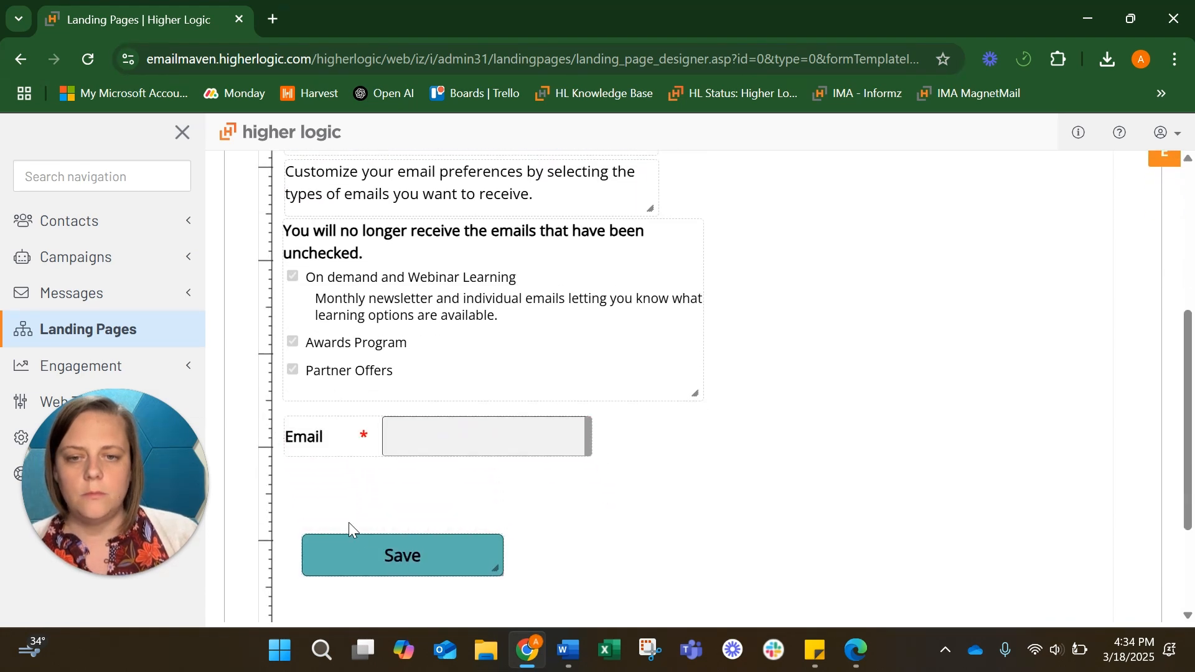
{"action": "left_click_drag", "start_coordinate": [295, 547], "coordinate": [277, 477]}
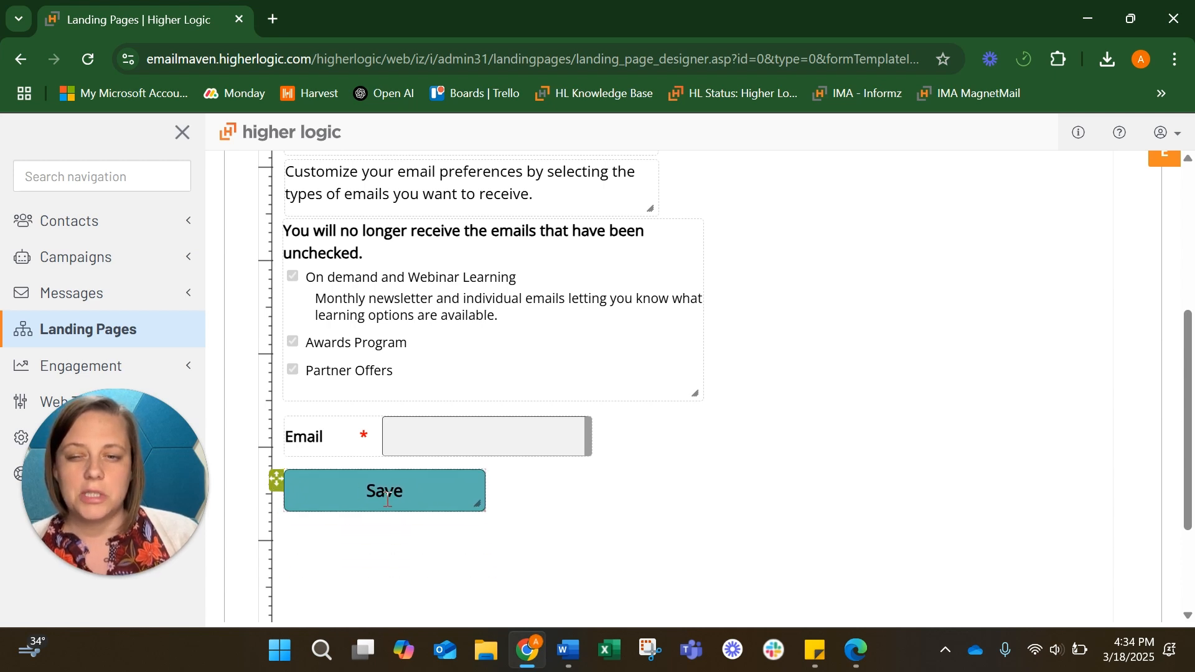
Narrow the mobile canvas slightly and shorten its height around the form
{"action": "scroll", "coordinate": [1033, 350], "scroll_direction": "up", "scroll_amount": 3}
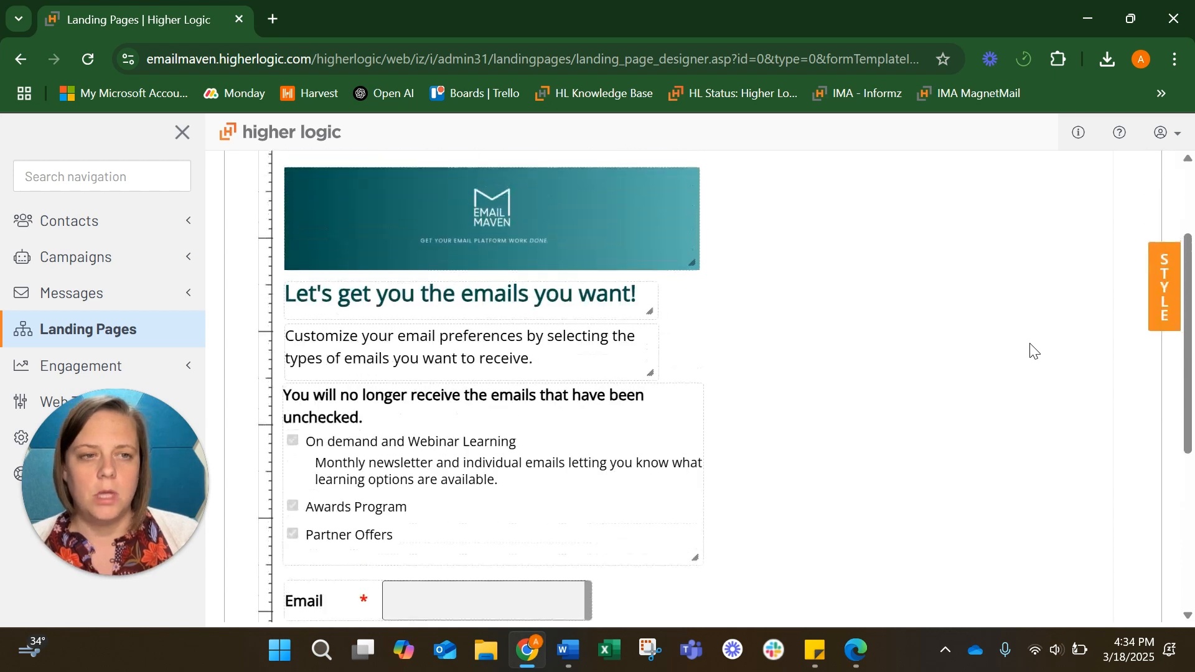
{"action": "scroll", "coordinate": [1034, 351], "scroll_direction": "up", "scroll_amount": 1}
{"action": "left_click_drag", "start_coordinate": [1113, 412], "coordinate": [920, 402]}
{"action": "scroll", "coordinate": [920, 401], "scroll_direction": "down", "scroll_amount": 6}
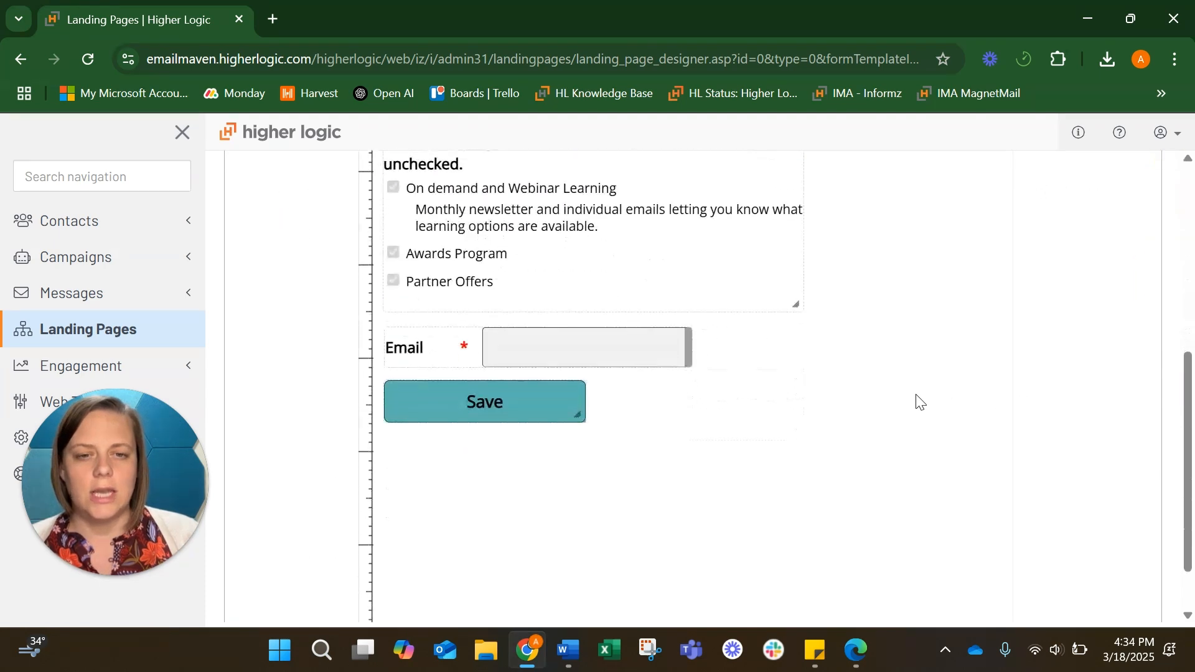
{"action": "left_click_drag", "start_coordinate": [796, 577], "coordinate": [798, 566]}
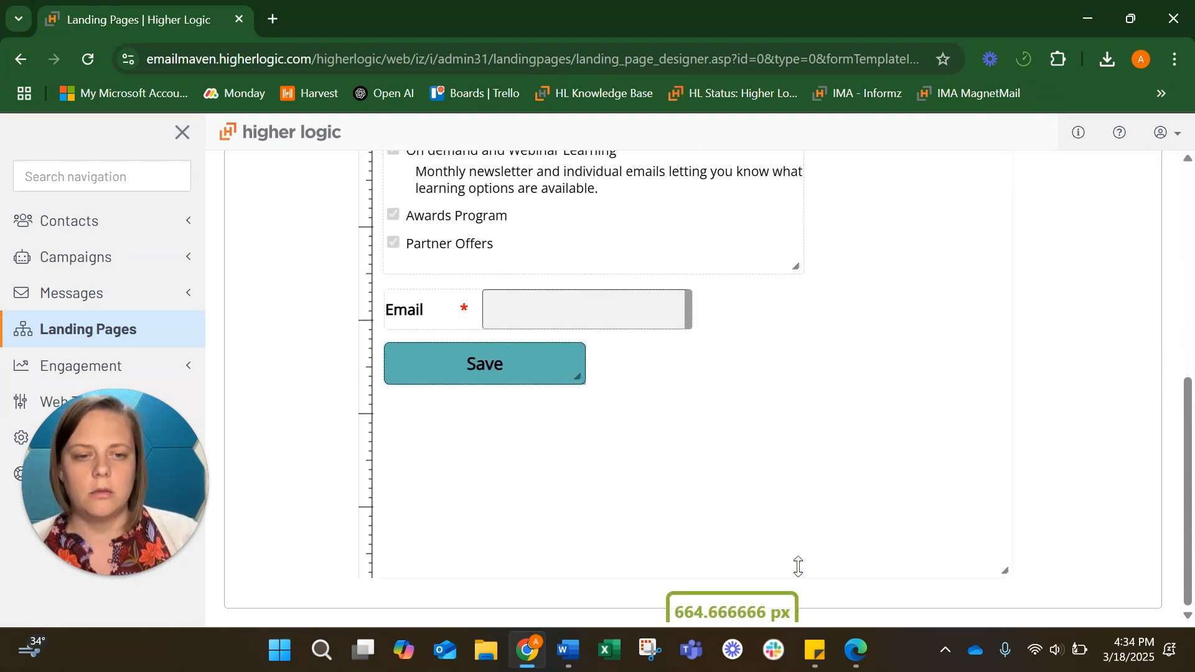
{"action": "scroll", "coordinate": [797, 470], "scroll_direction": "up", "scroll_amount": 7}
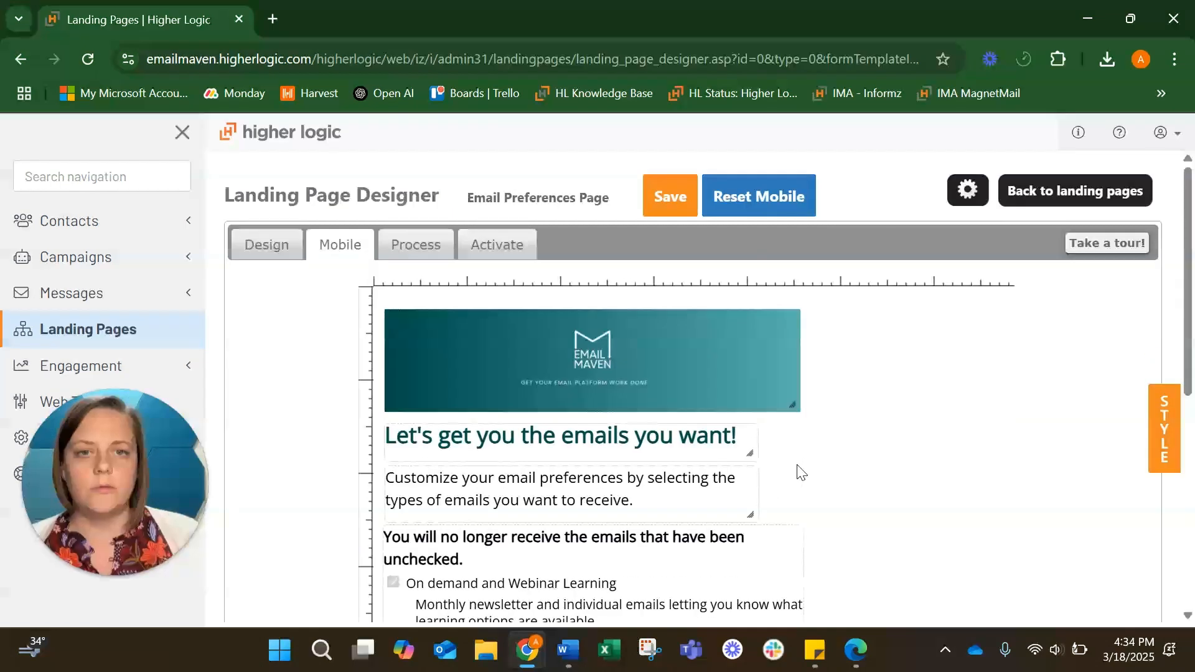
Save the Email Preferences Page changes and bring up the Activate tab's testing options
{"action": "left_click", "coordinate": [674, 193]}
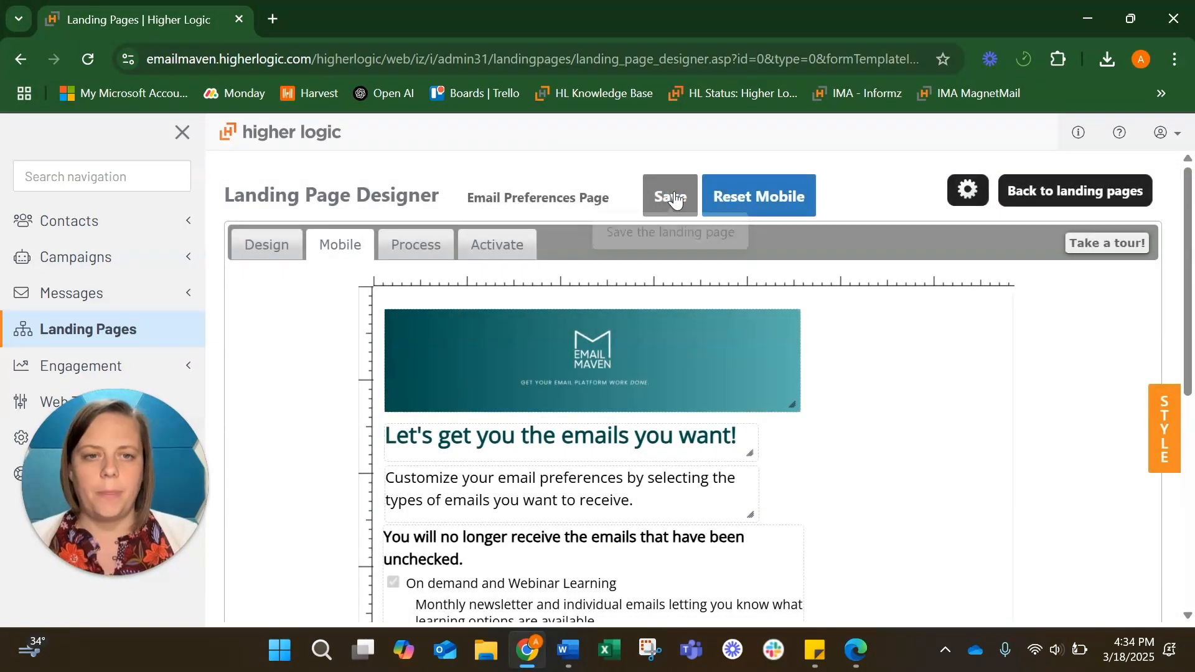
{"action": "left_click", "coordinate": [495, 248]}
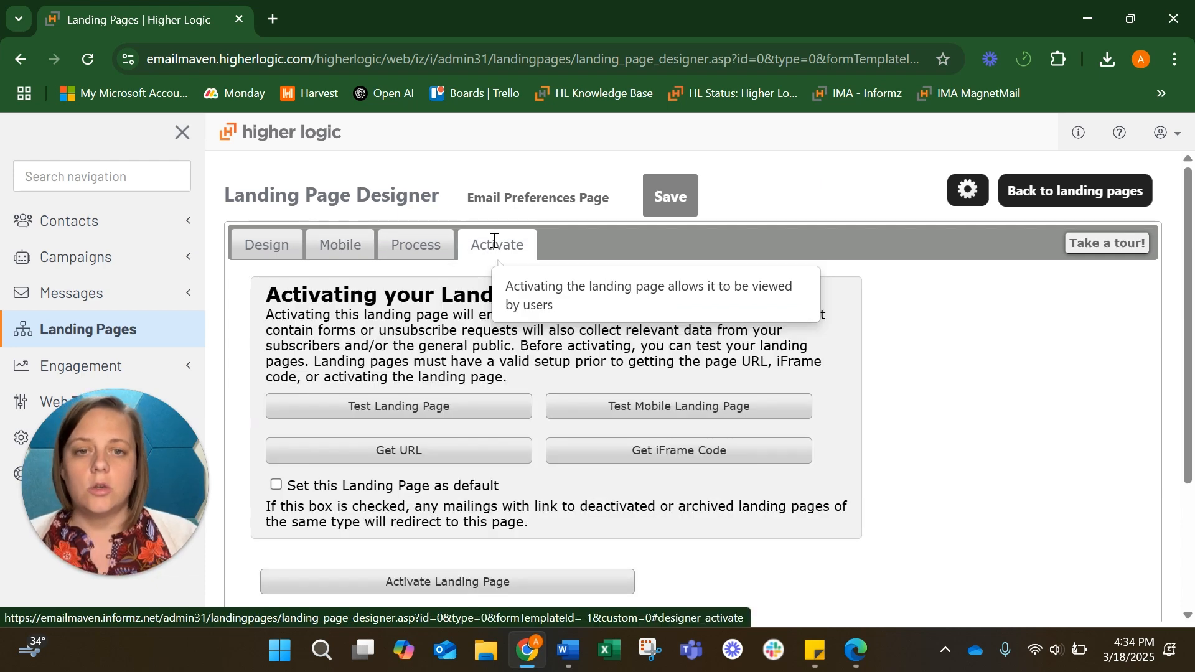
{"action": "left_click", "coordinate": [401, 407]}
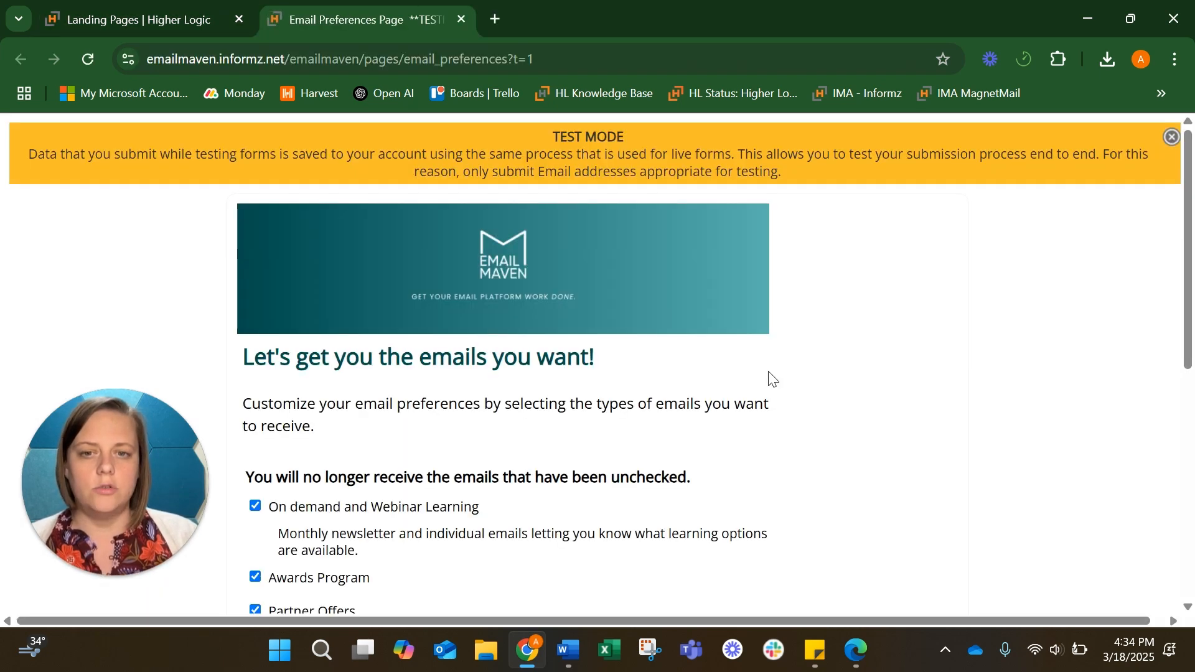
{"action": "scroll", "coordinate": [772, 379], "scroll_direction": "down", "scroll_amount": 2}
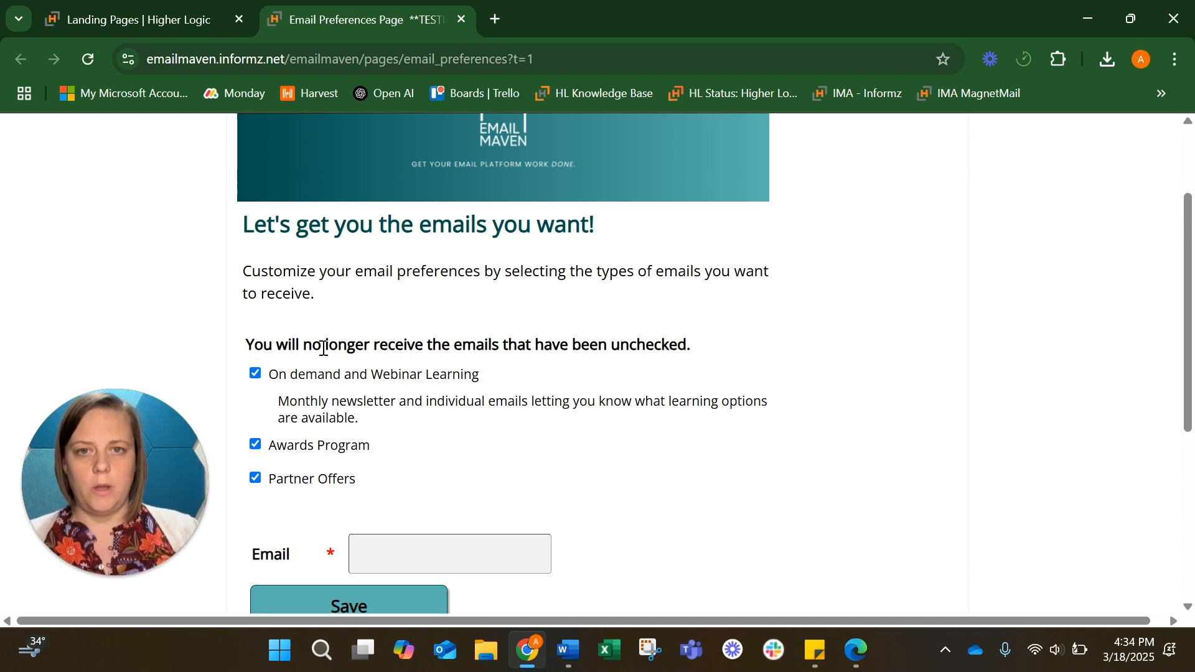
{"action": "scroll", "coordinate": [324, 348], "scroll_direction": "up", "scroll_amount": 2}
{"action": "scroll", "coordinate": [324, 348], "scroll_direction": "right", "scroll_amount": 1}
{"action": "scroll", "coordinate": [324, 348], "scroll_direction": "left", "scroll_amount": 1}
{"action": "scroll", "coordinate": [324, 348], "scroll_direction": "down", "scroll_amount": 4}
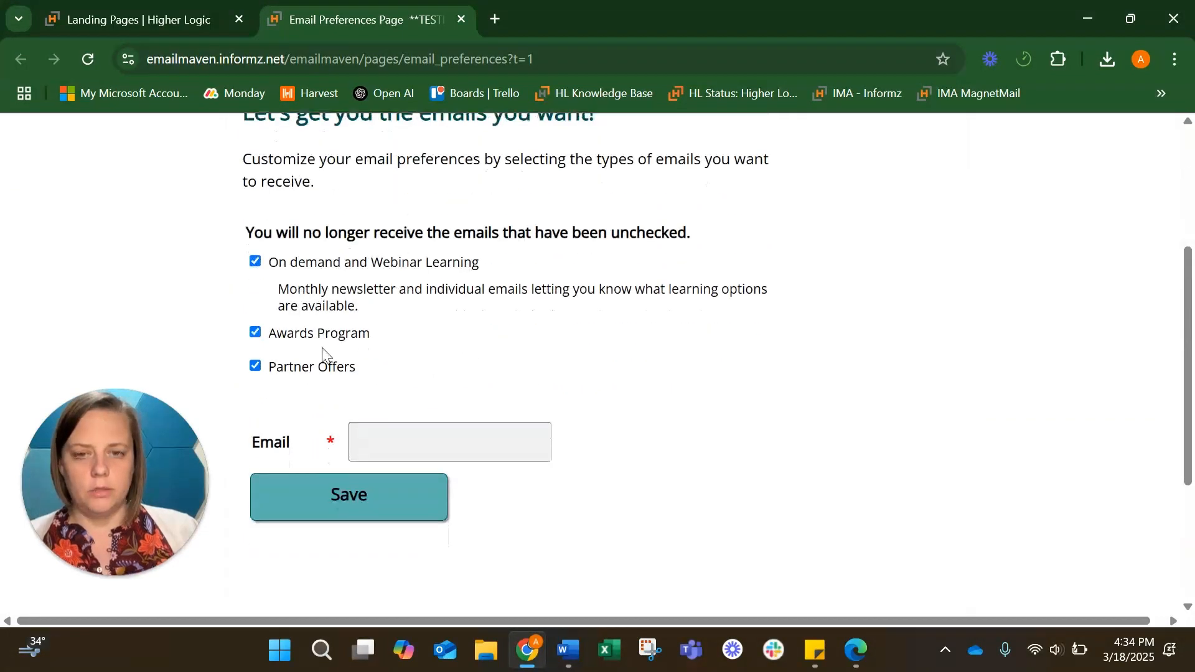
{"action": "scroll", "coordinate": [322, 353], "scroll_direction": "down", "scroll_amount": 2}
{"action": "scroll", "coordinate": [323, 353], "scroll_direction": "up", "scroll_amount": 5}
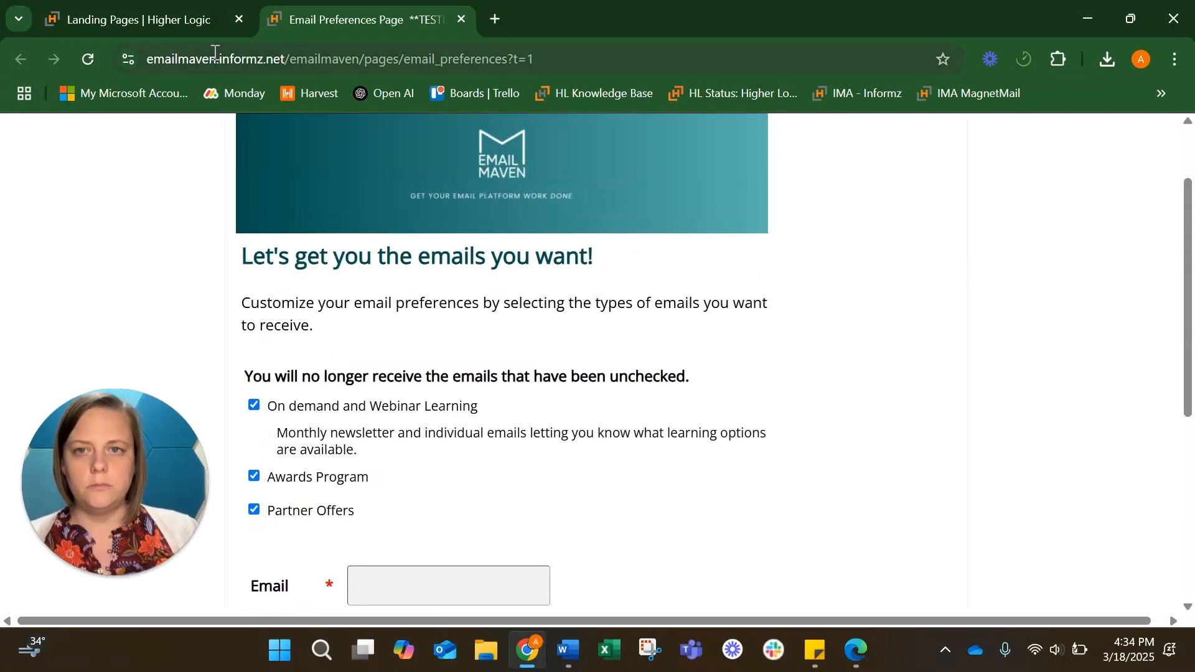
{"action": "left_click", "coordinate": [462, 20]}
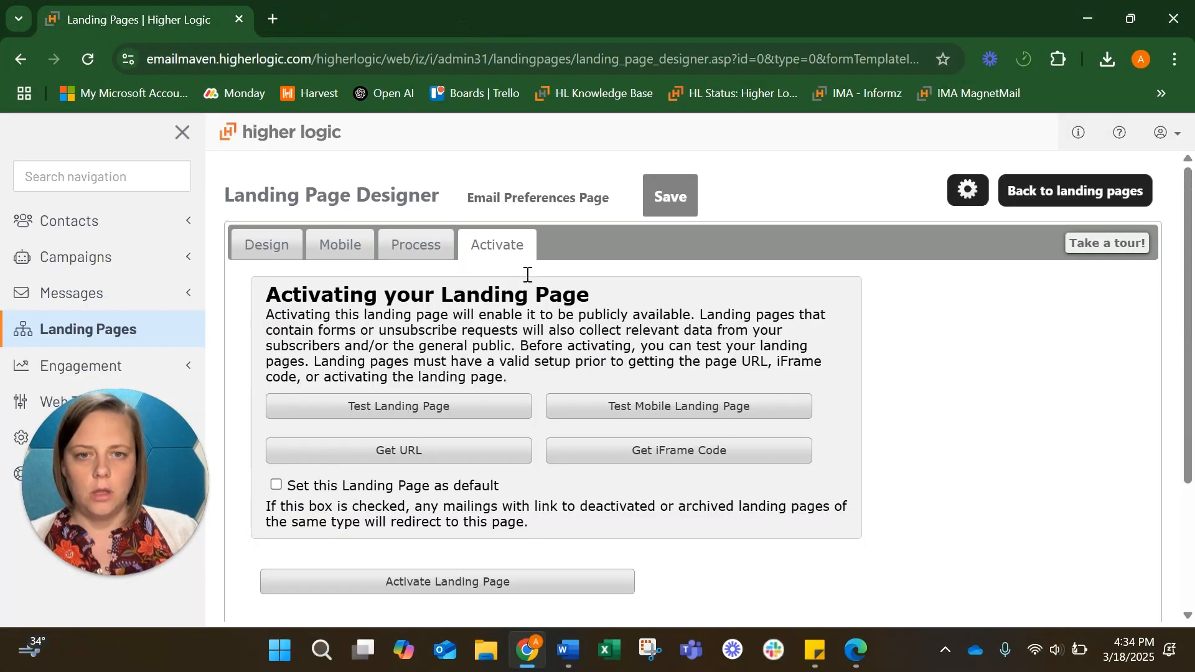
{"action": "left_click", "coordinate": [678, 418]}
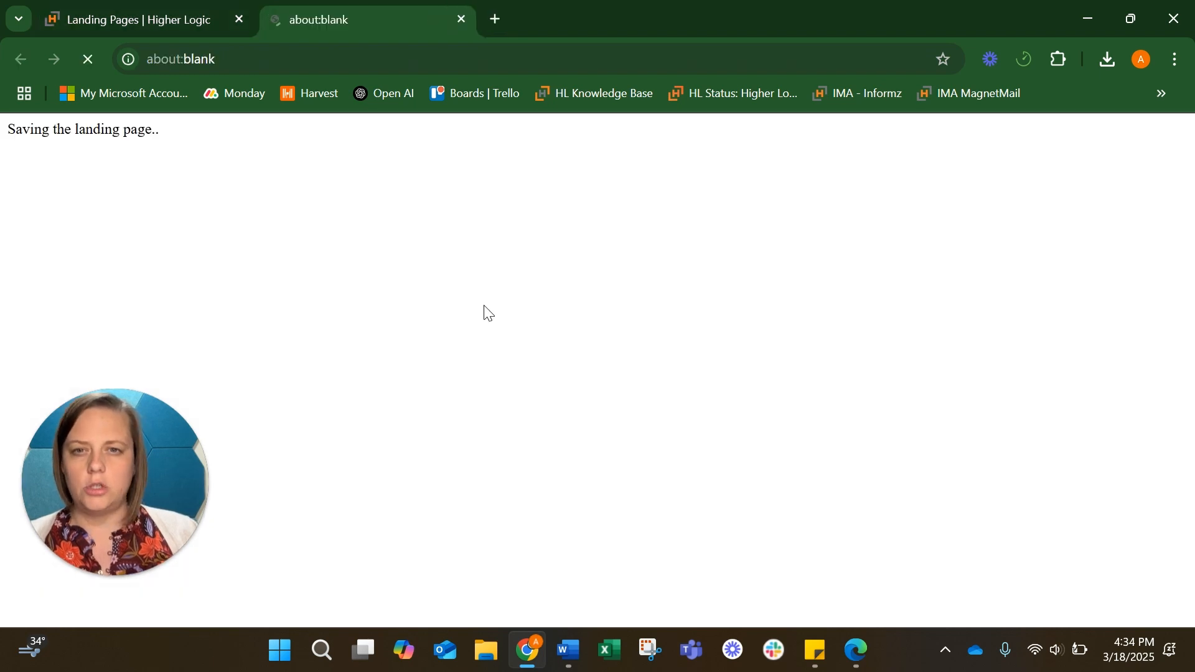
{"action": "scroll", "coordinate": [486, 313], "scroll_direction": "down", "scroll_amount": 2}
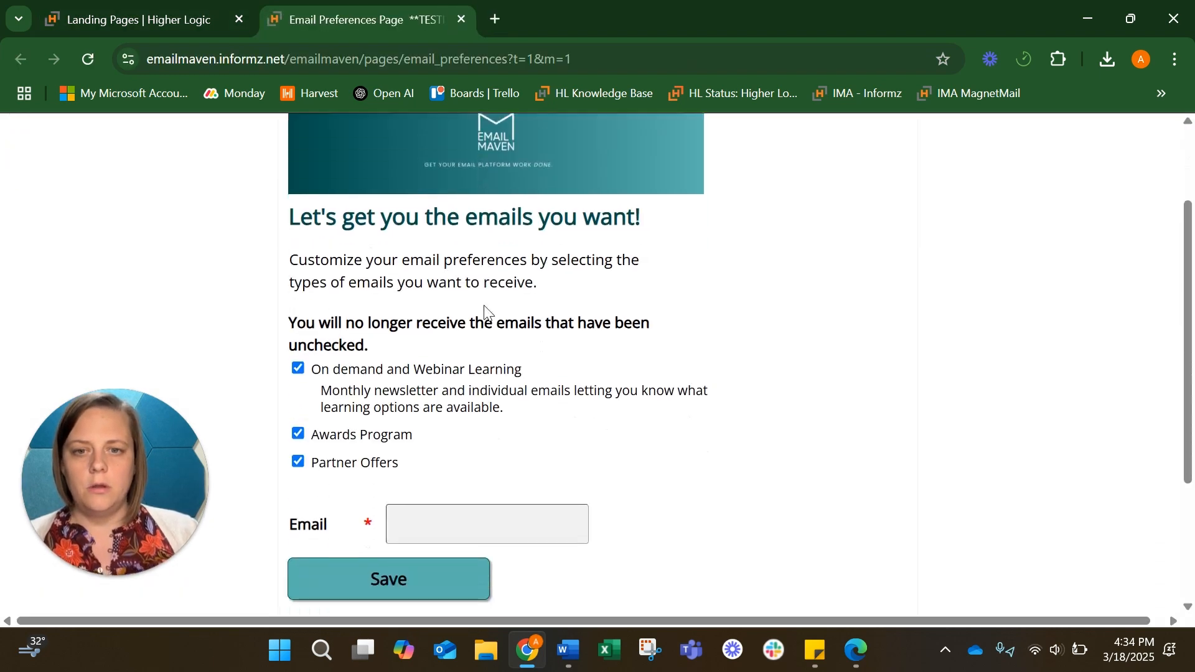
{"action": "scroll", "coordinate": [485, 314], "scroll_direction": "down", "scroll_amount": 1}
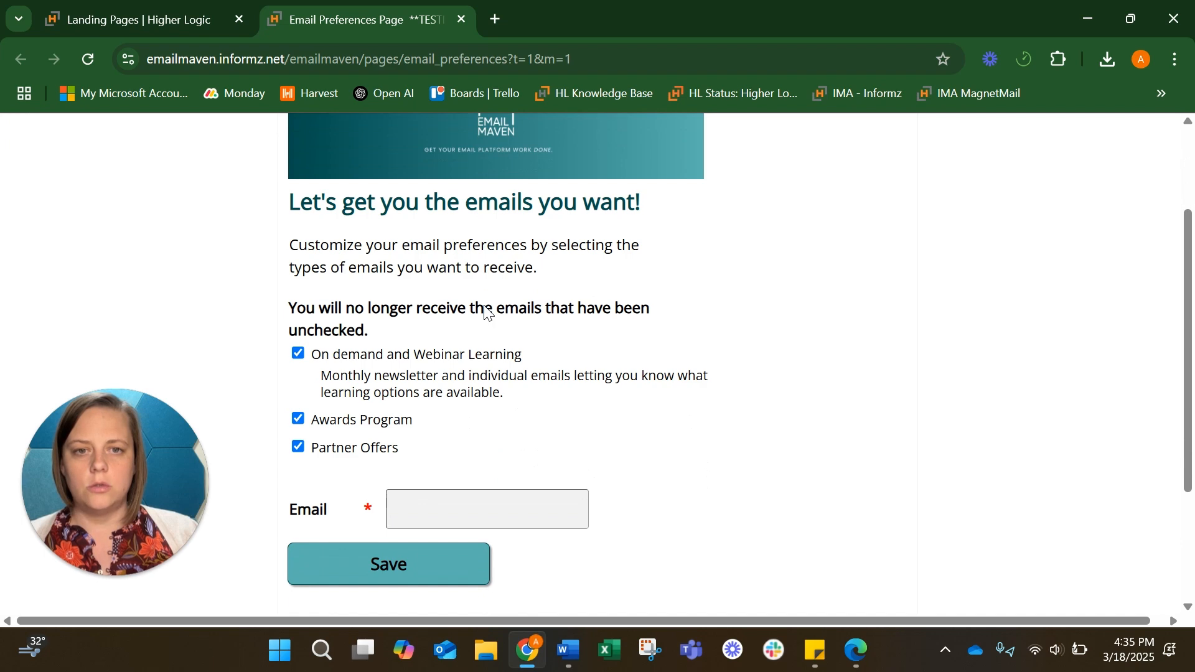
{"action": "scroll", "coordinate": [487, 312], "scroll_direction": "up", "scroll_amount": 3}
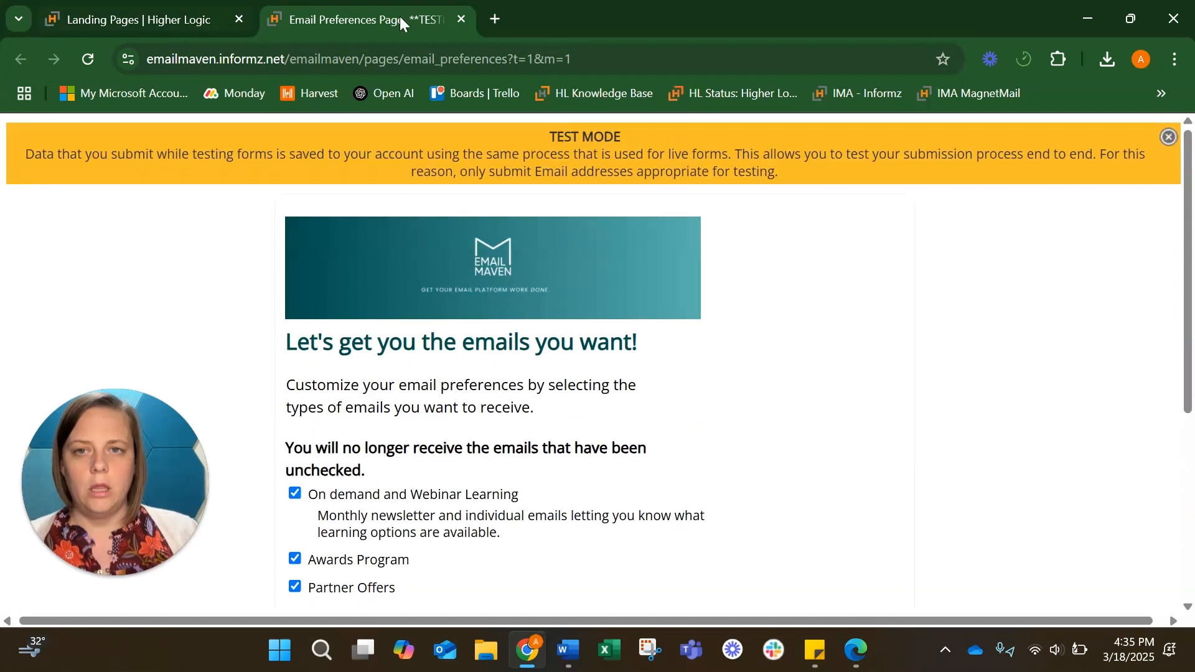
{"action": "left_click", "coordinate": [462, 19]}
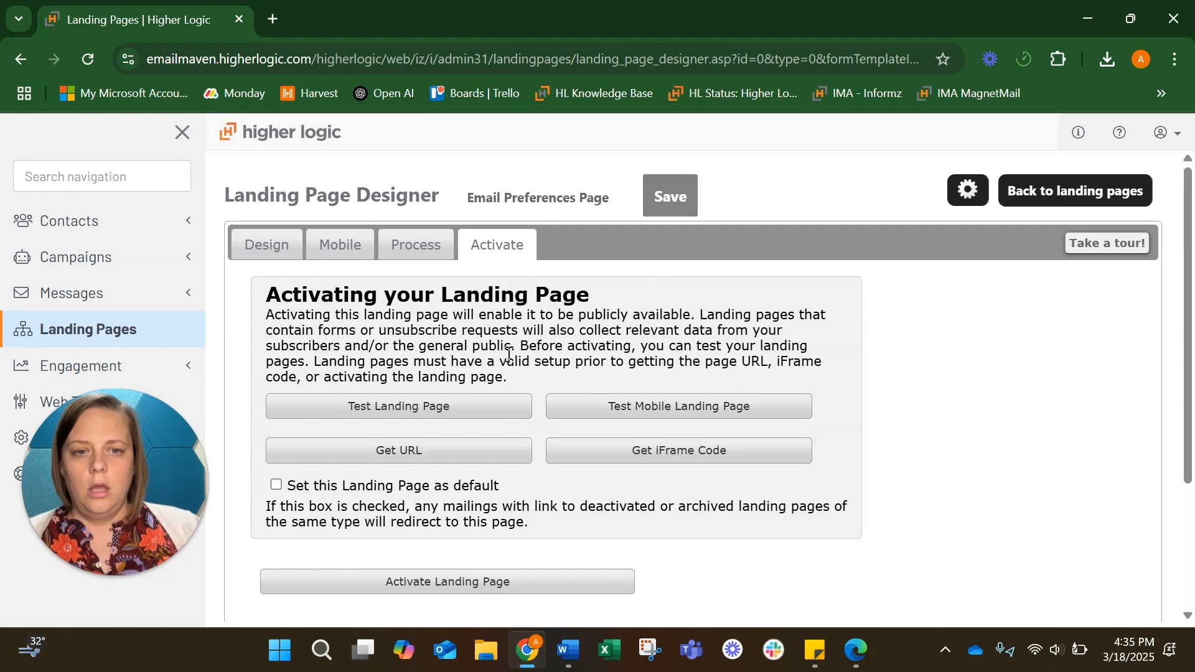
{"action": "left_click", "coordinate": [436, 242]}
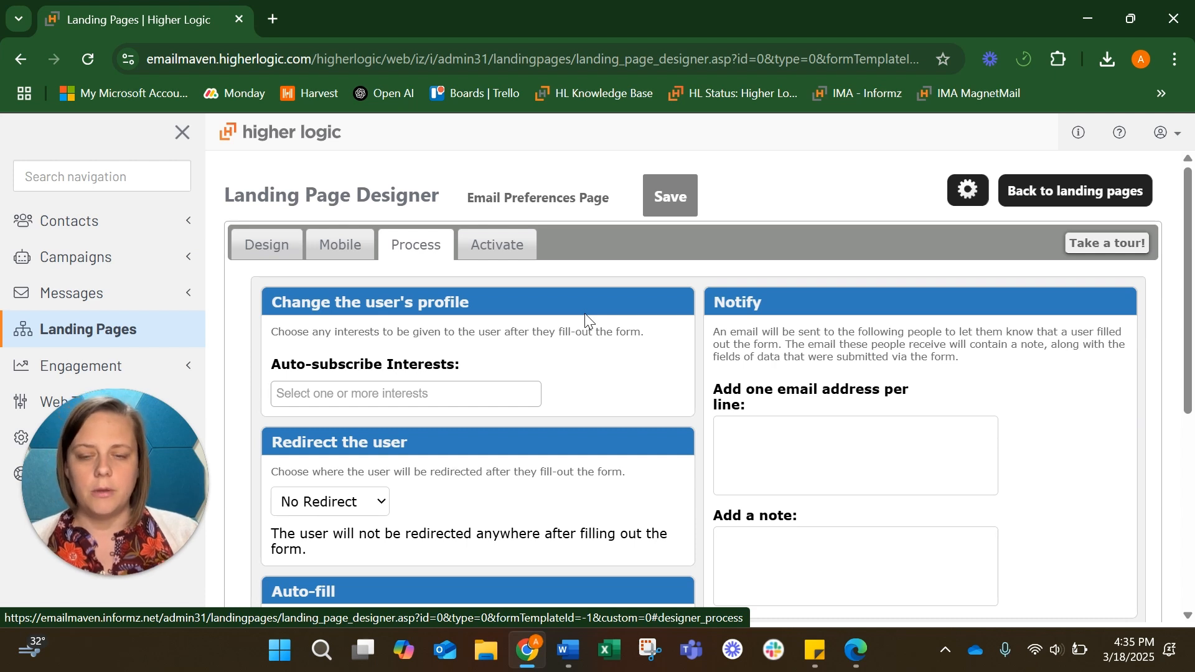
{"action": "scroll", "coordinate": [547, 329], "scroll_direction": "down", "scroll_amount": 1}
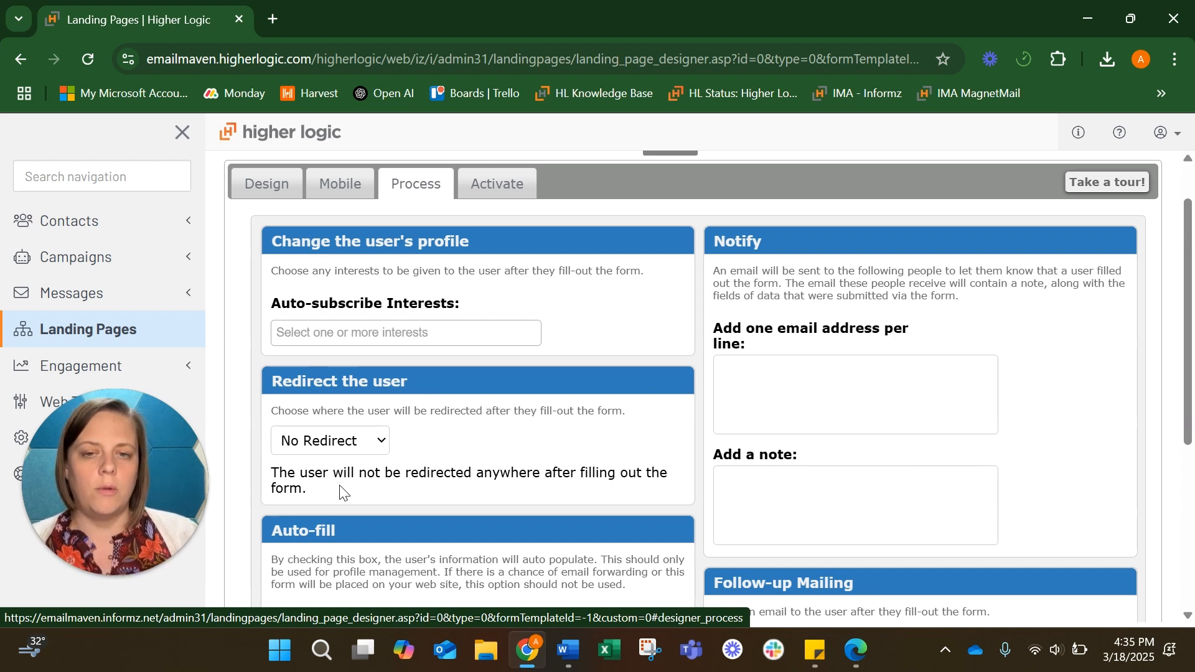
{"action": "left_click", "coordinate": [345, 450]}
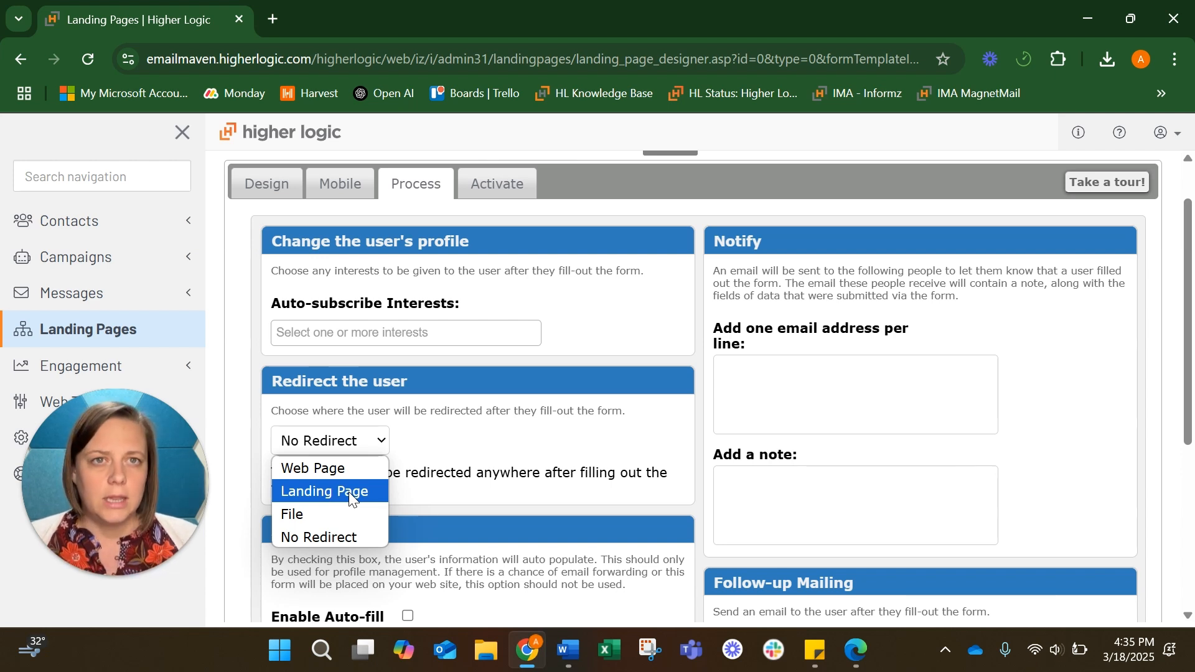
{"action": "left_click", "coordinate": [343, 470]}
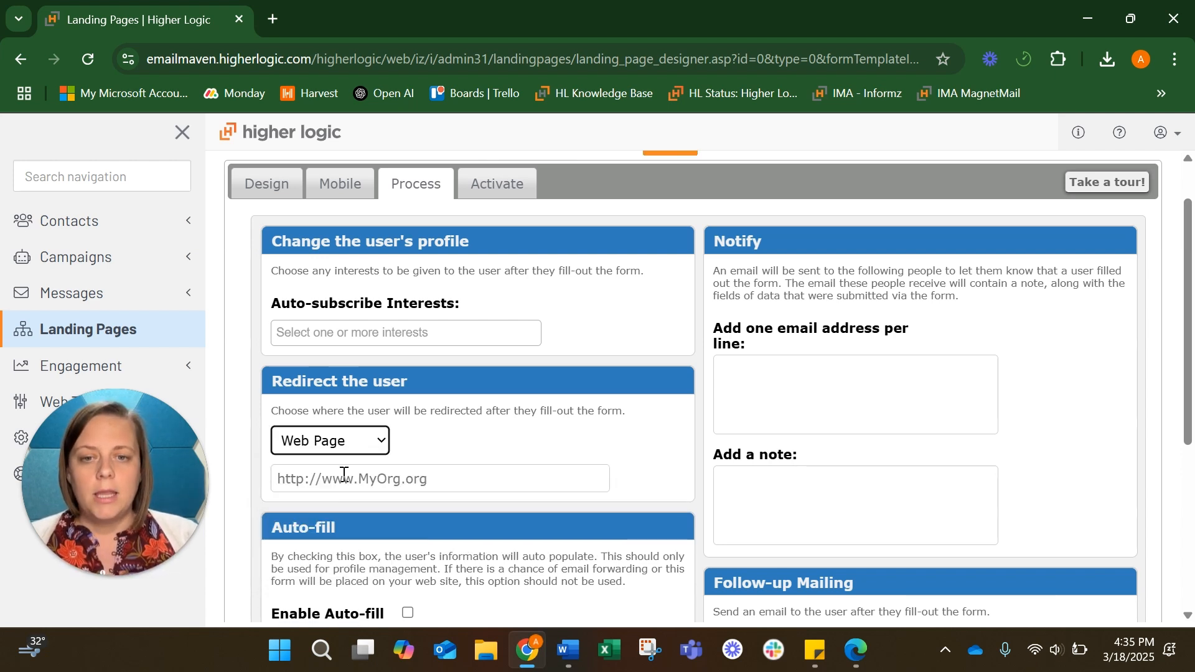
{"action": "left_click", "coordinate": [400, 478]}
{"action": "left_click", "coordinate": [416, 589]}
{"action": "left_click", "coordinate": [462, 439]}
Save the landing page with the new redirect setting
{"action": "scroll", "coordinate": [460, 436], "scroll_direction": "down", "scroll_amount": 4}
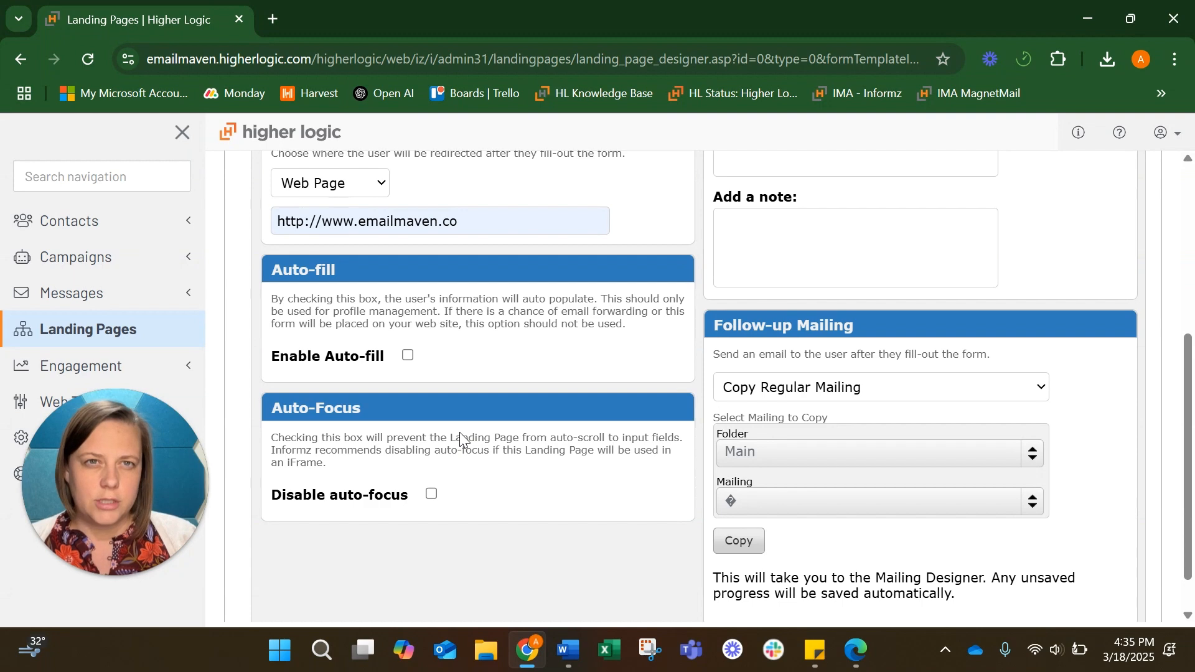
{"action": "scroll", "coordinate": [459, 432], "scroll_direction": "up", "scroll_amount": 3}
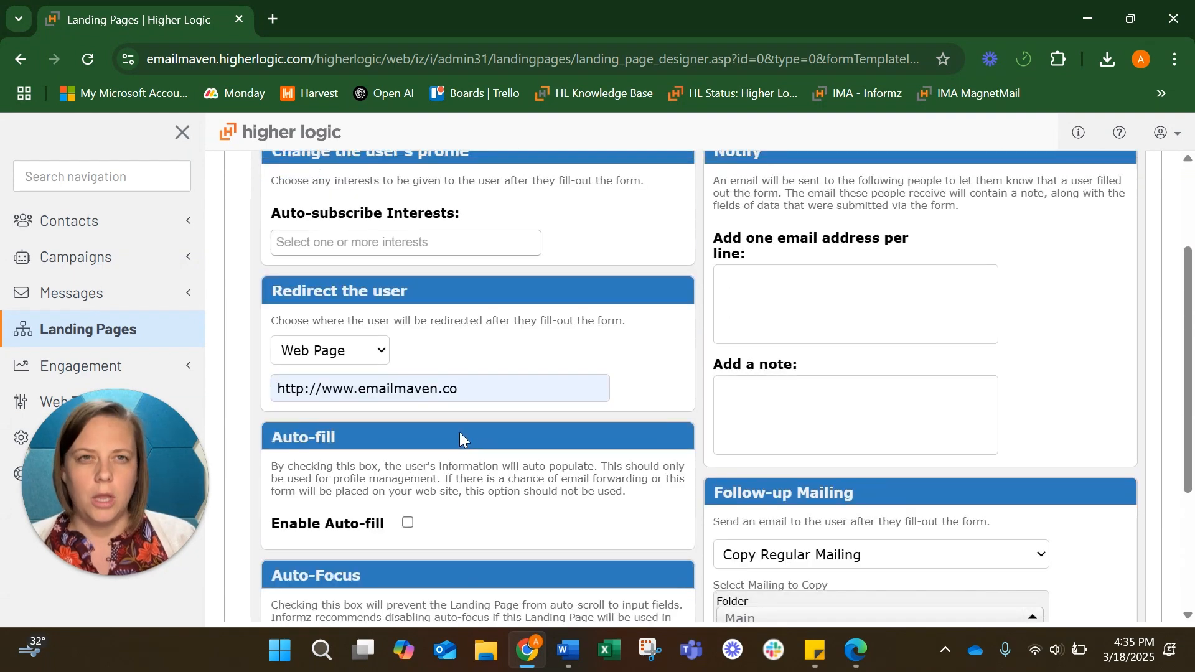
{"action": "scroll", "coordinate": [459, 432], "scroll_direction": "up", "scroll_amount": 3}
{"action": "scroll", "coordinate": [460, 432], "scroll_direction": "down", "scroll_amount": 5}
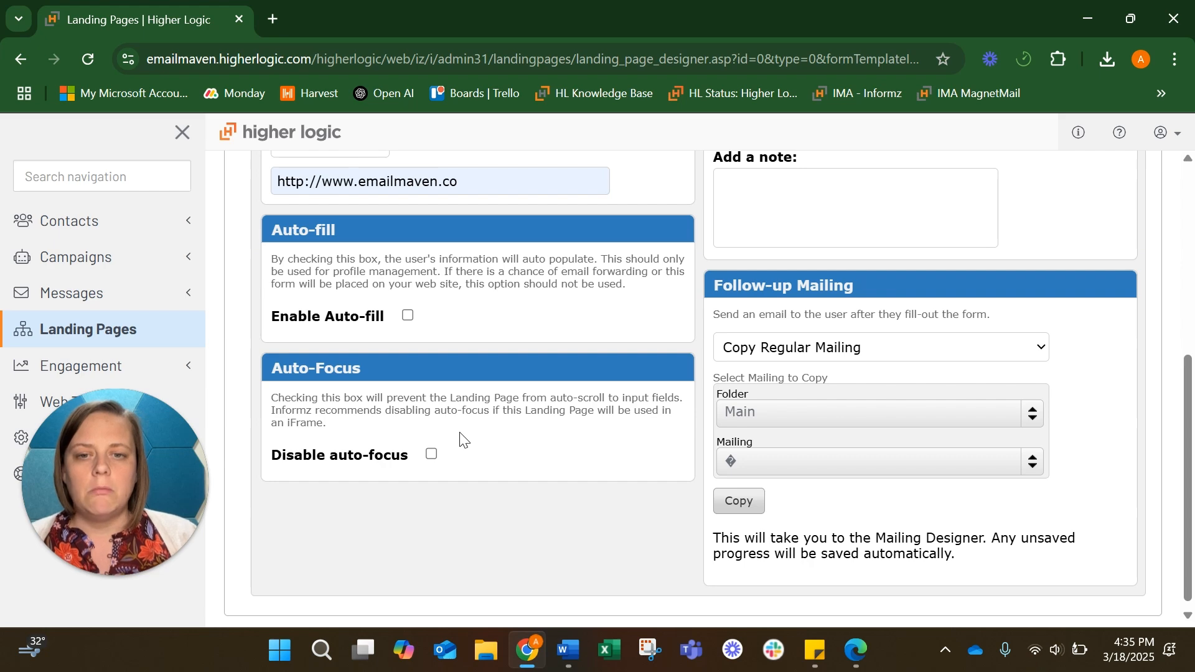
{"action": "scroll", "coordinate": [460, 440], "scroll_direction": "up", "scroll_amount": 6}
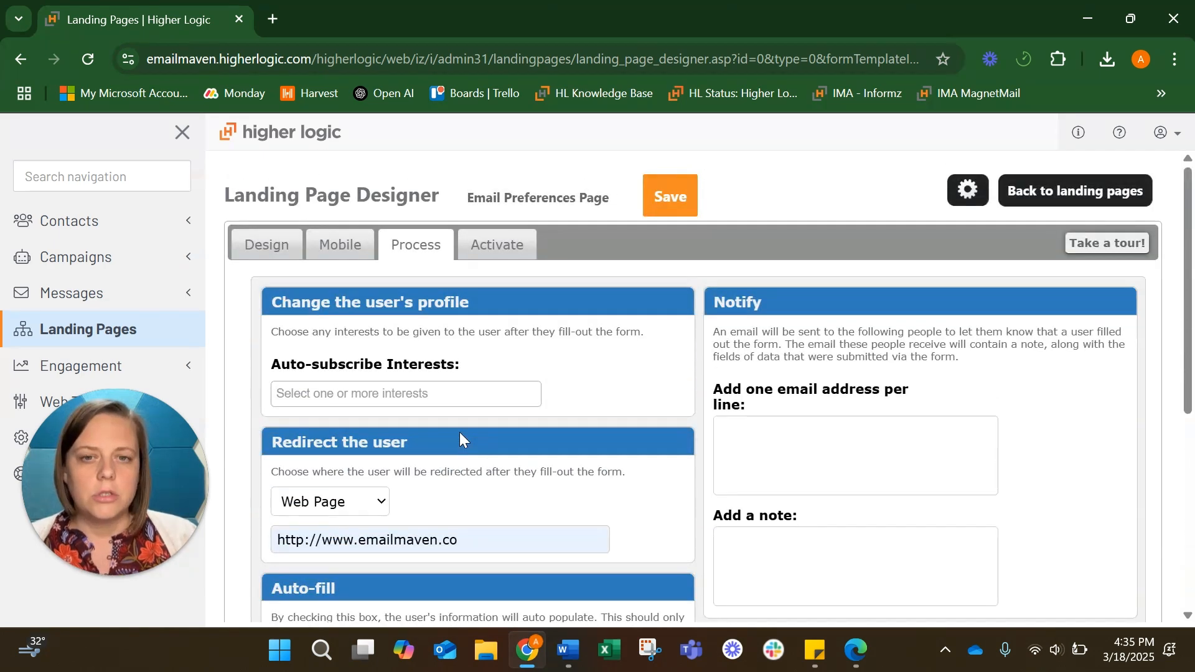
{"action": "left_click", "coordinate": [671, 196]}
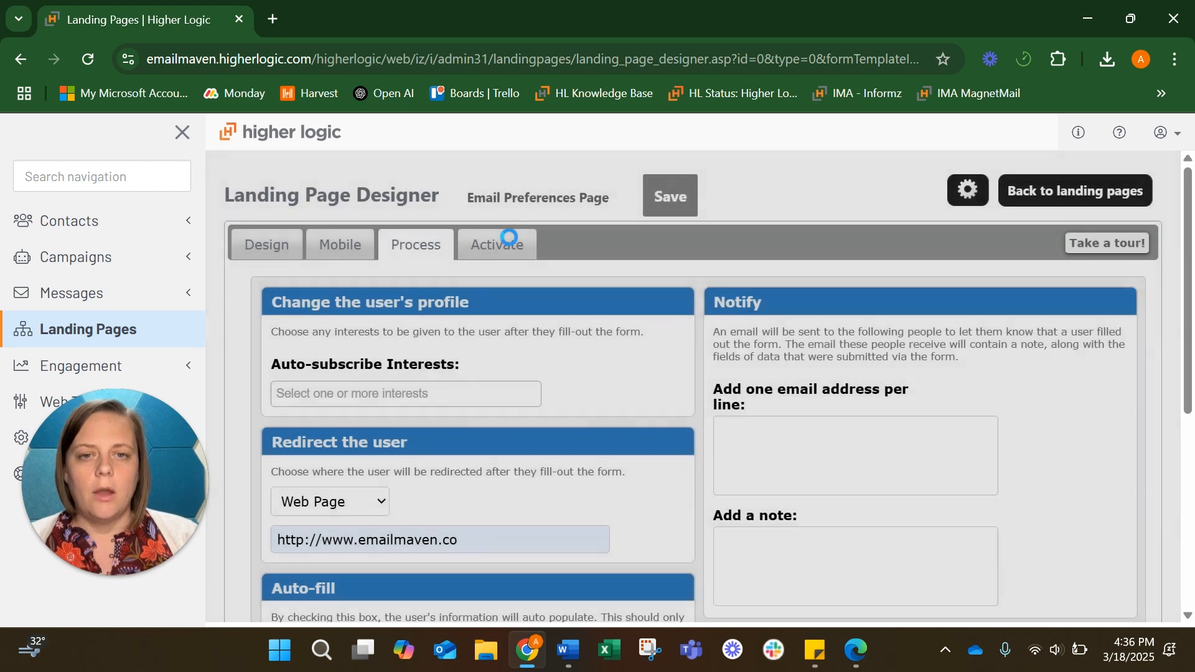
Activate the Email Preferences Page from its Activate tab
{"action": "left_click", "coordinate": [510, 243]}
{"action": "scroll", "coordinate": [561, 280], "scroll_direction": "down", "scroll_amount": 1}
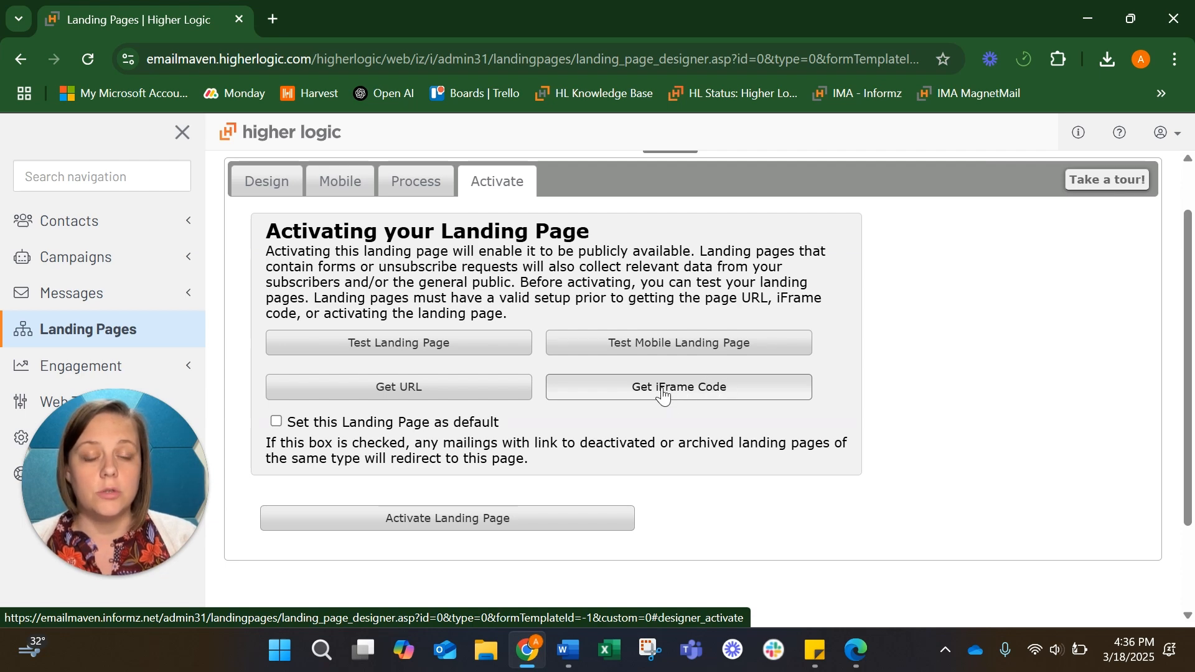
{"action": "left_click", "coordinate": [447, 523]}
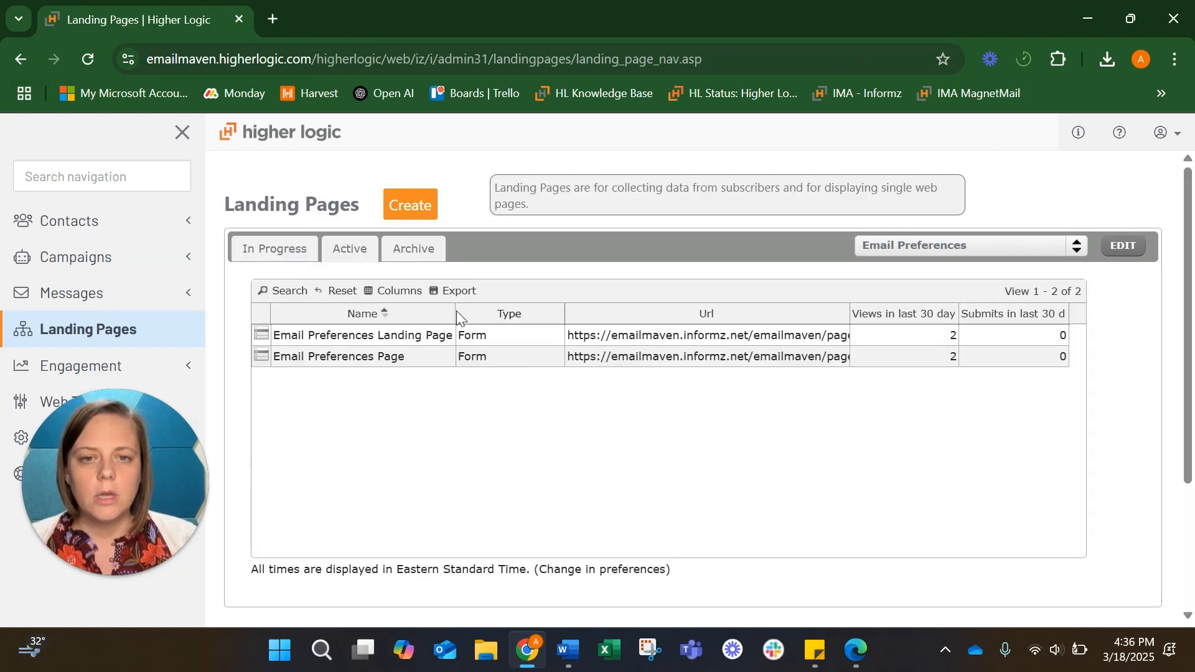
Move the Type column before Name, then open System Settings down to Message Categories
{"action": "left_click_drag", "start_coordinate": [451, 312], "coordinate": [459, 316]}
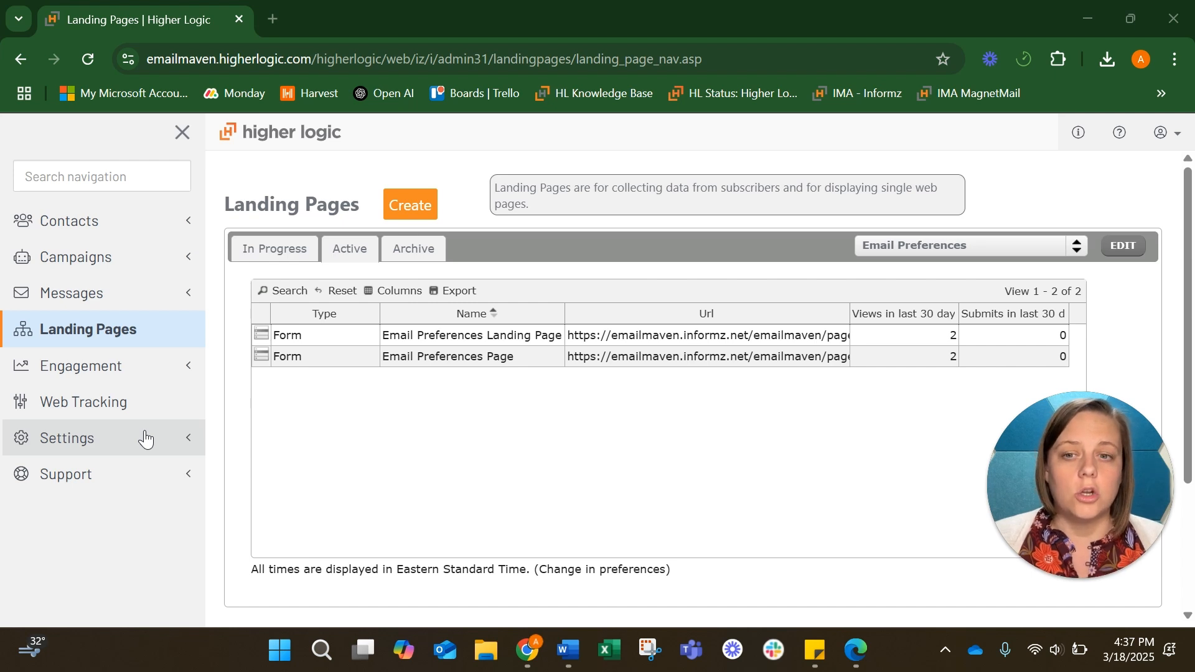
{"action": "left_click", "coordinate": [53, 445]}
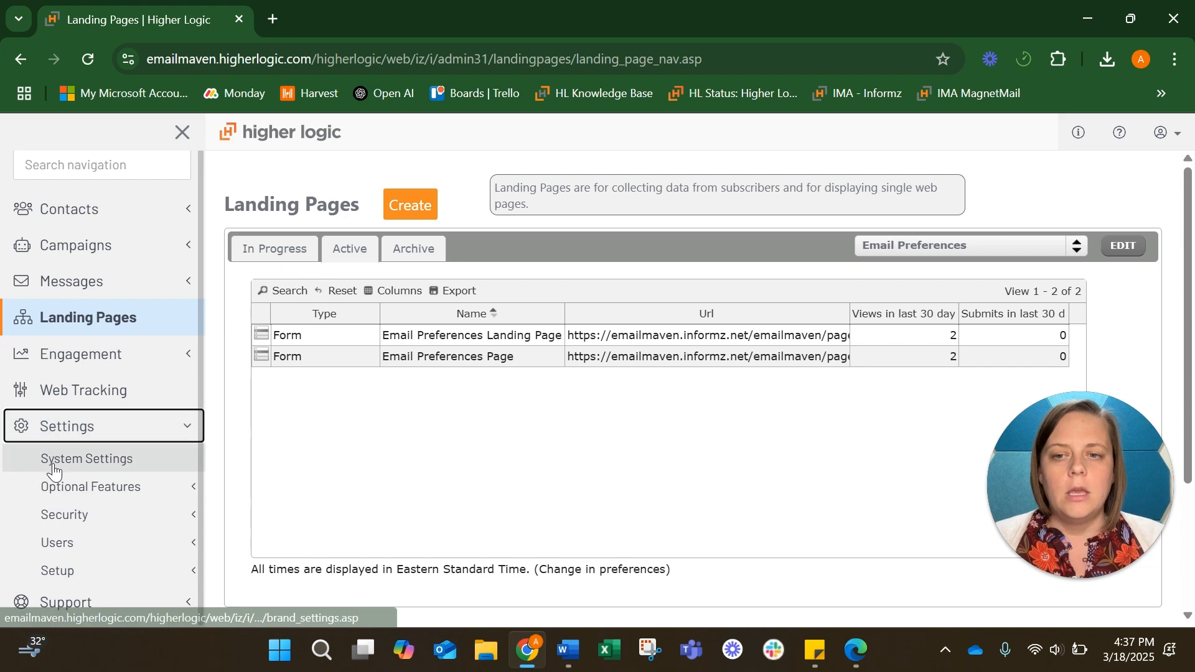
{"action": "left_click", "coordinate": [52, 463]}
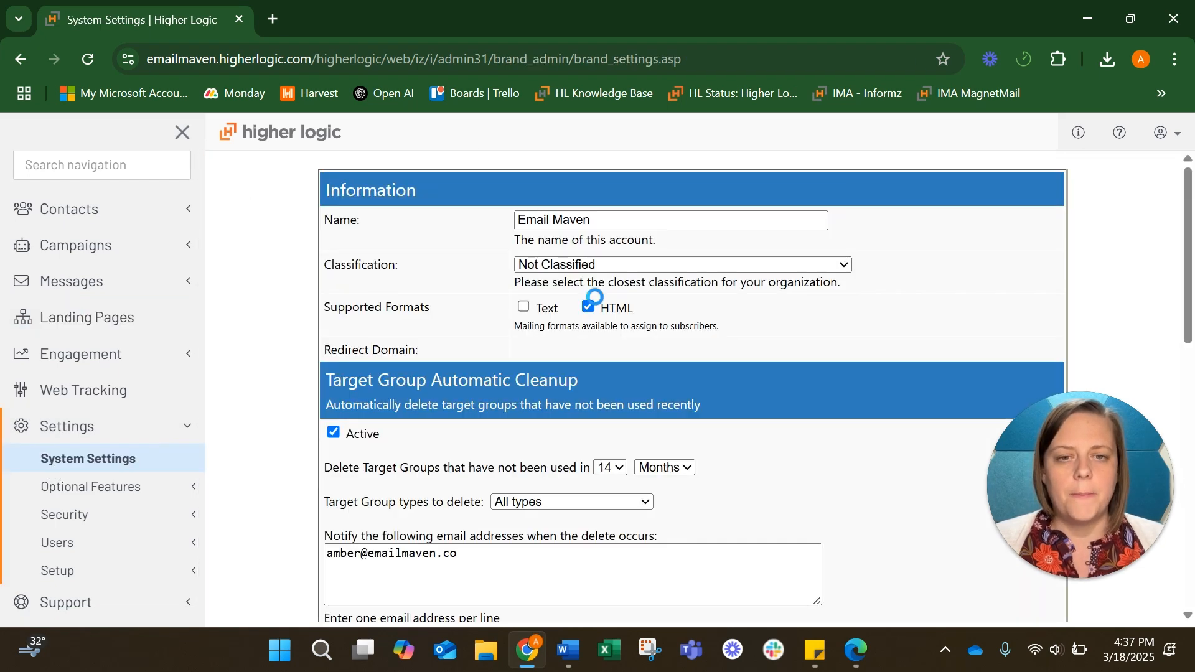
{"action": "scroll", "coordinate": [594, 297], "scroll_direction": "down", "scroll_amount": 3}
{"action": "scroll", "coordinate": [594, 297], "scroll_direction": "down", "scroll_amount": 5}
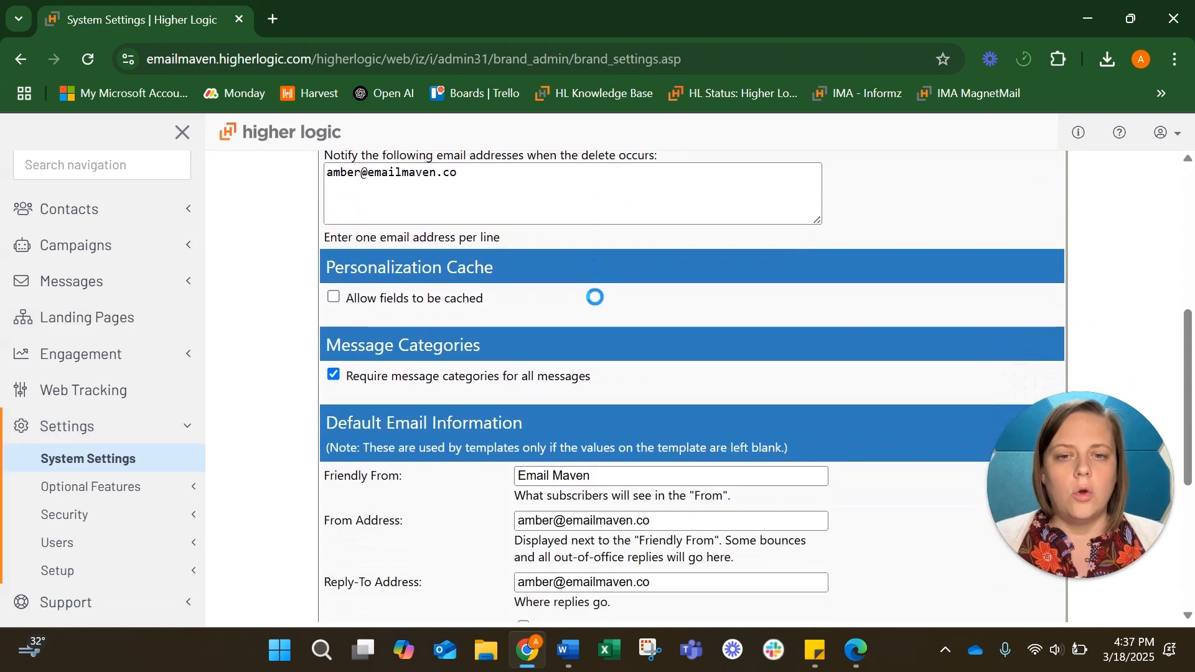